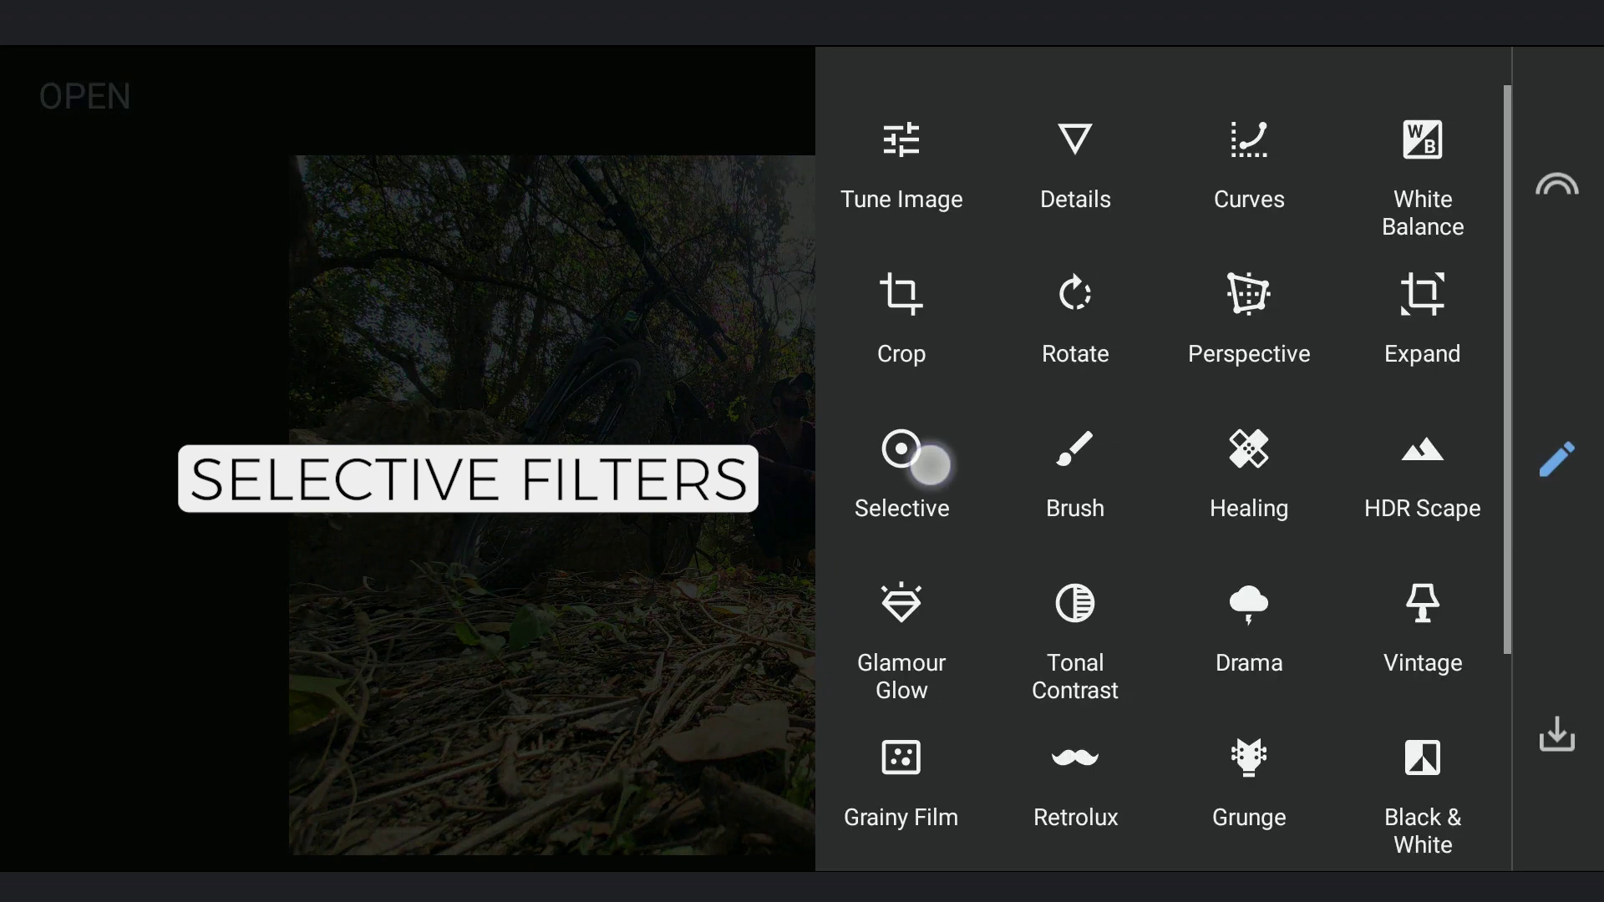
Place a Selective point on the bright left trees, size it, and lower its brightness
{"action": "left_click", "coordinate": [932, 464]}
{"action": "left_click_drag", "start_coordinate": [493, 201], "coordinate": [477, 244]}
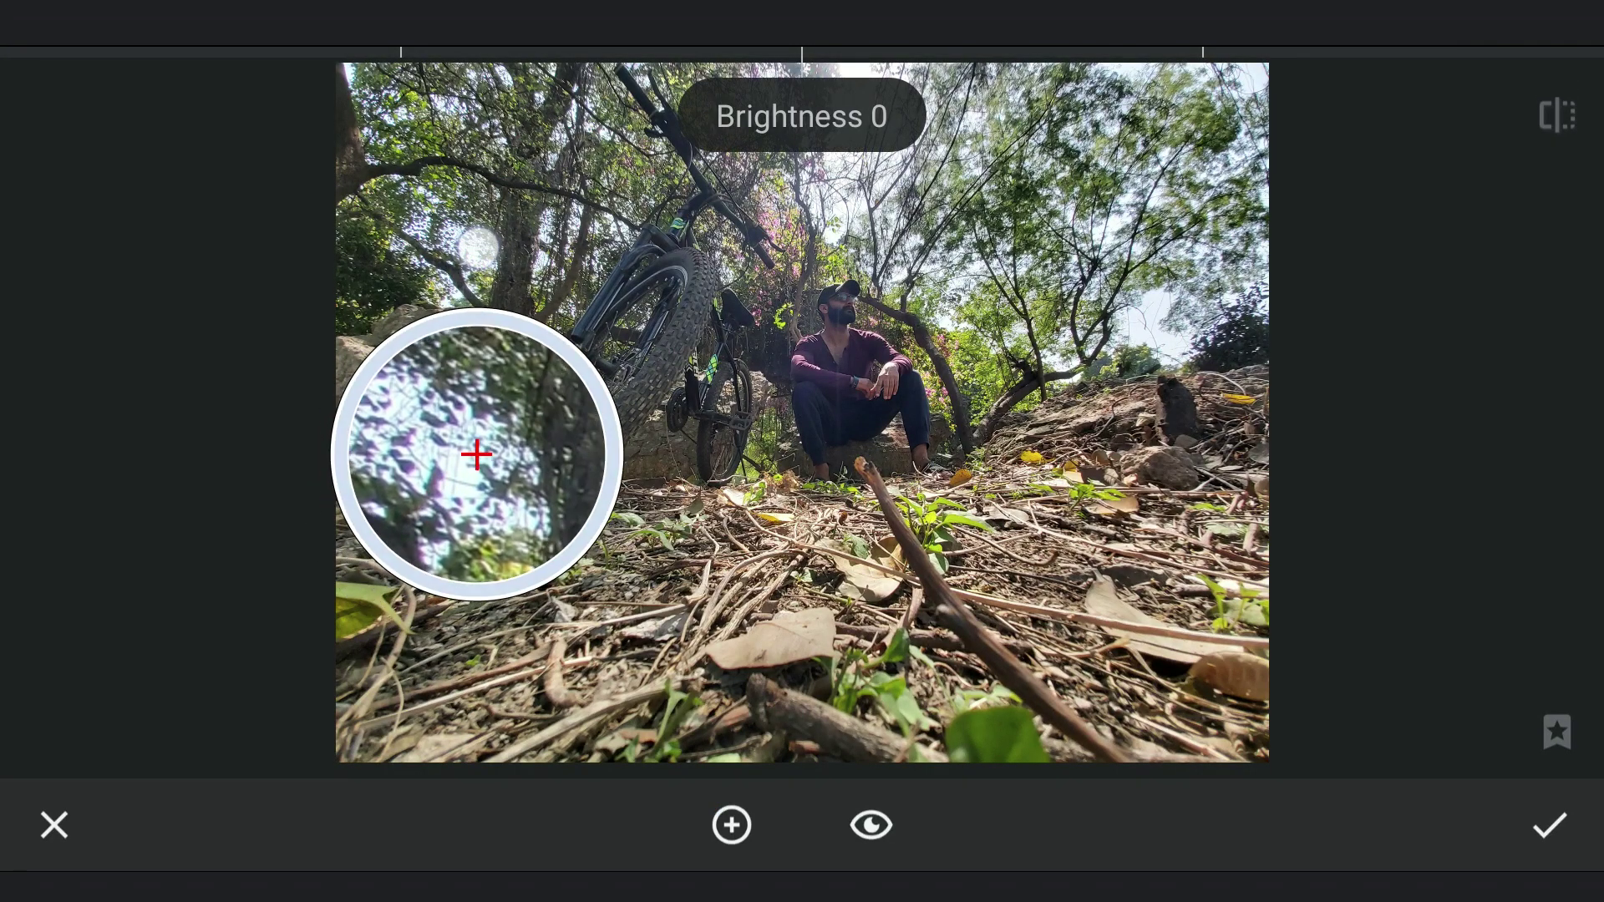
{"action": "left_click_drag", "start_coordinate": [771, 405], "coordinate": [183, 699]}
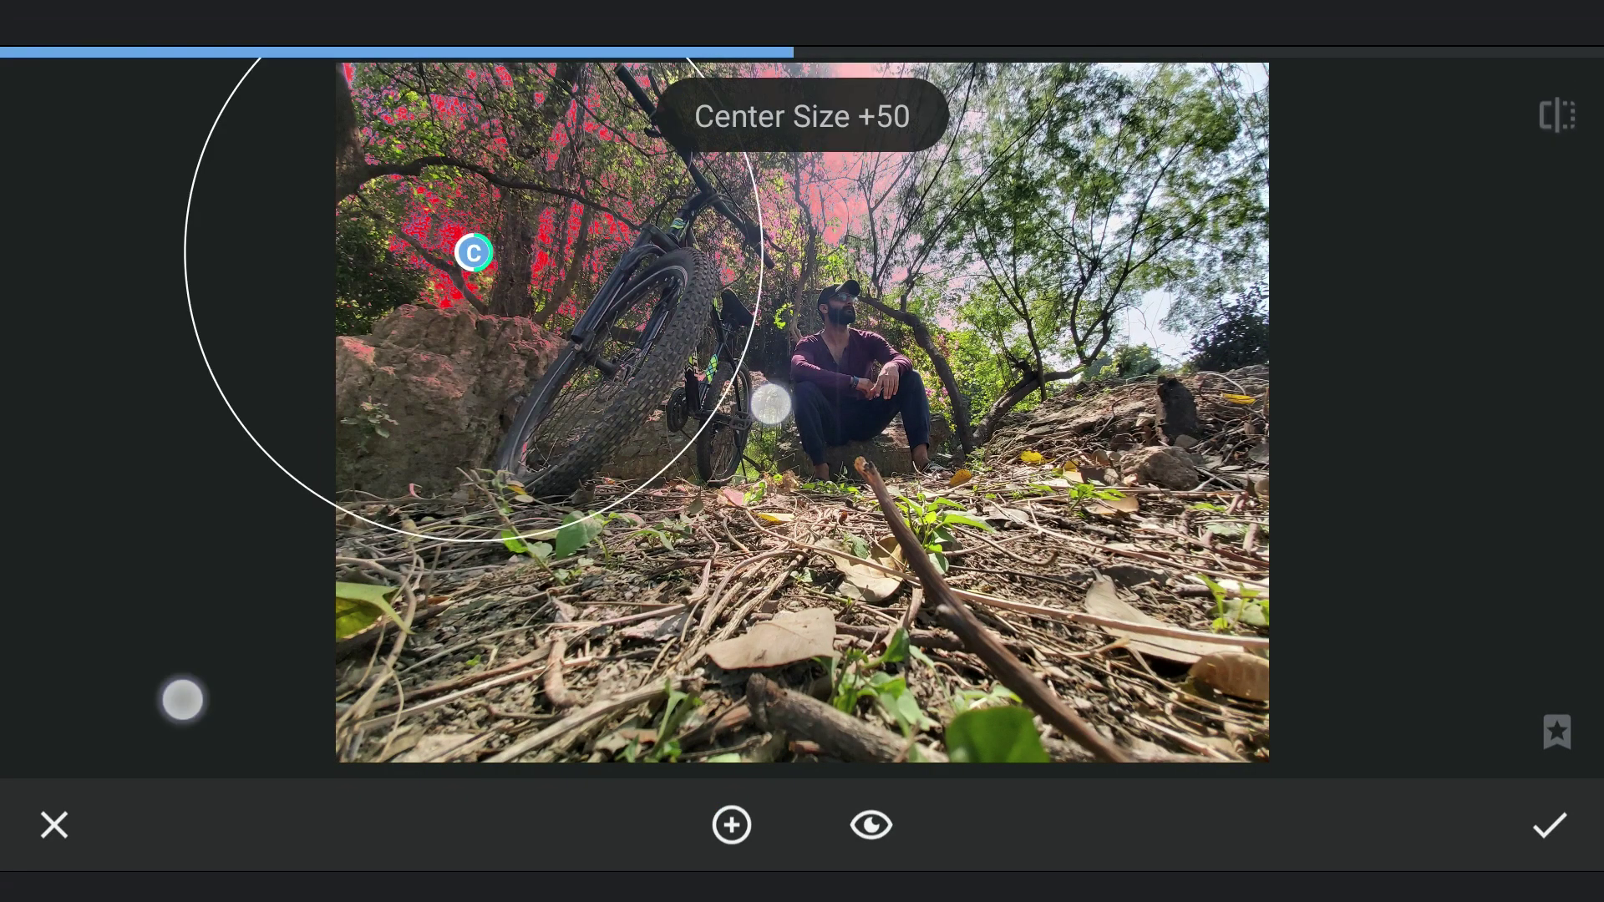
{"action": "left_click_drag", "start_coordinate": [770, 405], "coordinate": [653, 436]}
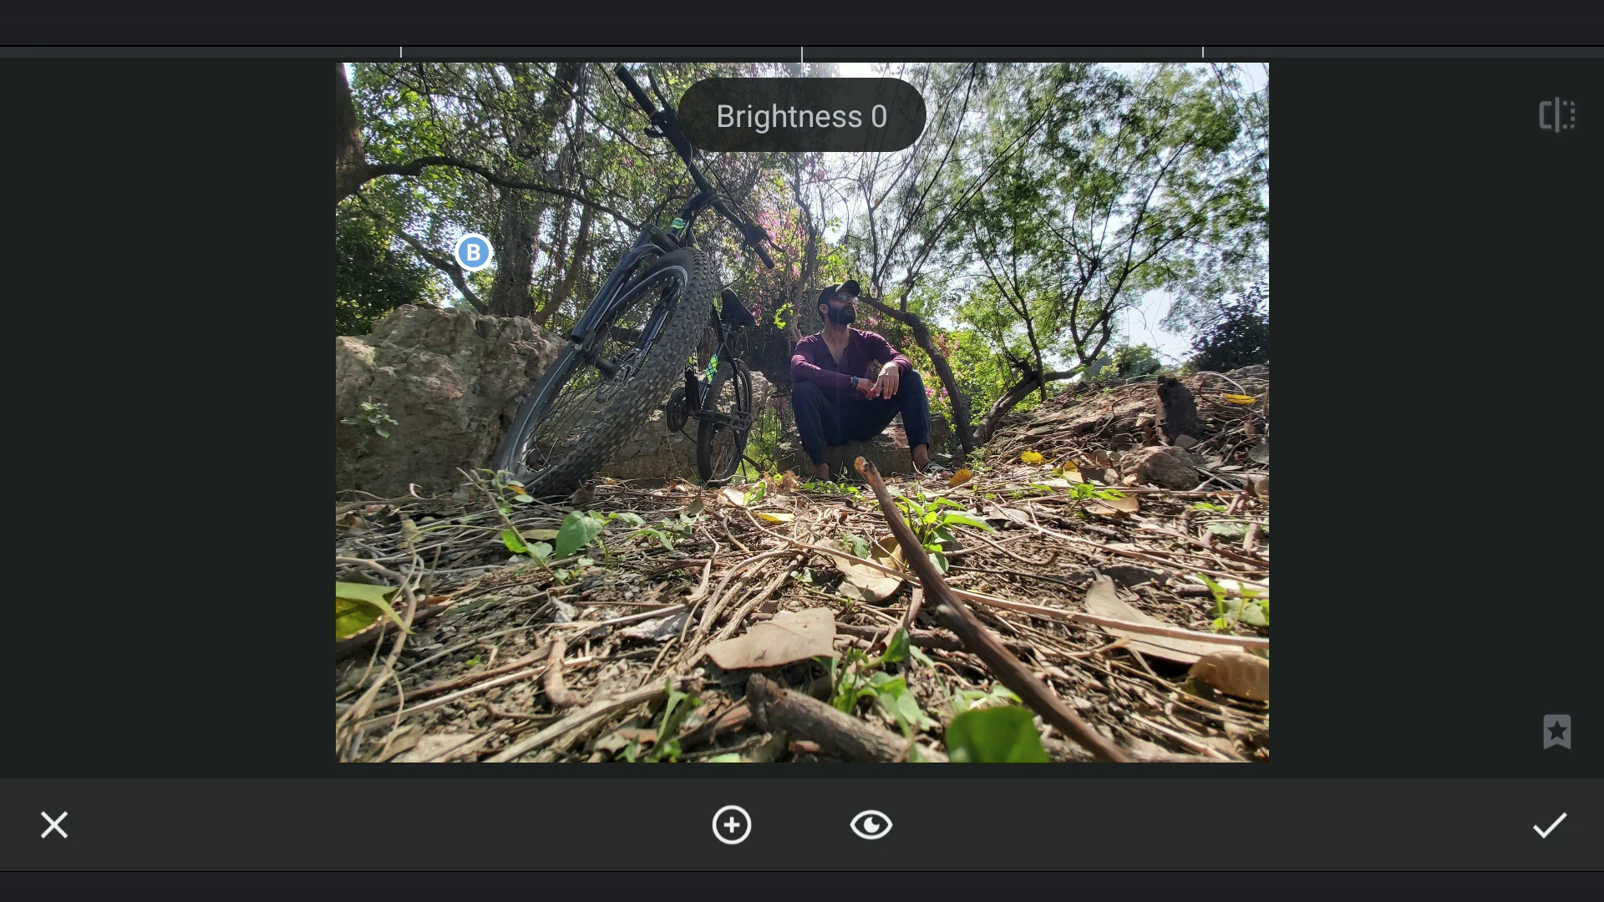
{"action": "left_click_drag", "start_coordinate": [1067, 579], "coordinate": [805, 579]}
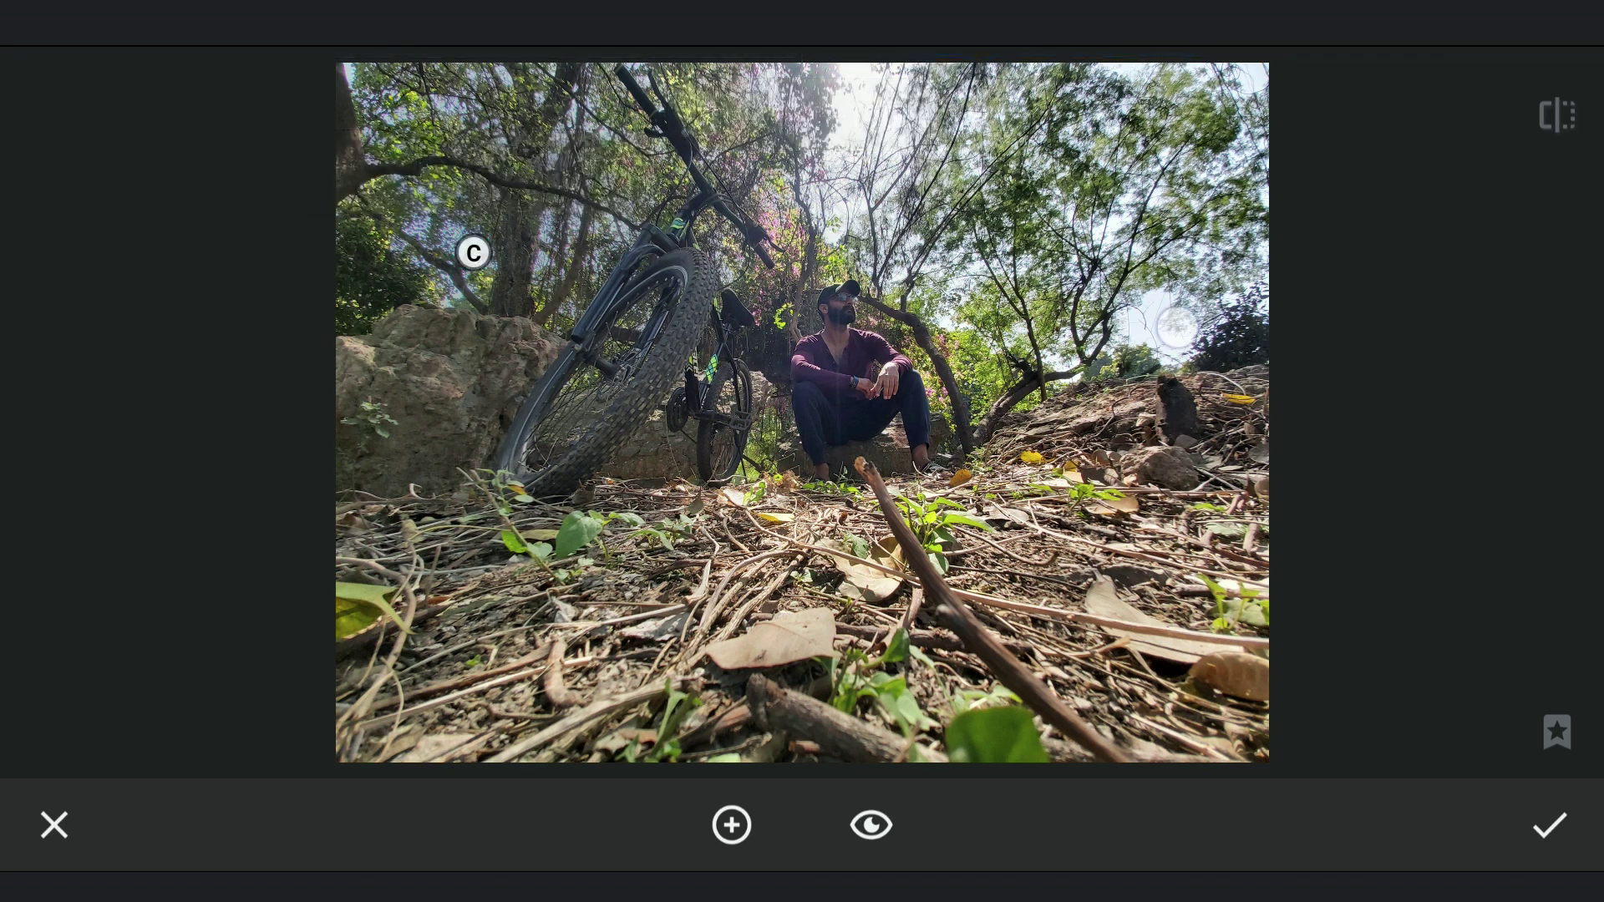
Copy the point onto the bright right-hand sky, darken it, and fine-tune its size
{"action": "left_click", "coordinate": [1178, 251]}
{"action": "left_click_drag", "start_coordinate": [1178, 320], "coordinate": [1160, 297]}
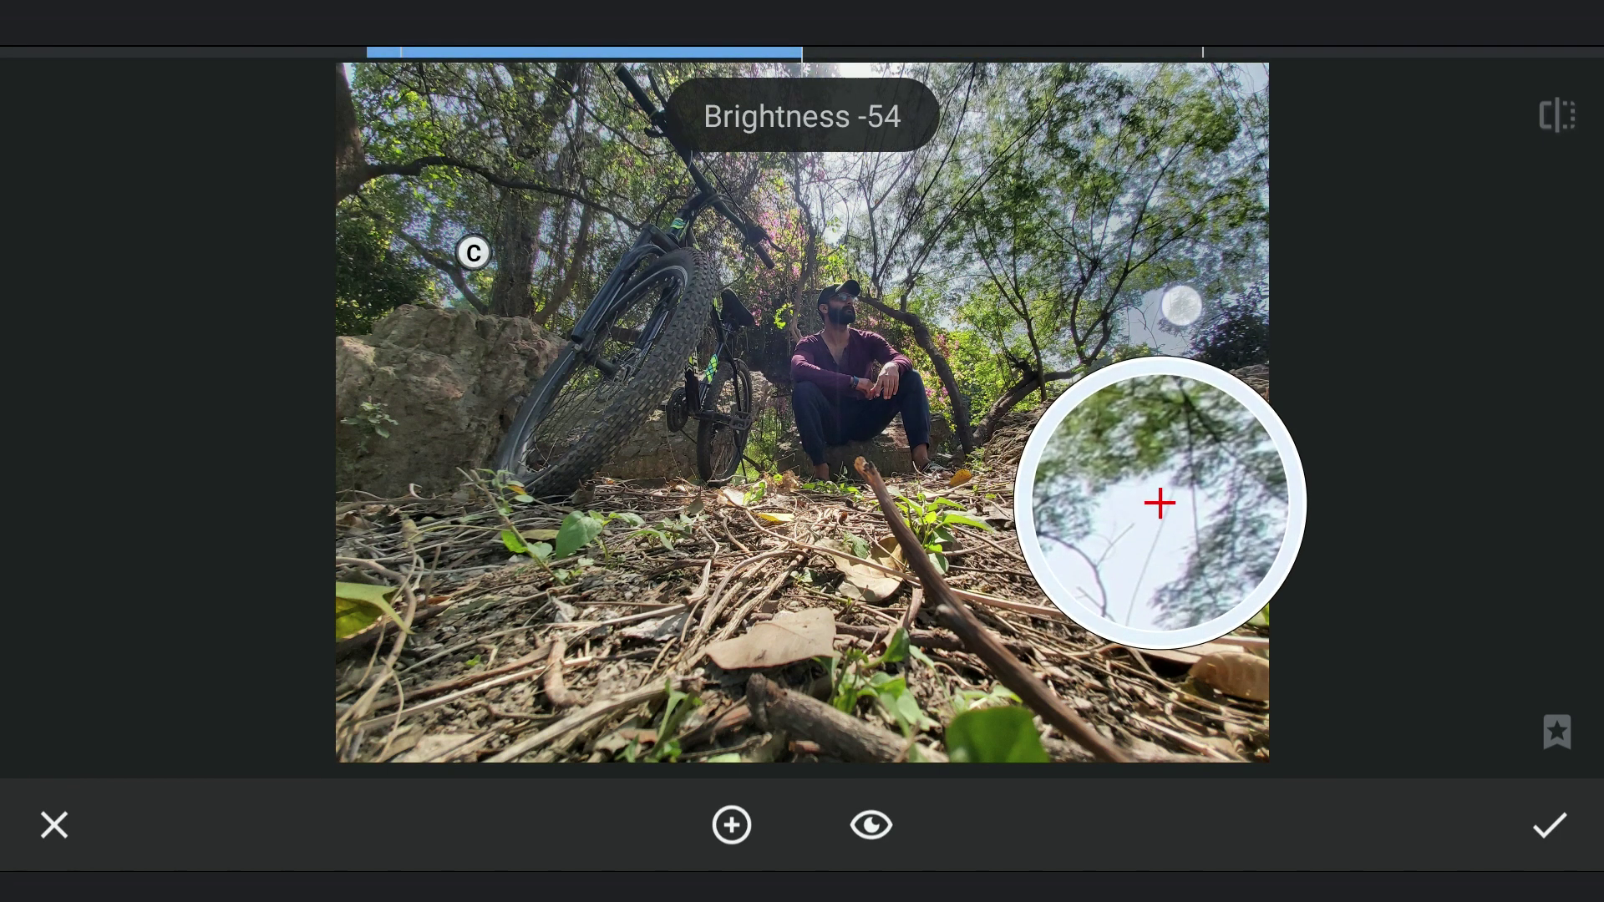
{"action": "left_click_drag", "start_coordinate": [1160, 376], "coordinate": [1361, 514]}
{"action": "left_click_drag", "start_coordinate": [1153, 615], "coordinate": [1080, 592]}
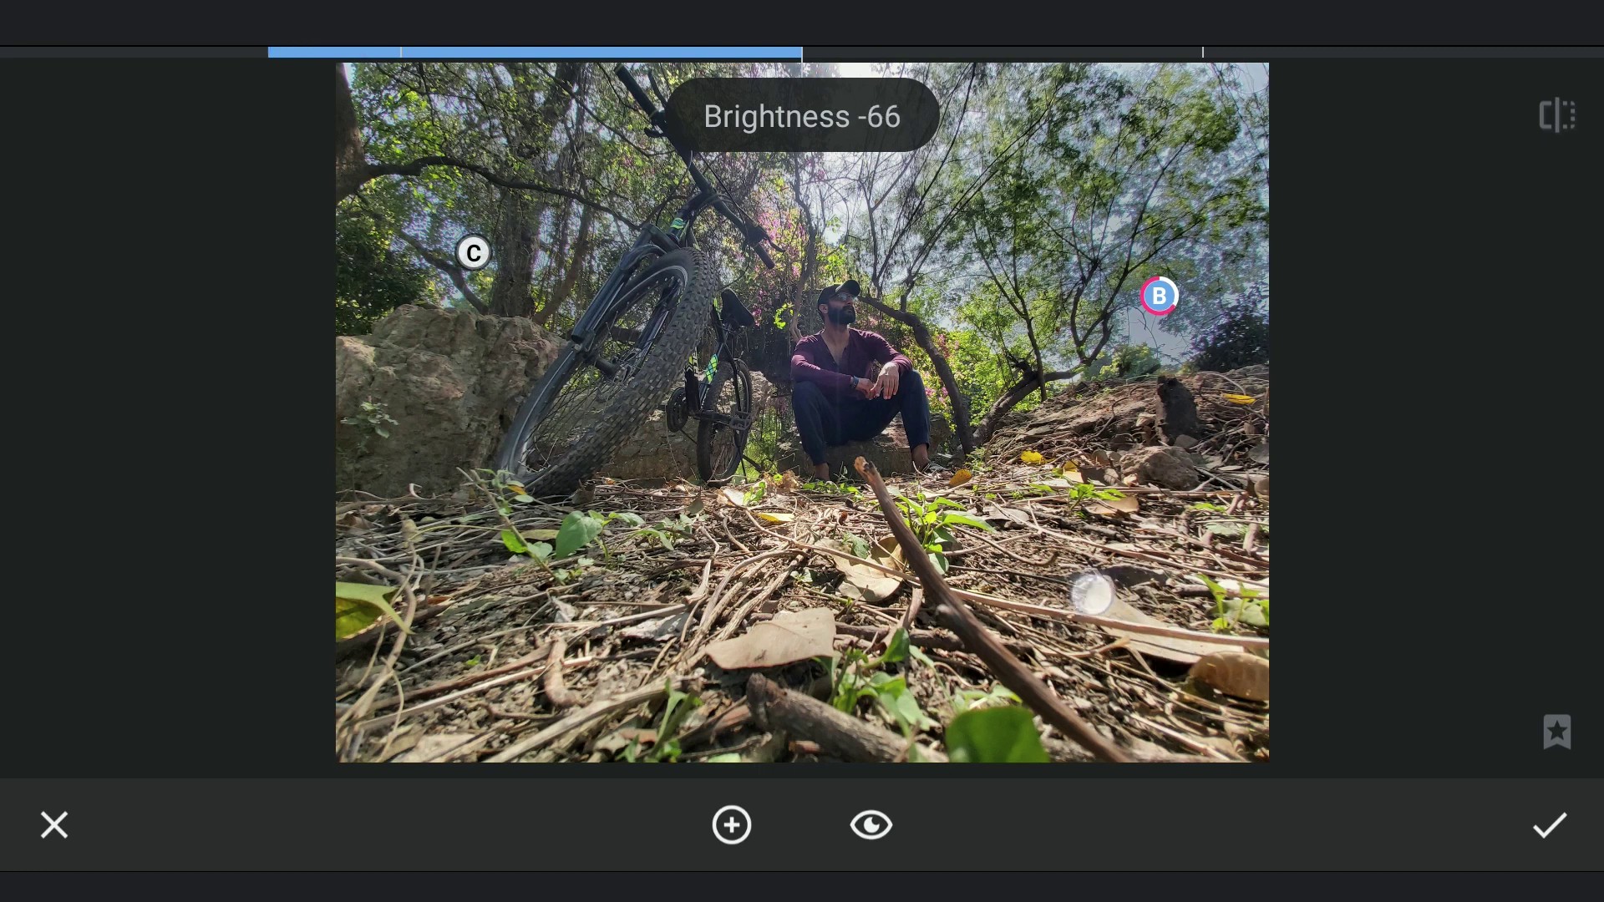
{"action": "left_click_drag", "start_coordinate": [1448, 494], "coordinate": [1429, 502]}
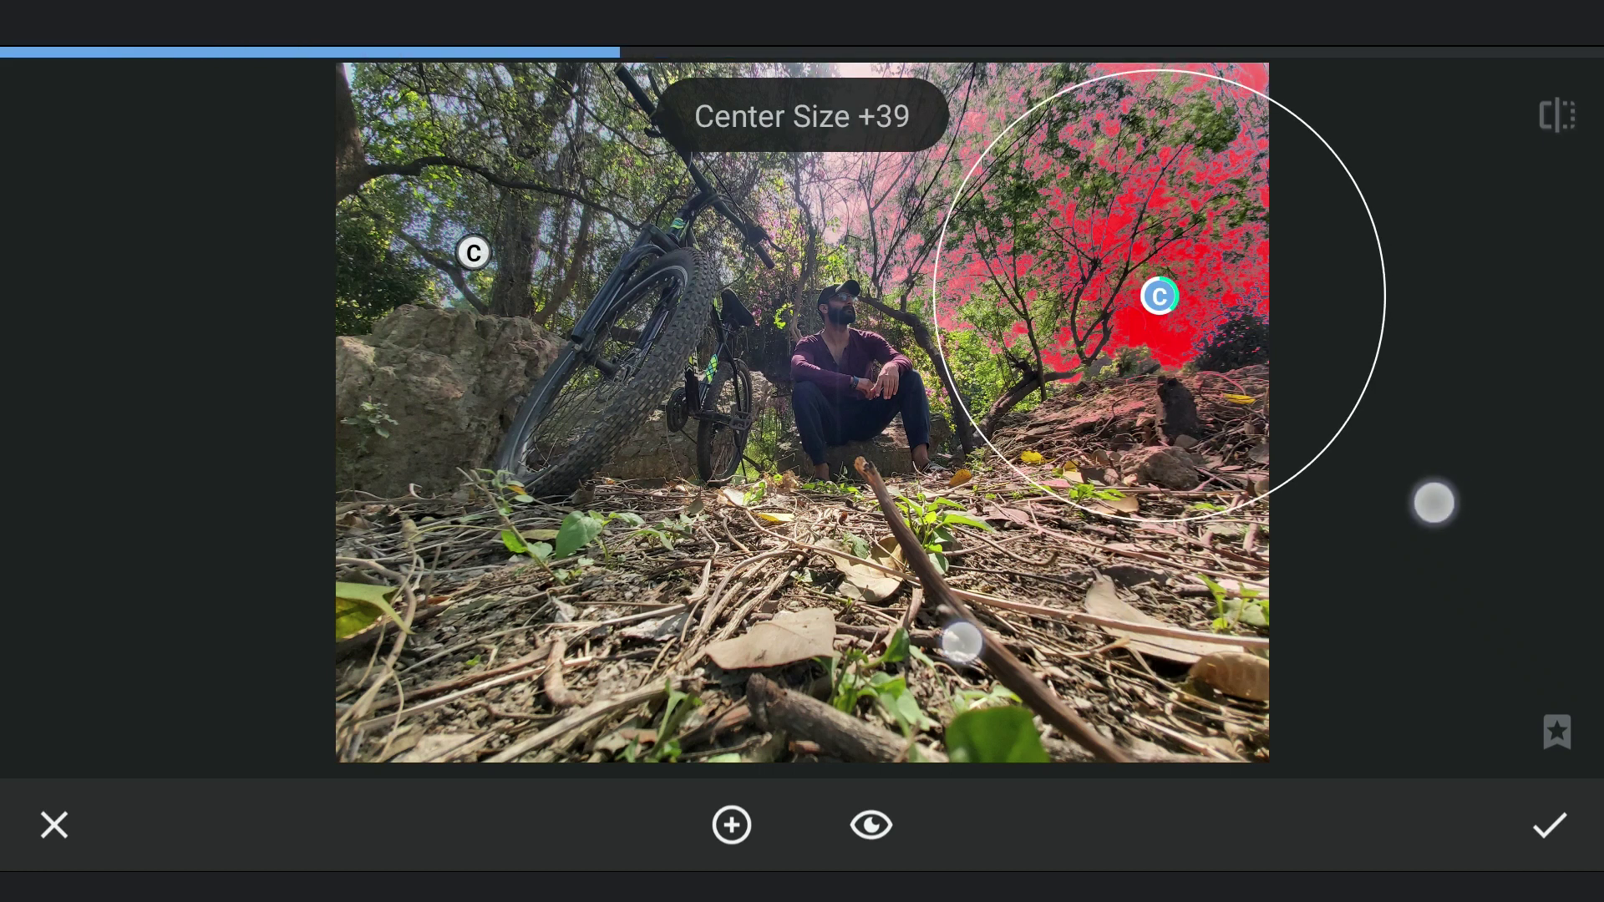
{"action": "left_click", "coordinate": [1558, 117]}
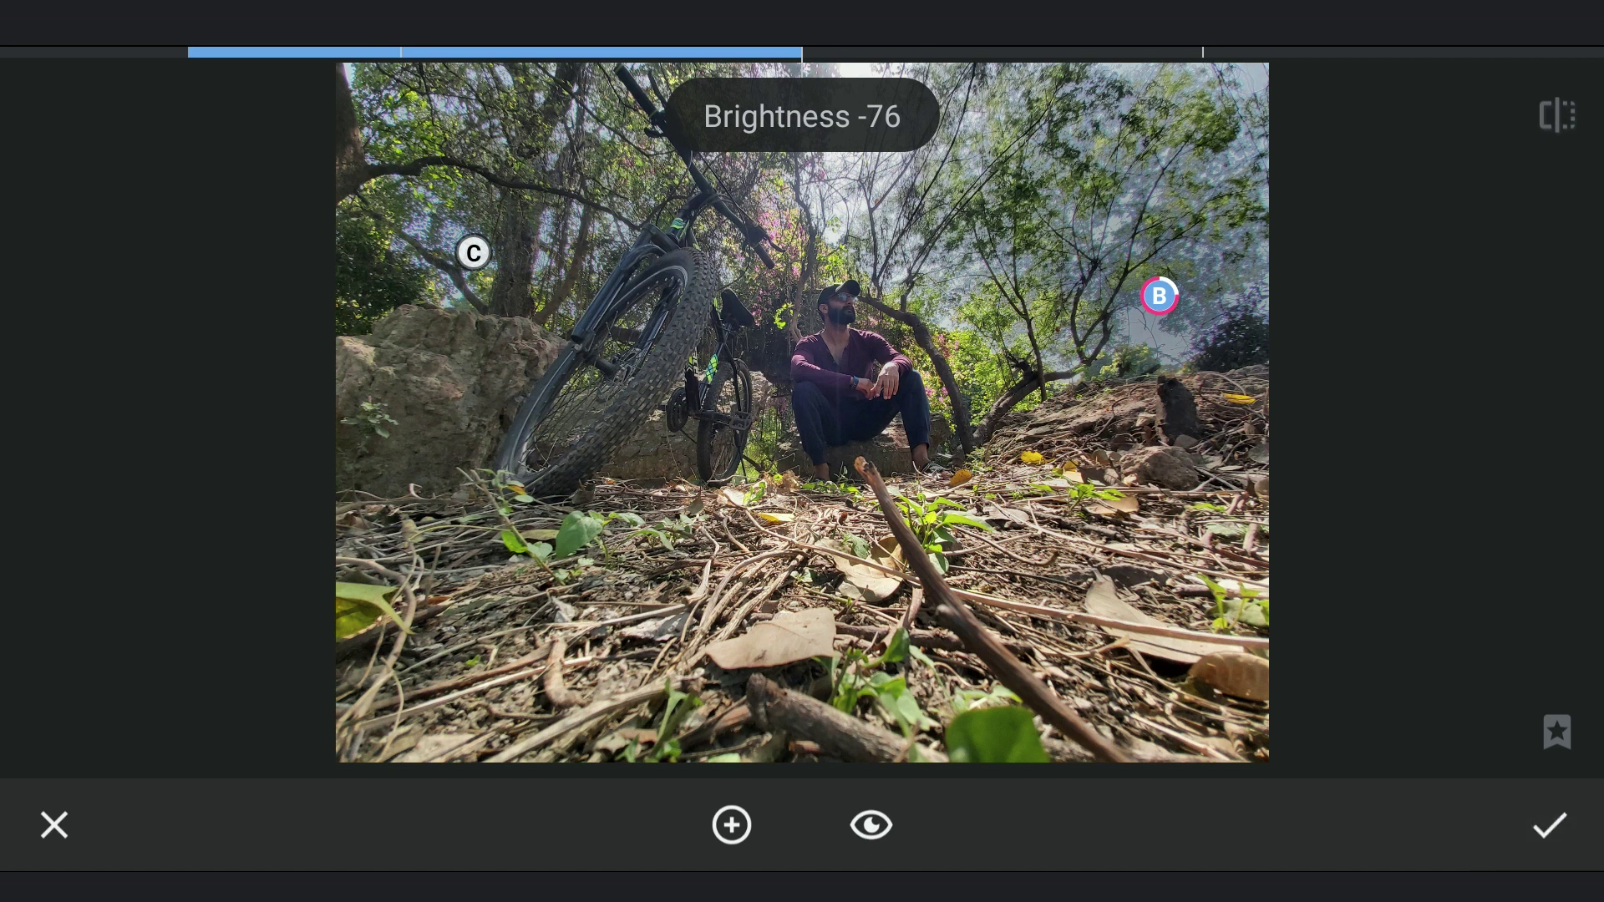
{"action": "left_click_drag", "start_coordinate": [1429, 439], "coordinate": [1426, 442]}
Add a new Selective point near the top centre and shrink its area
{"action": "left_click", "coordinate": [730, 825]}
{"action": "mouse_move", "coordinate": [759, 212]}
{"action": "left_mouse_down"}
{"action": "mouse_move", "coordinate": [706, 273]}
{"action": "mouse_move", "coordinate": [783, 63]}
{"action": "mouse_move", "coordinate": [815, 94]}
{"action": "left_mouse_up"}
{"action": "left_click_drag", "start_coordinate": [1257, 475], "coordinate": [1052, 508]}
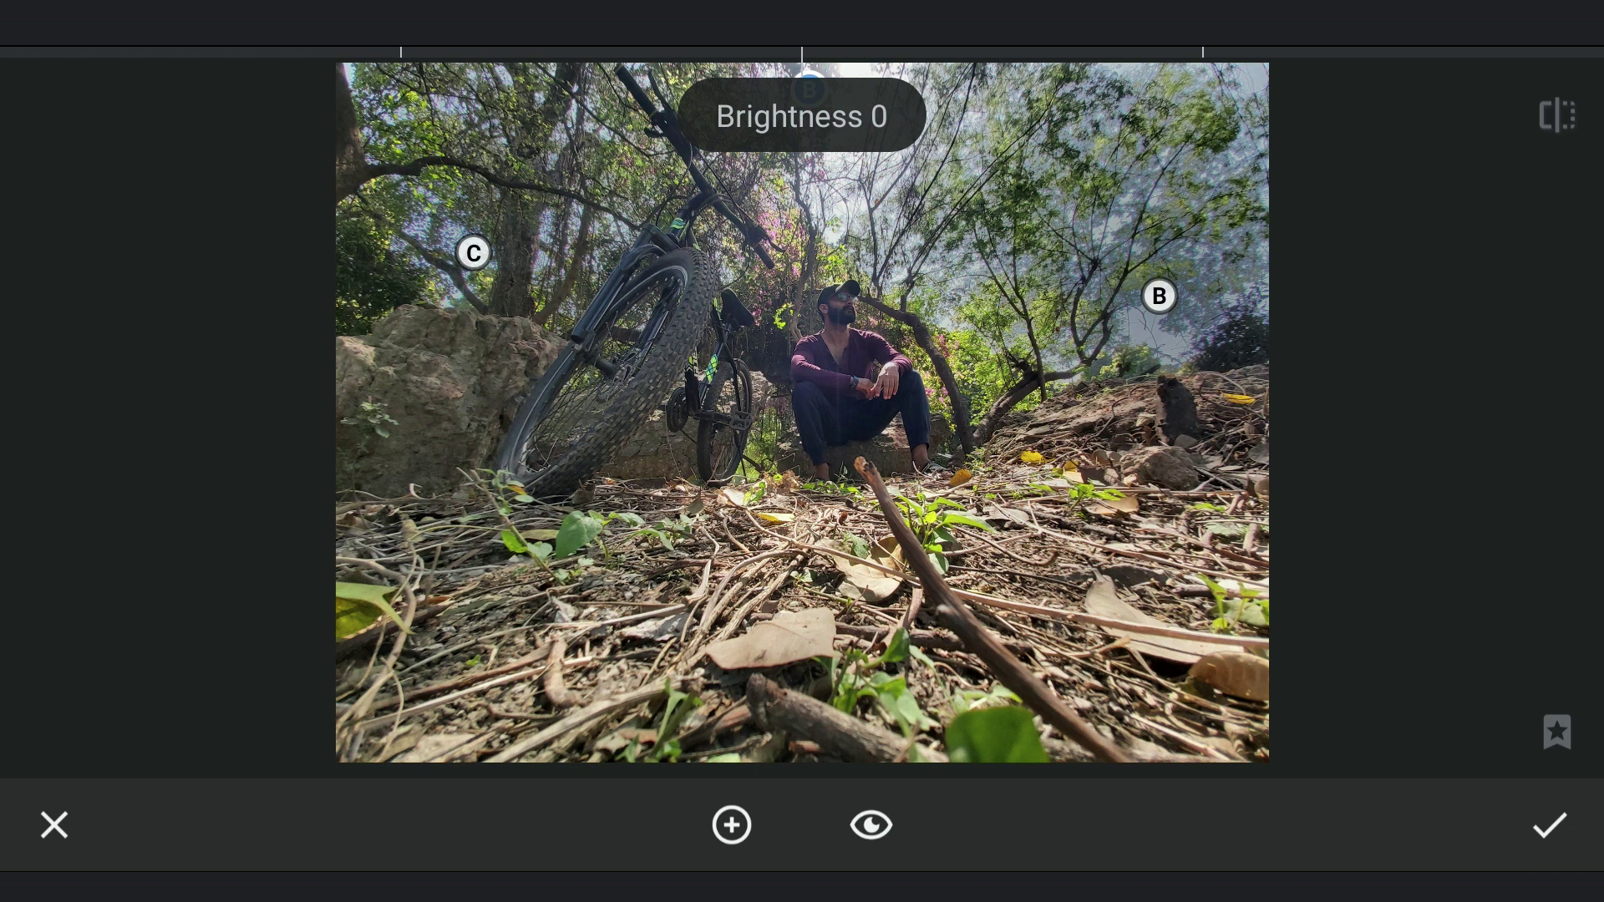
{"action": "left_click_drag", "start_coordinate": [1419, 487], "coordinate": [1454, 464]}
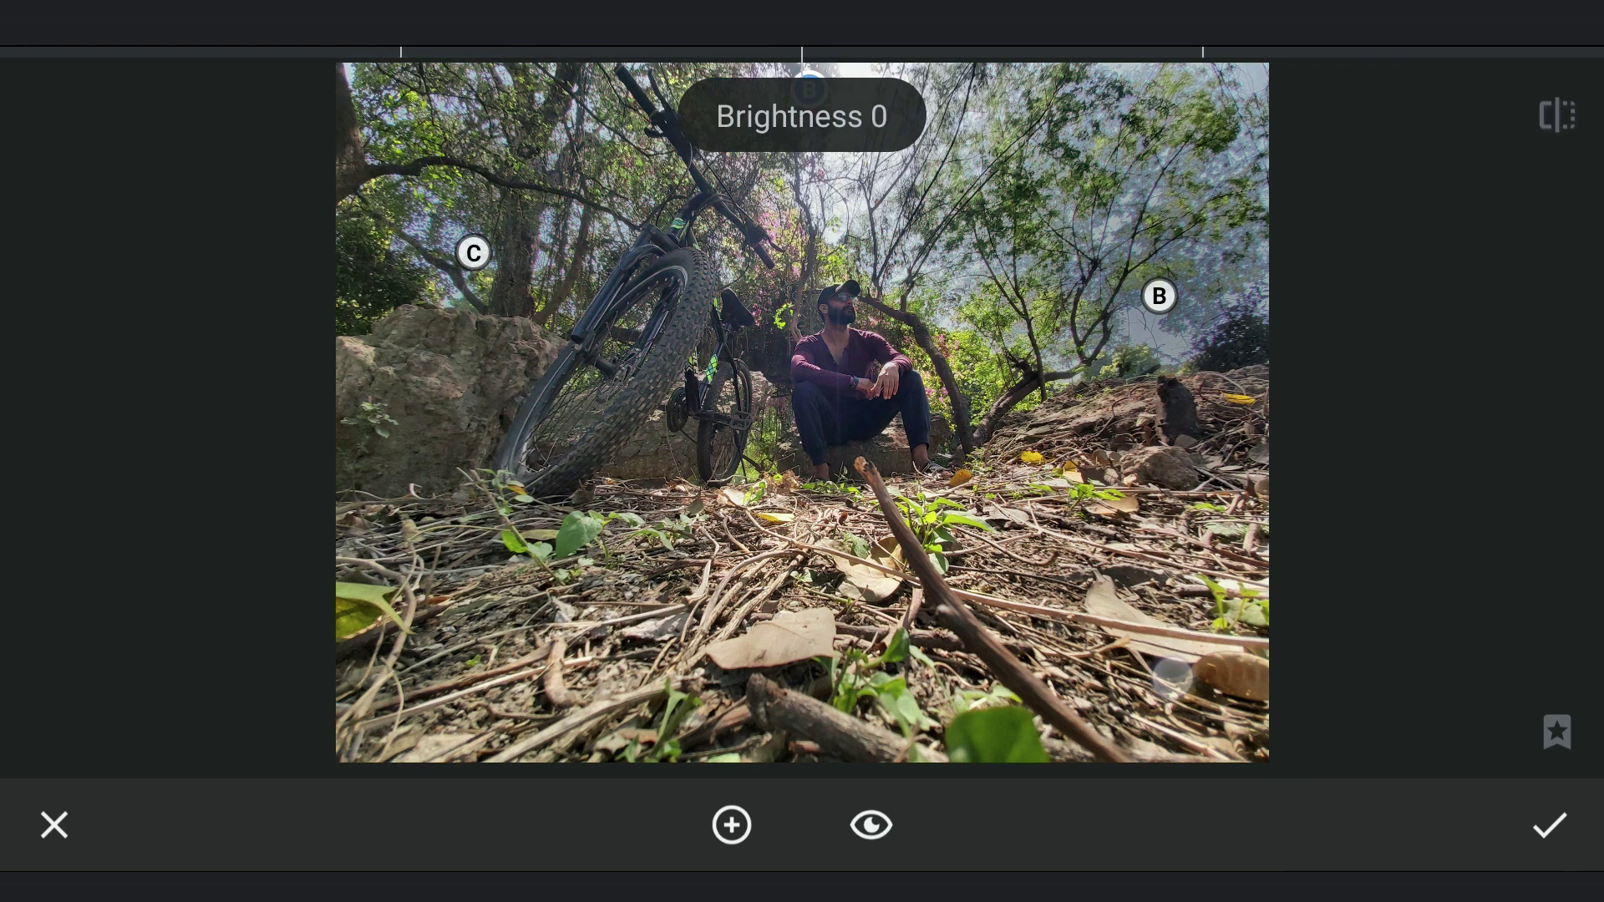
Set the top point to Brightness -34 and Contrast +30, comparing with the original
{"action": "left_click_drag", "start_coordinate": [1204, 614], "coordinate": [1039, 618]}
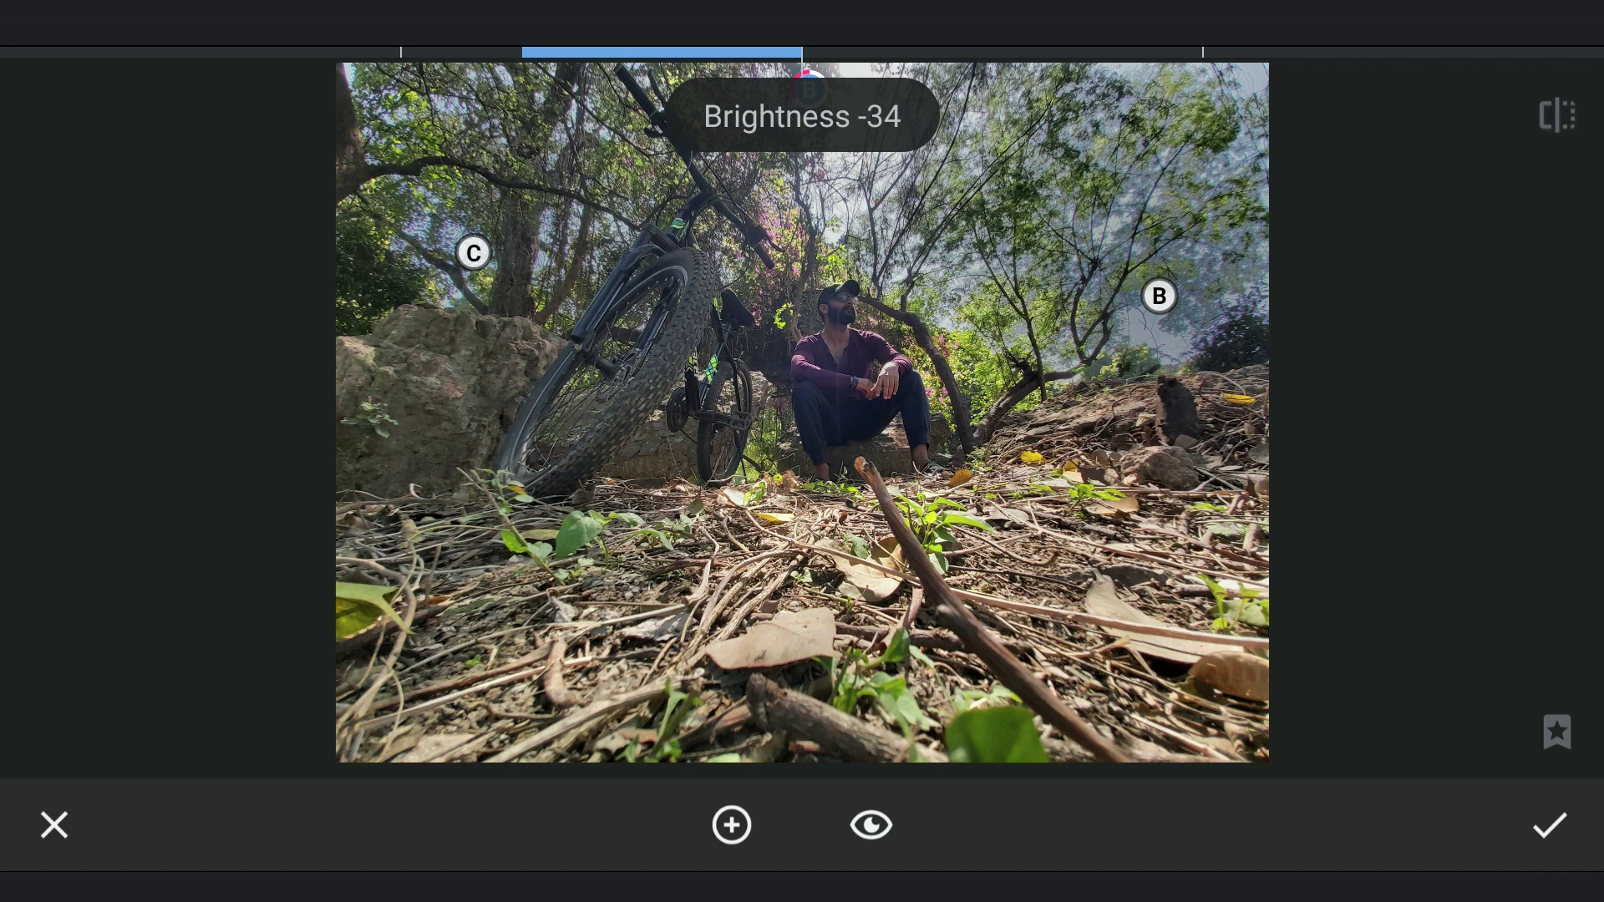
{"action": "left_click_drag", "start_coordinate": [810, 151], "coordinate": [810, 214]}
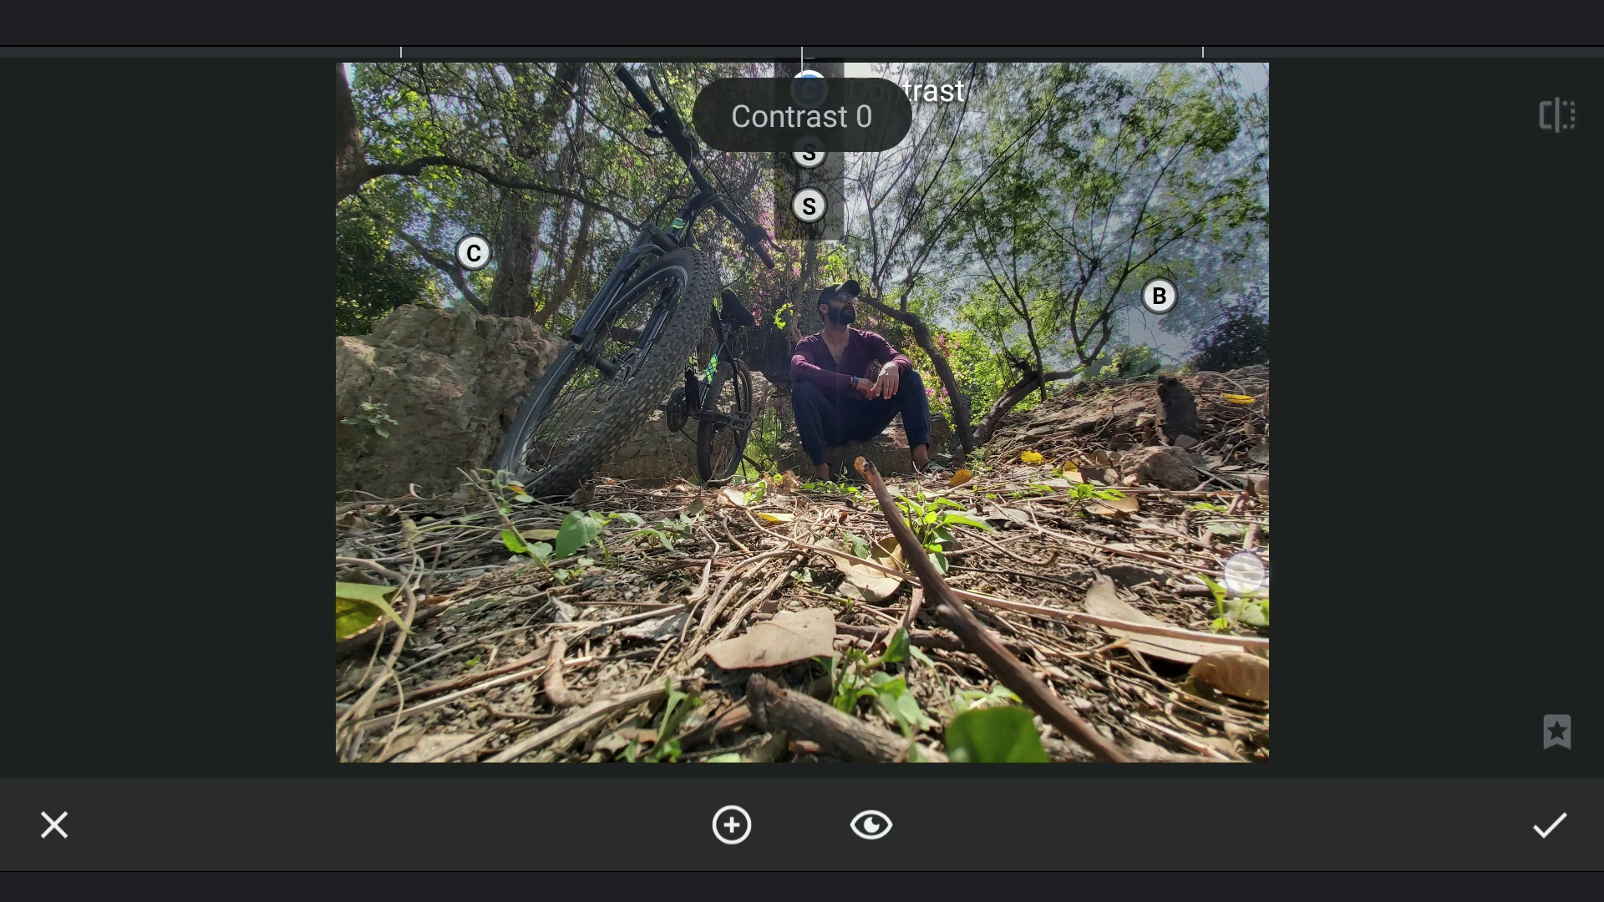
{"action": "left_click_drag", "start_coordinate": [1191, 616], "coordinate": [1359, 630]}
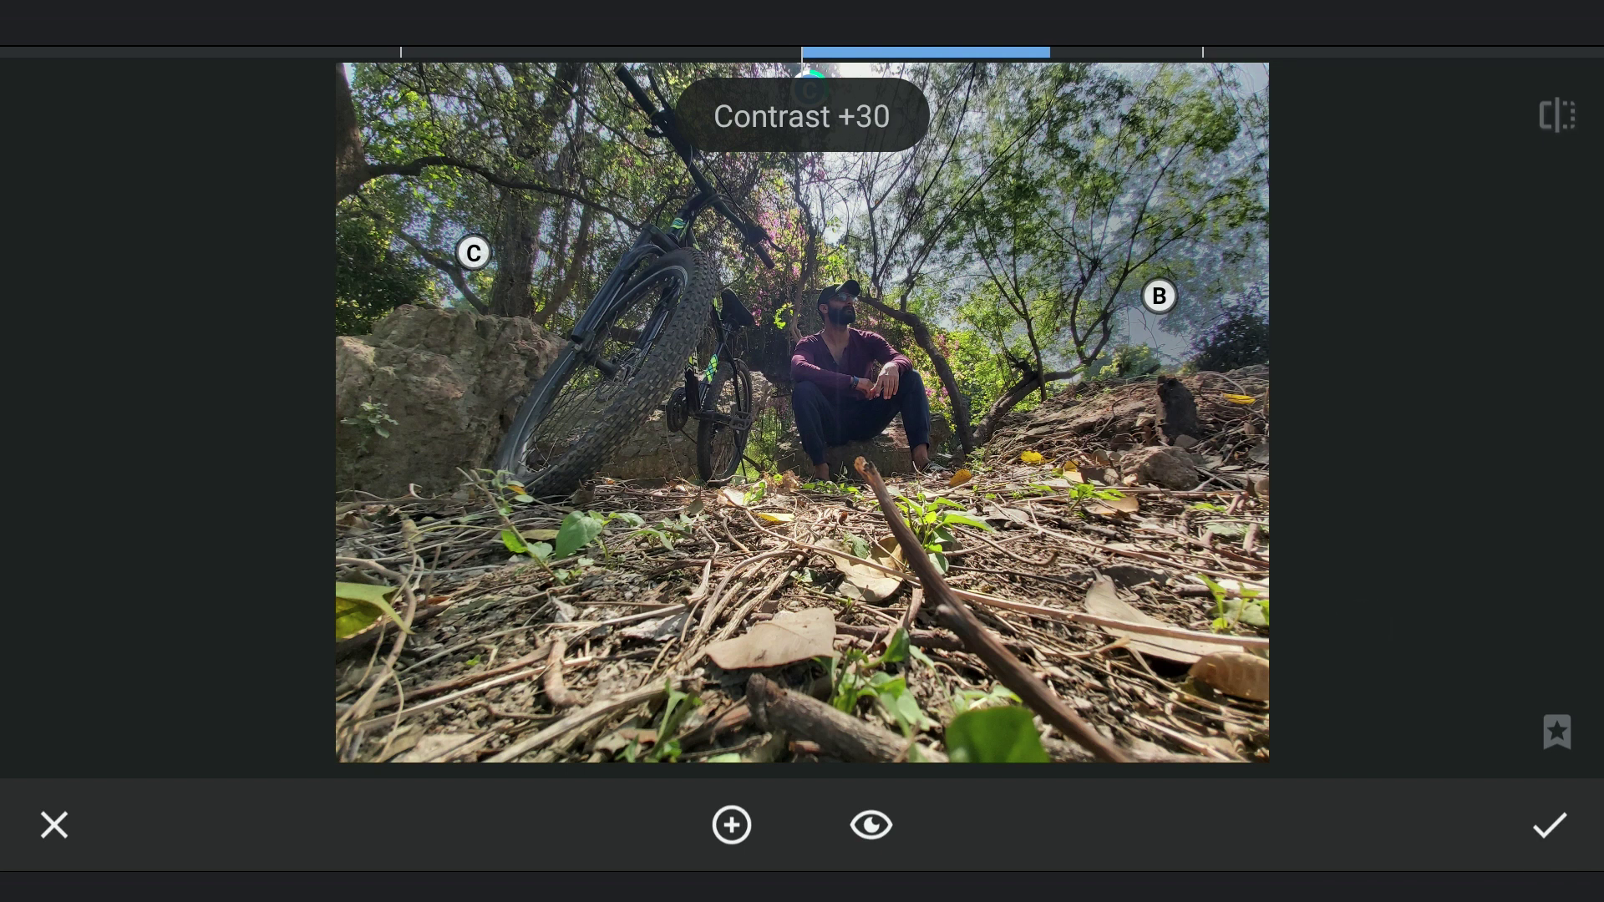
{"action": "left_click", "coordinate": [1557, 116]}
Add a large point on the forest floor with negative brightness, Contrast +40 and lower saturation
{"action": "left_click", "coordinate": [733, 824]}
{"action": "left_click_drag", "start_coordinate": [686, 501], "coordinate": [941, 683]}
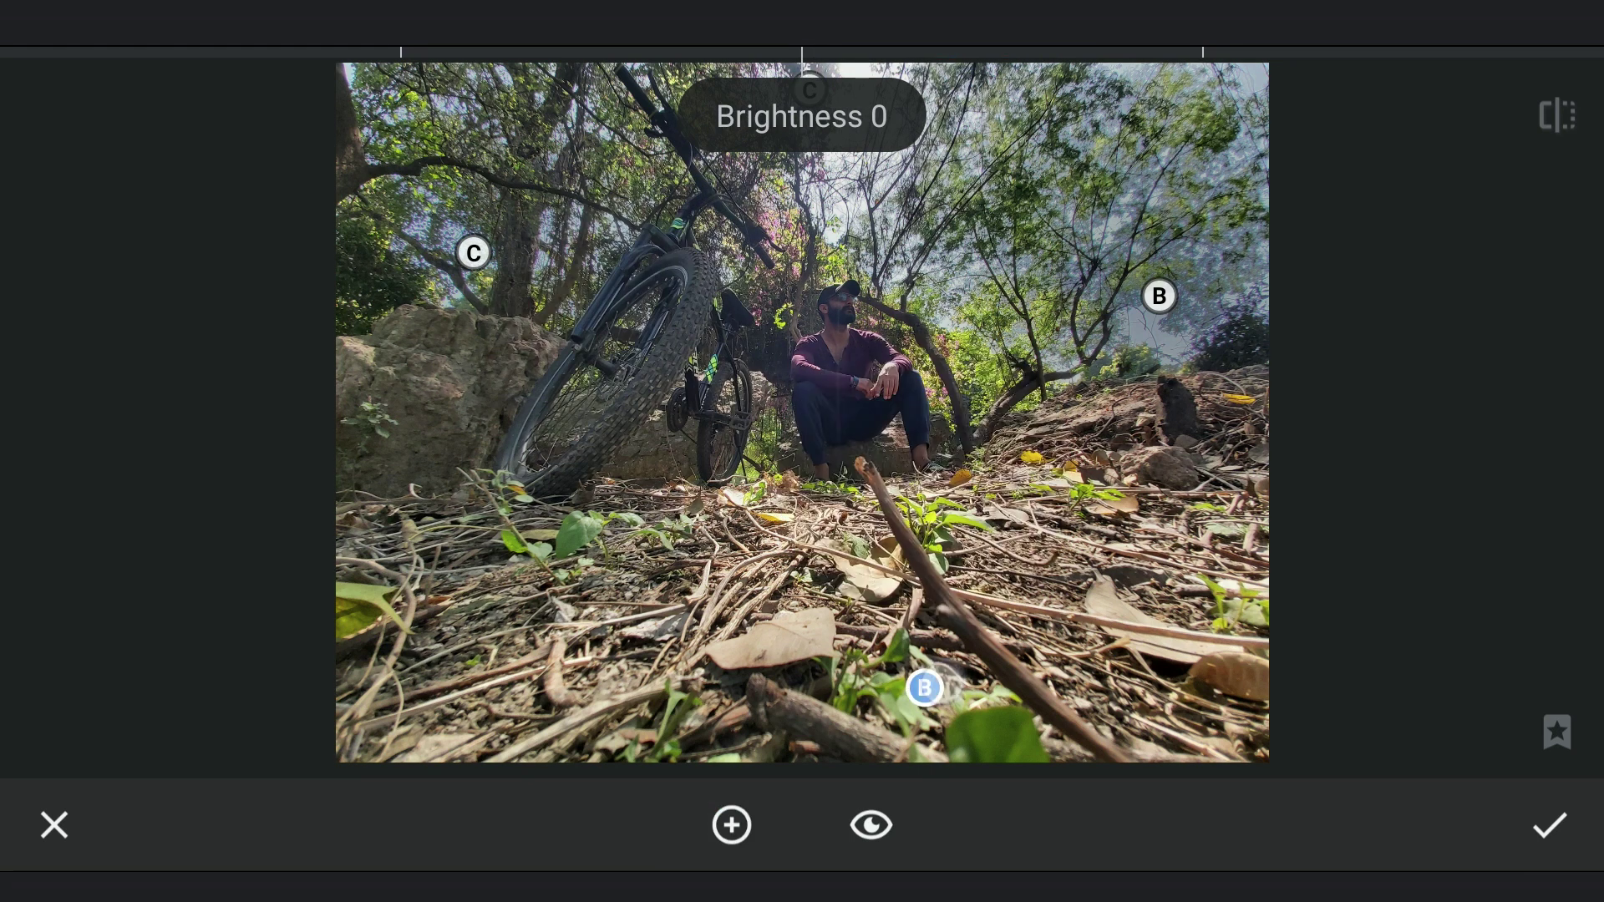
{"action": "mouse_move", "coordinate": [1190, 627]}
{"action": "left_mouse_down"}
{"action": "mouse_move", "coordinate": [1361, 536]}
{"action": "mouse_move", "coordinate": [1376, 468]}
{"action": "left_mouse_up"}
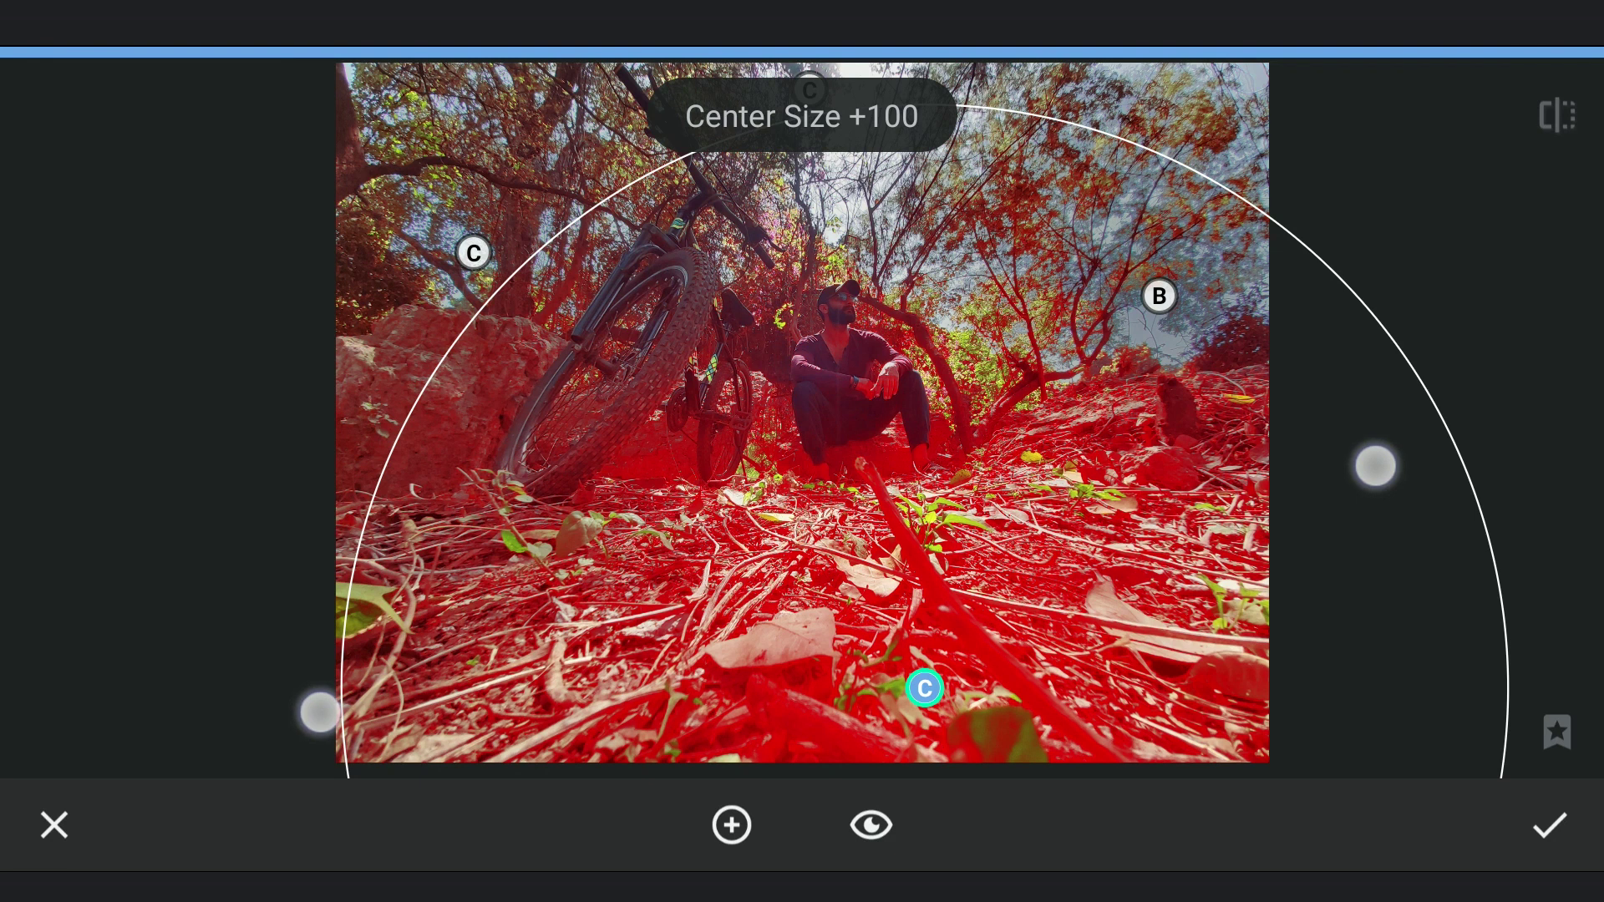
{"action": "left_click_drag", "start_coordinate": [1272, 622], "coordinate": [982, 626]}
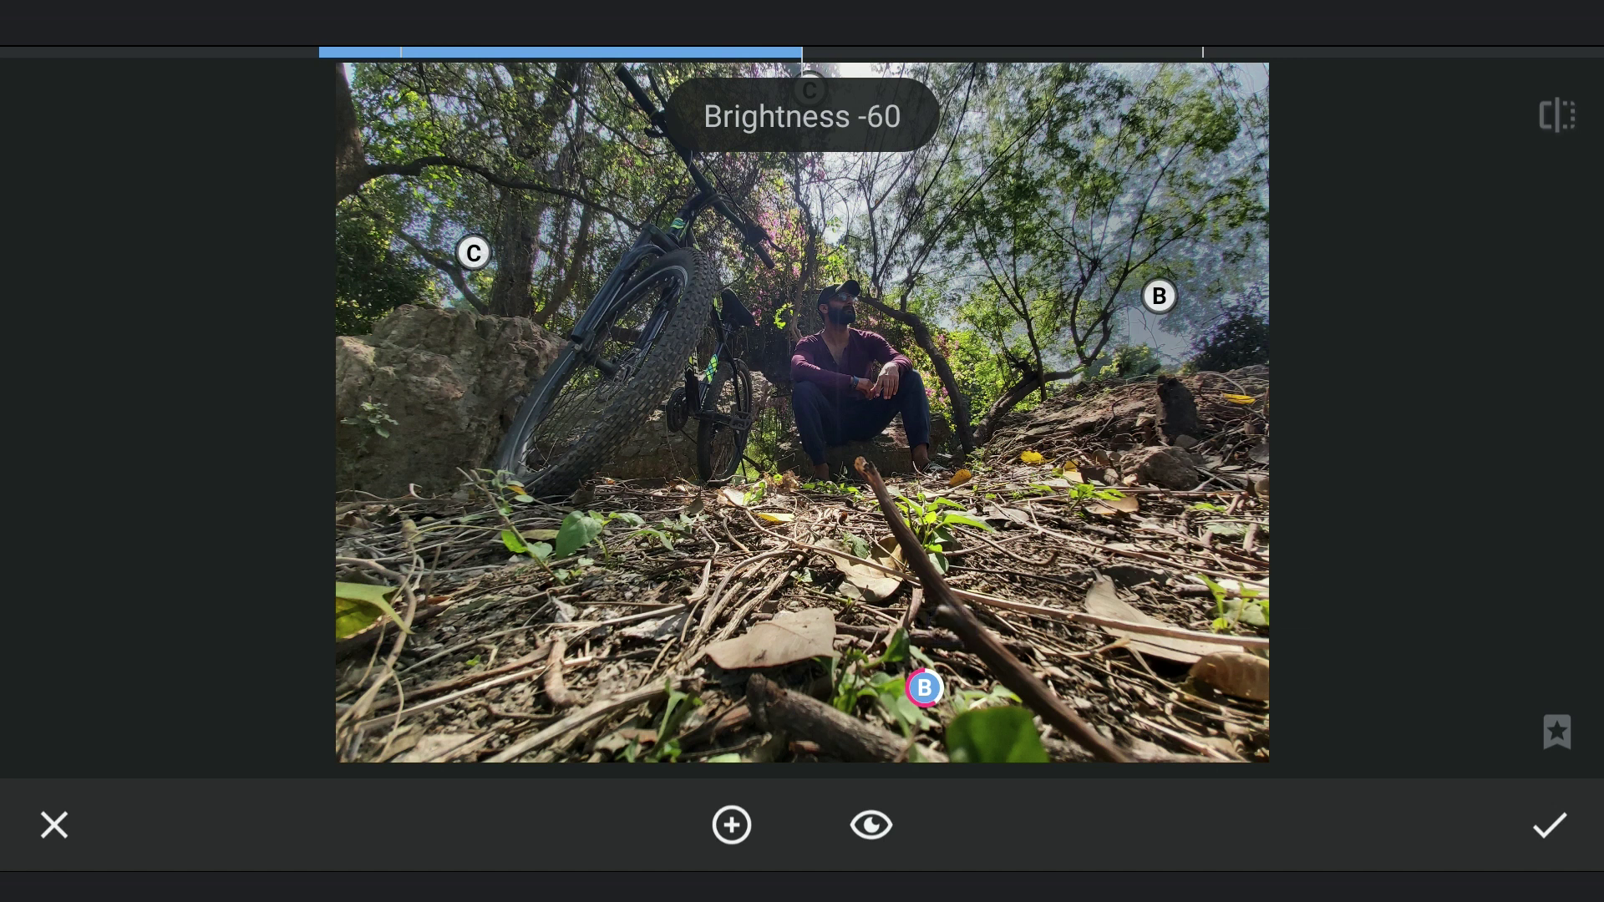
{"action": "mouse_move", "coordinate": [1290, 593]}
{"action": "left_mouse_down"}
{"action": "mouse_move", "coordinate": [1289, 545]}
{"action": "mouse_move", "coordinate": [1416, 548]}
{"action": "left_mouse_up"}
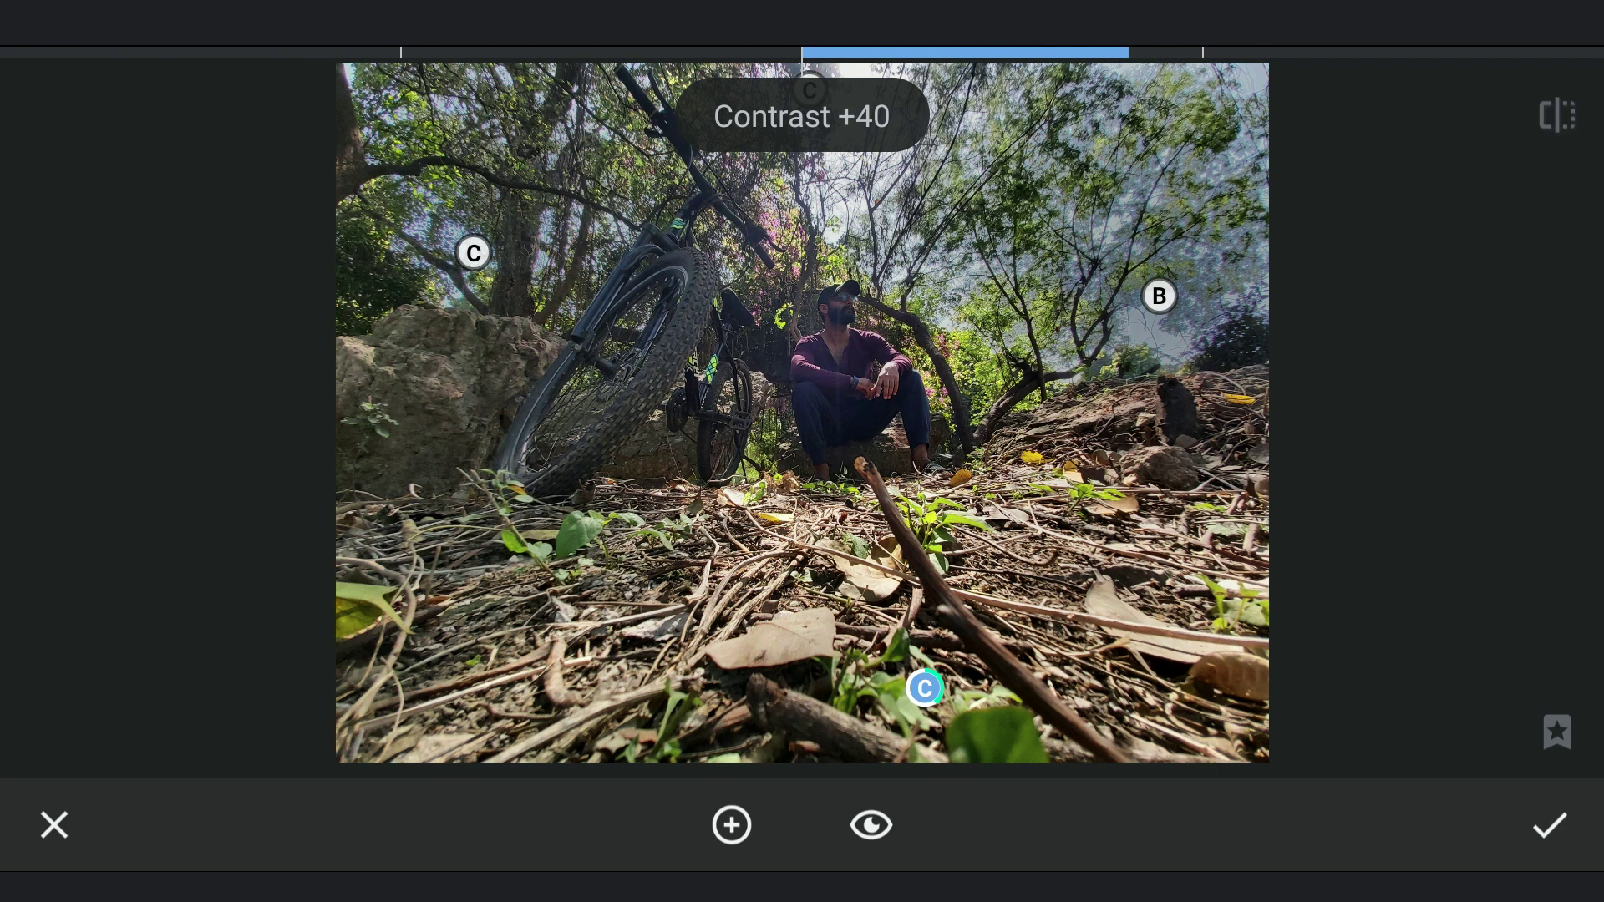
{"action": "left_click_drag", "start_coordinate": [1341, 552], "coordinate": [1341, 482]}
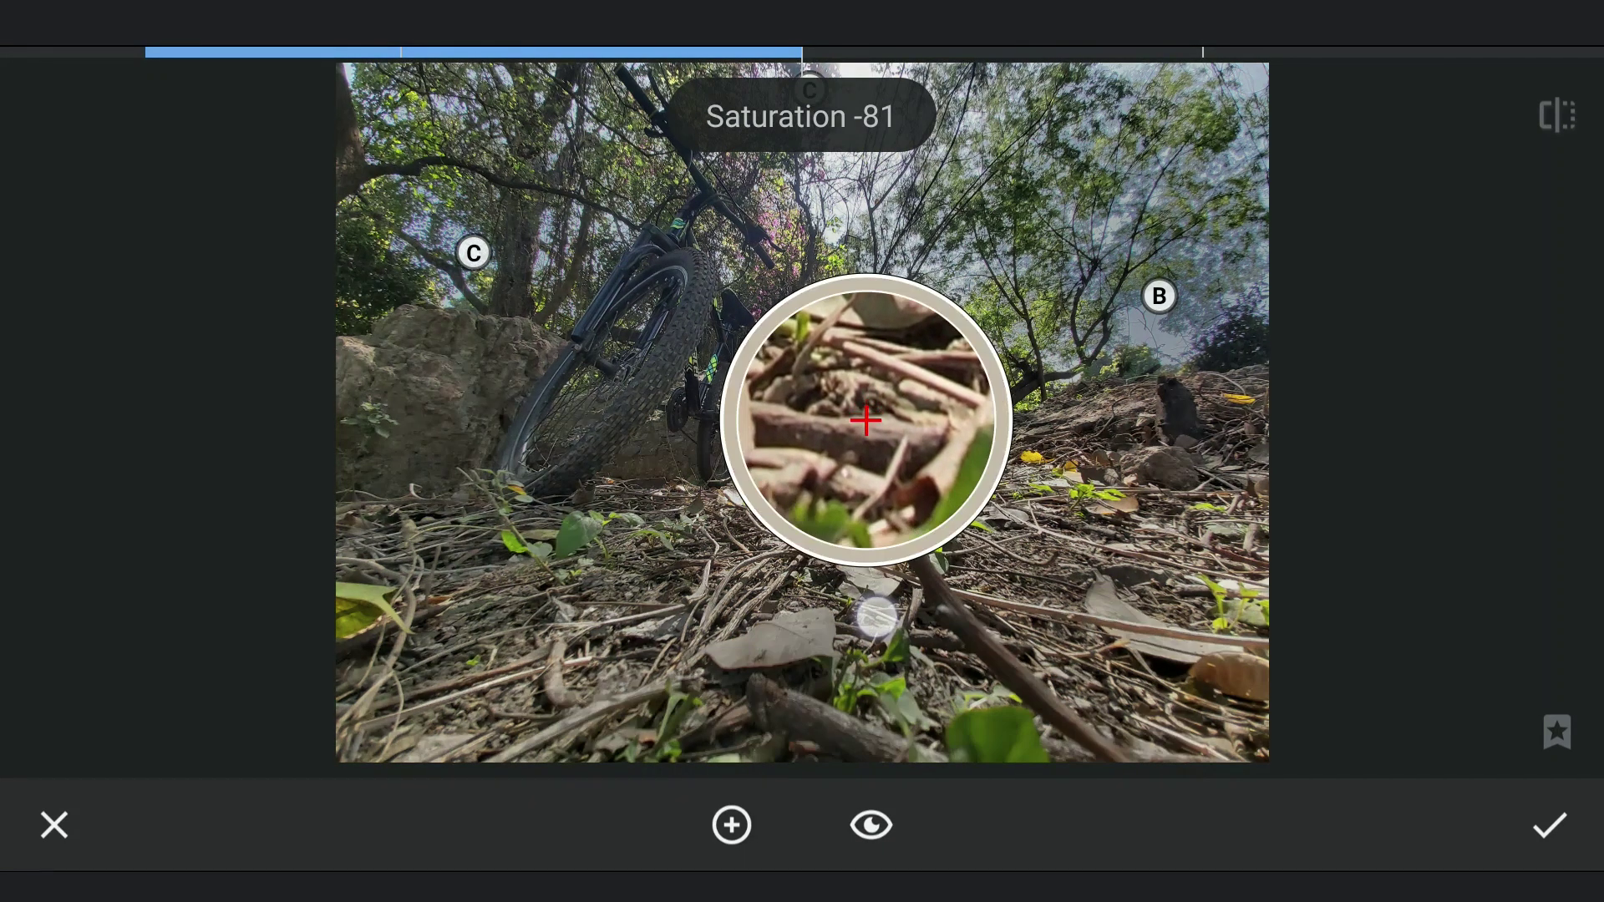
Refine the ground point: shrink its area, nudge it upward, and retune contrast and brightness
{"action": "left_click_drag", "start_coordinate": [1165, 609], "coordinate": [1066, 602]}
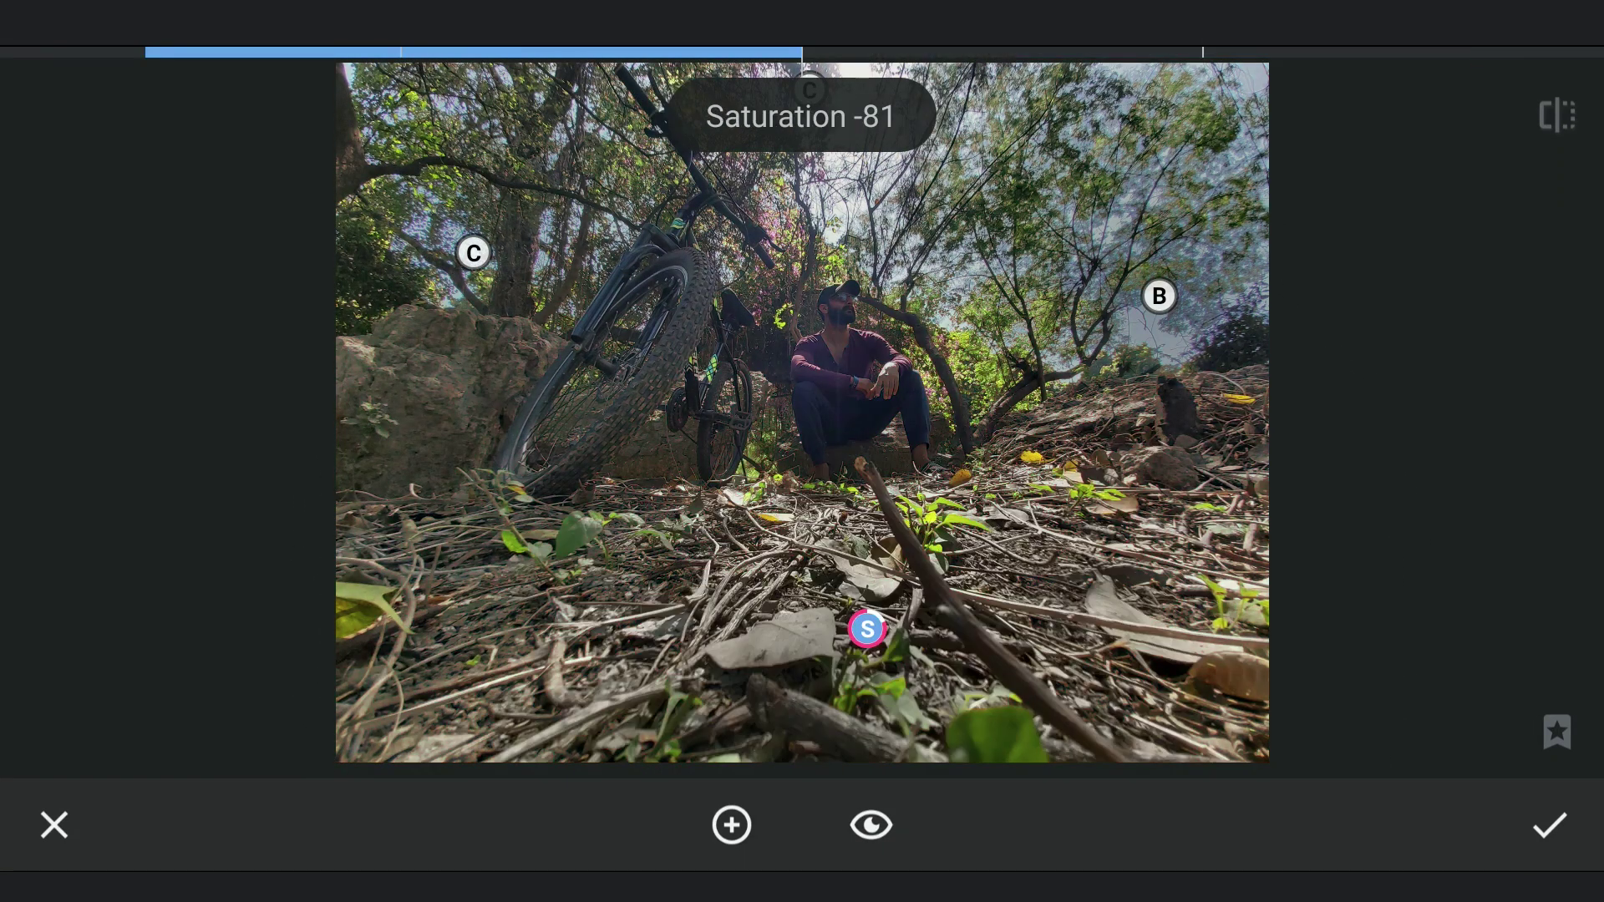
{"action": "left_click_drag", "start_coordinate": [1179, 539], "coordinate": [1151, 557]}
{"action": "mouse_move", "coordinate": [1124, 648]}
{"action": "left_mouse_down"}
{"action": "mouse_move", "coordinate": [1103, 802]}
{"action": "mouse_move", "coordinate": [1037, 663]}
{"action": "left_mouse_up"}
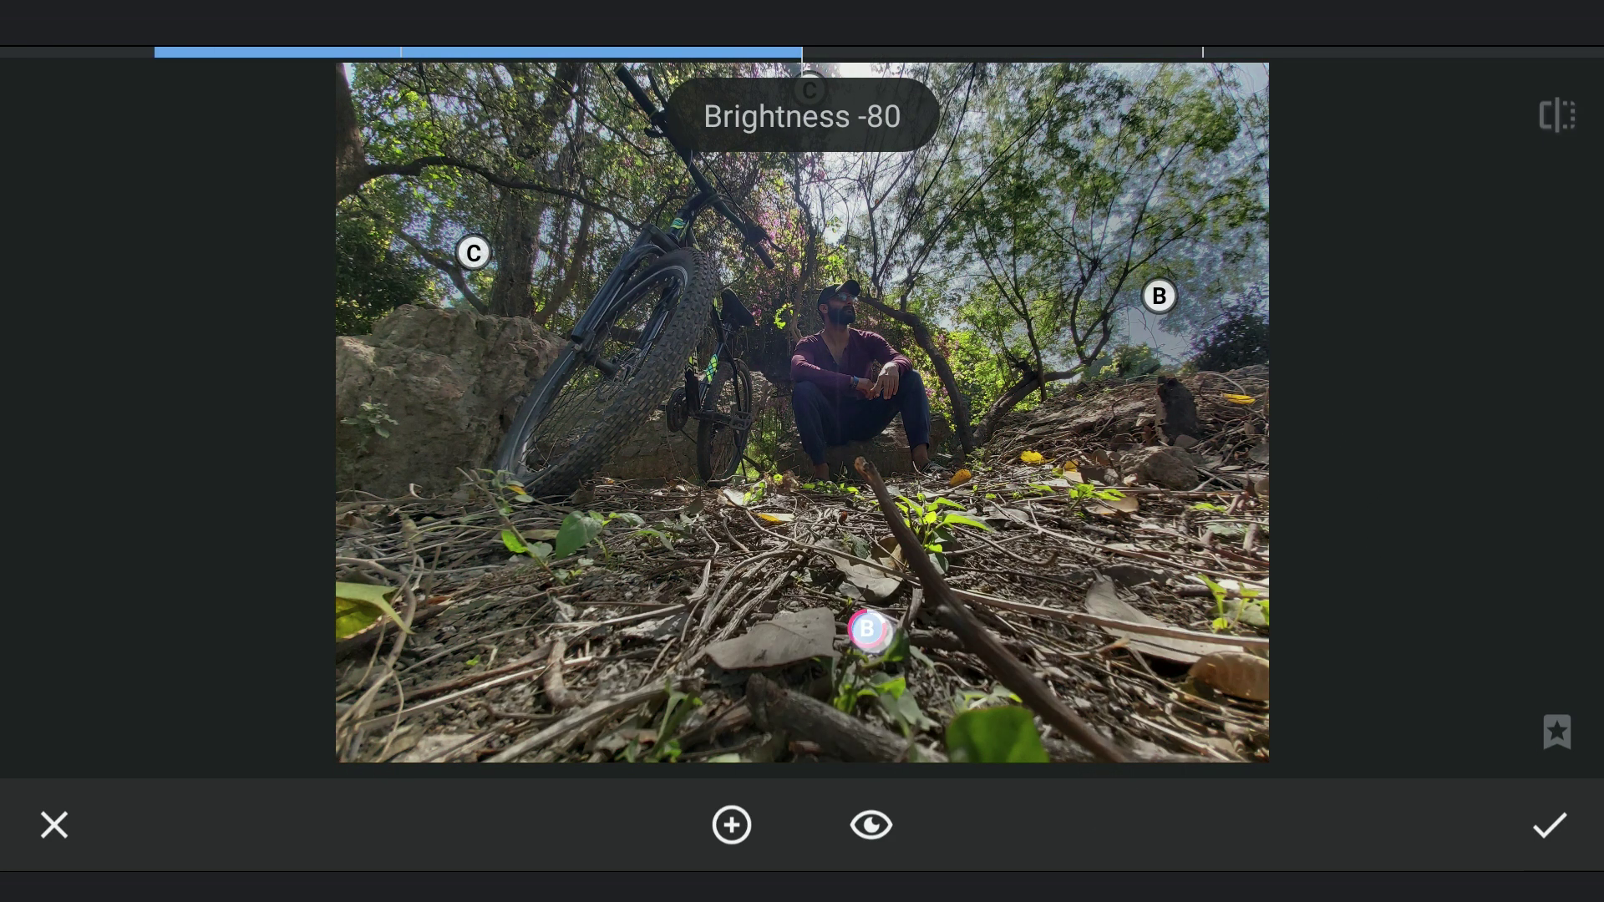
{"action": "left_click_drag", "start_coordinate": [867, 629], "coordinate": [883, 591]}
{"action": "left_click_drag", "start_coordinate": [1254, 526], "coordinate": [1259, 526]}
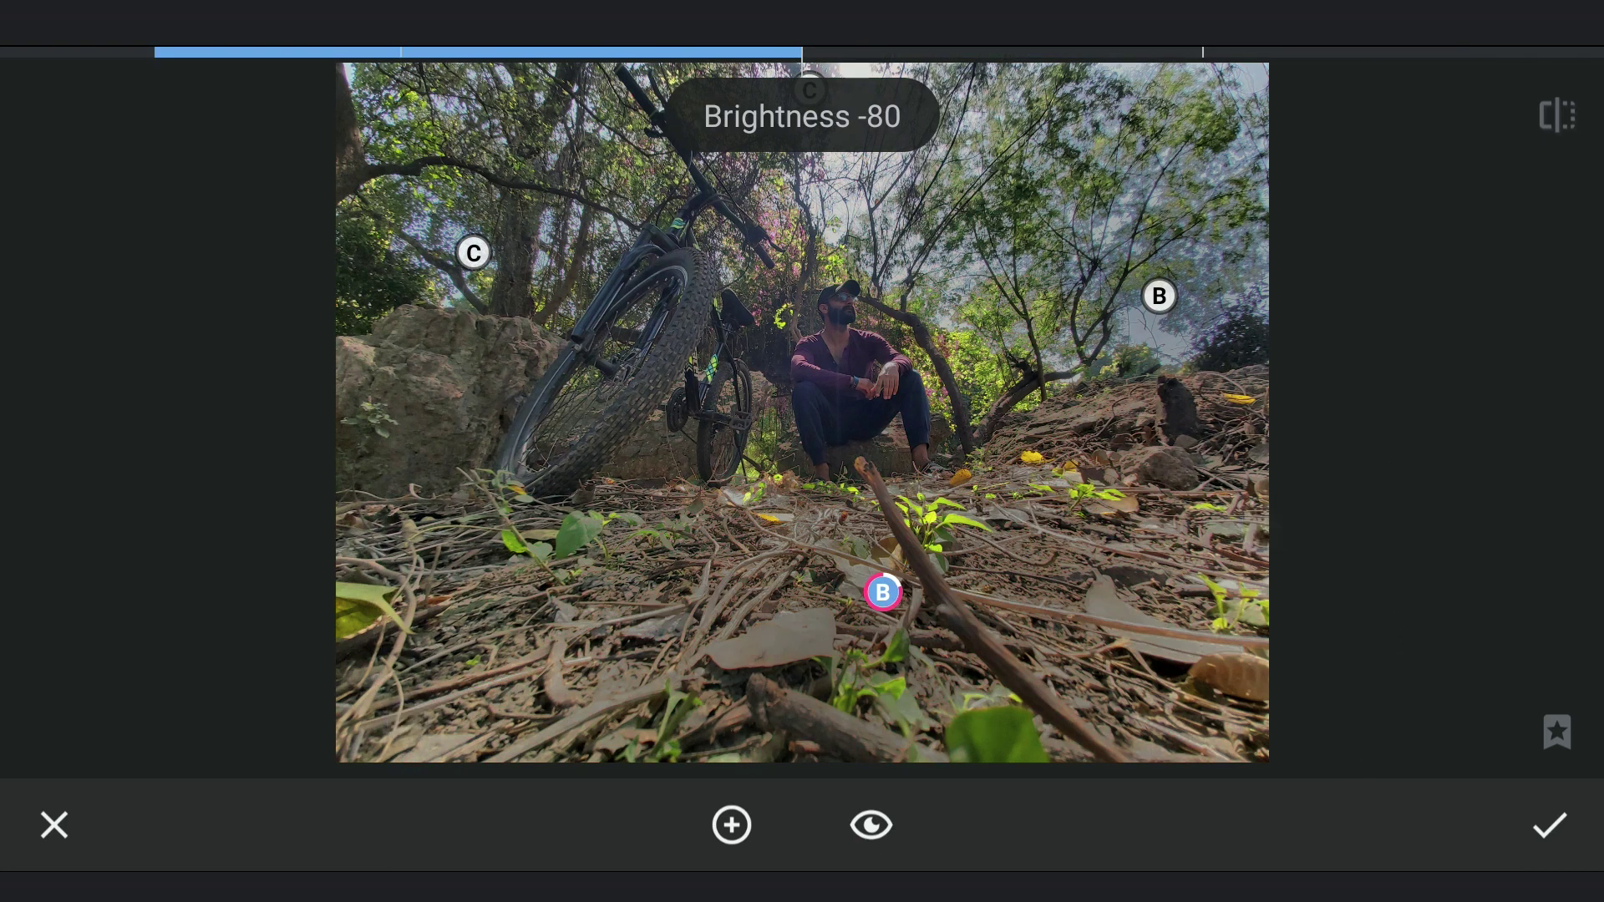
{"action": "left_click_drag", "start_coordinate": [883, 626], "coordinate": [883, 551]}
{"action": "left_click_drag", "start_coordinate": [1128, 665], "coordinate": [1203, 664]}
{"action": "left_click_drag", "start_coordinate": [882, 551], "coordinate": [882, 627]}
{"action": "left_click_drag", "start_coordinate": [1128, 627], "coordinate": [1216, 627]}
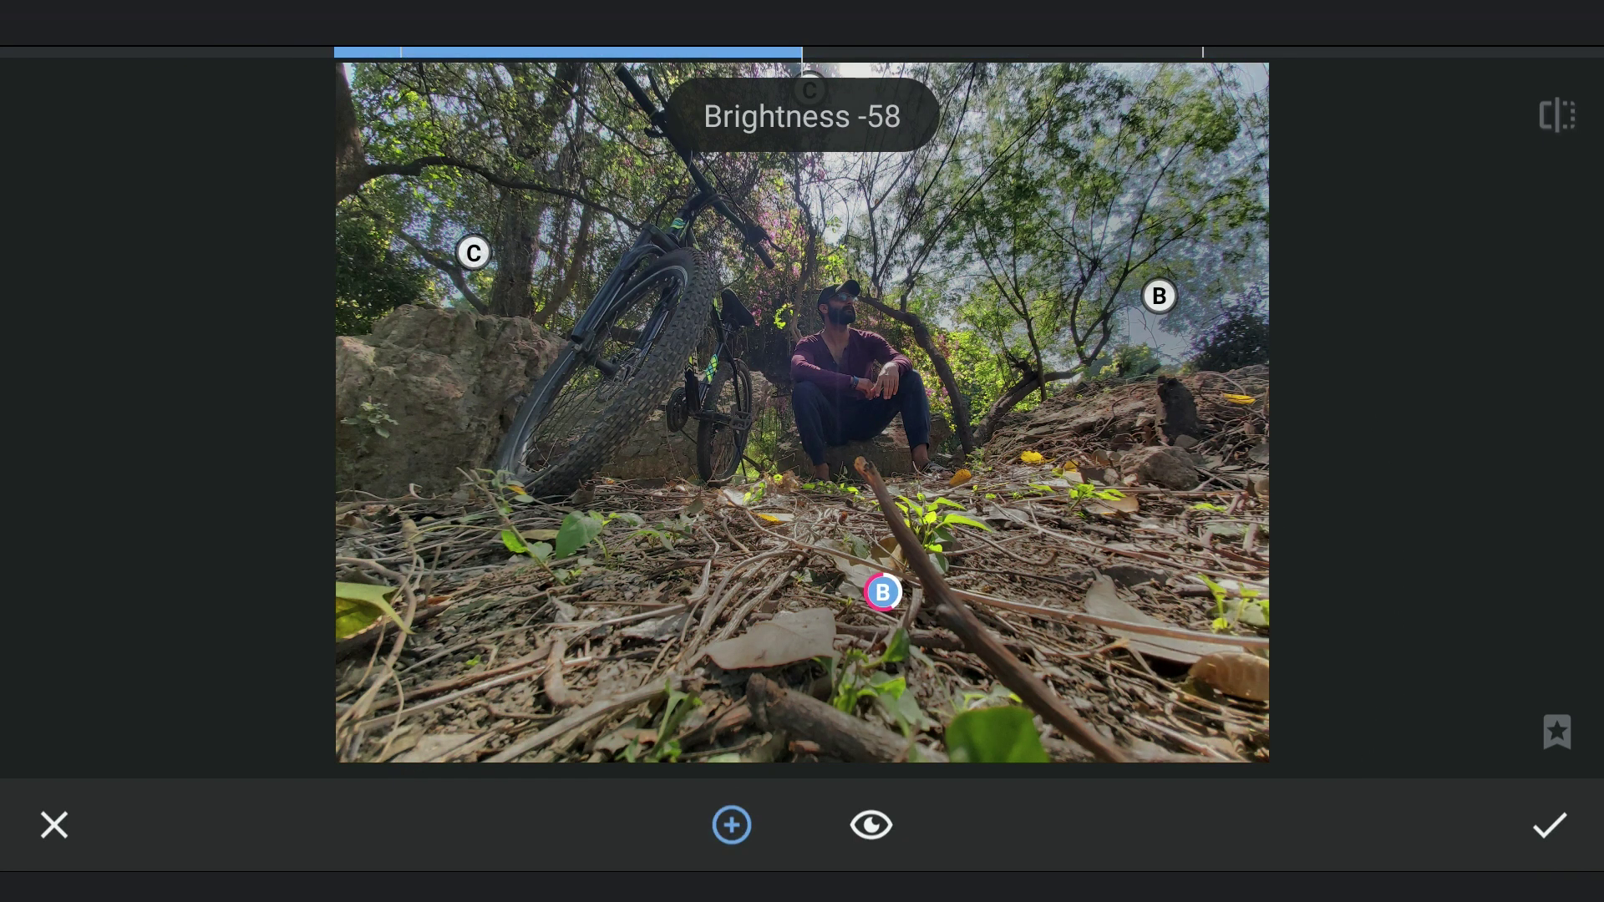
Give the point on the seated man Brightness +89 and Contrast +13
{"action": "left_click_drag", "start_coordinate": [877, 376], "coordinate": [865, 383]}
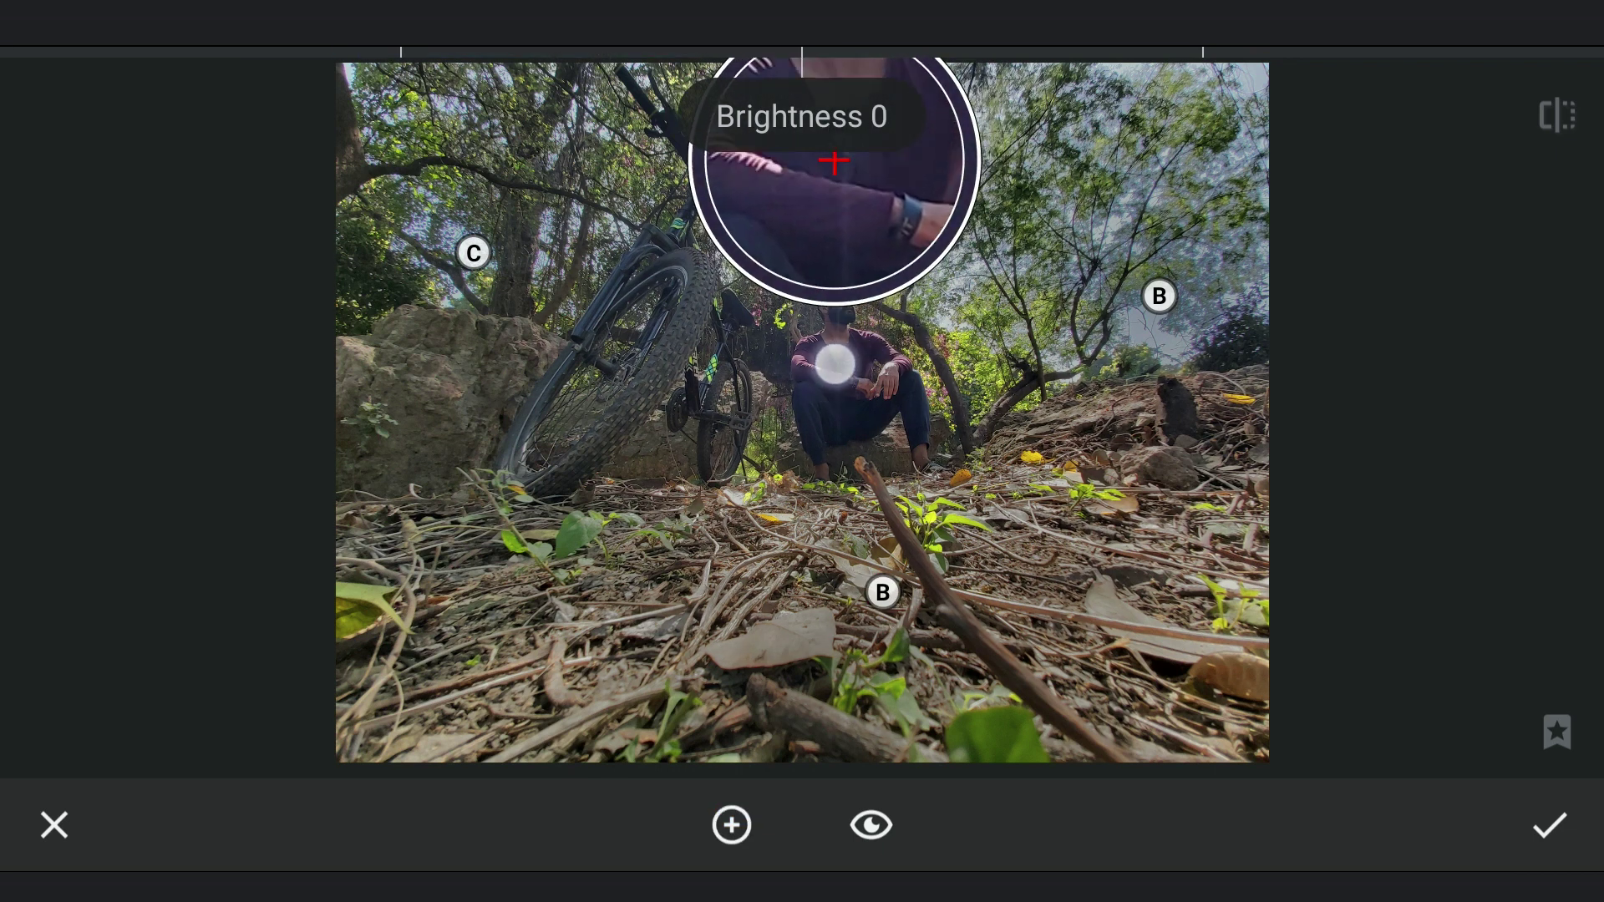
{"action": "left_click_drag", "start_coordinate": [1218, 384], "coordinate": [1093, 418]}
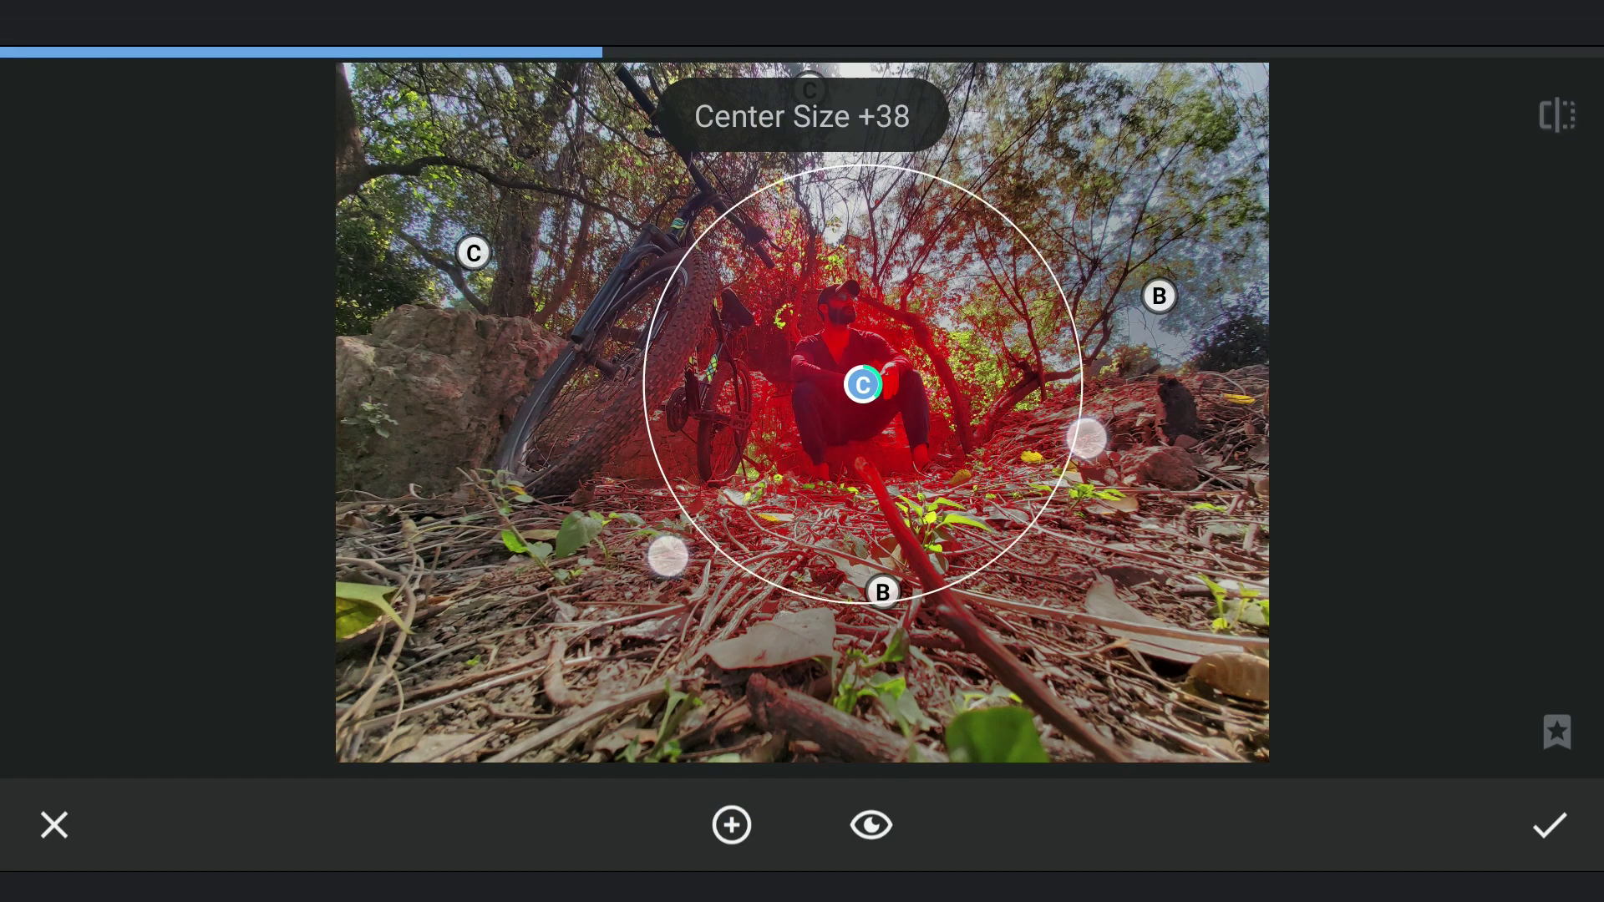
{"action": "left_click", "coordinate": [863, 385]}
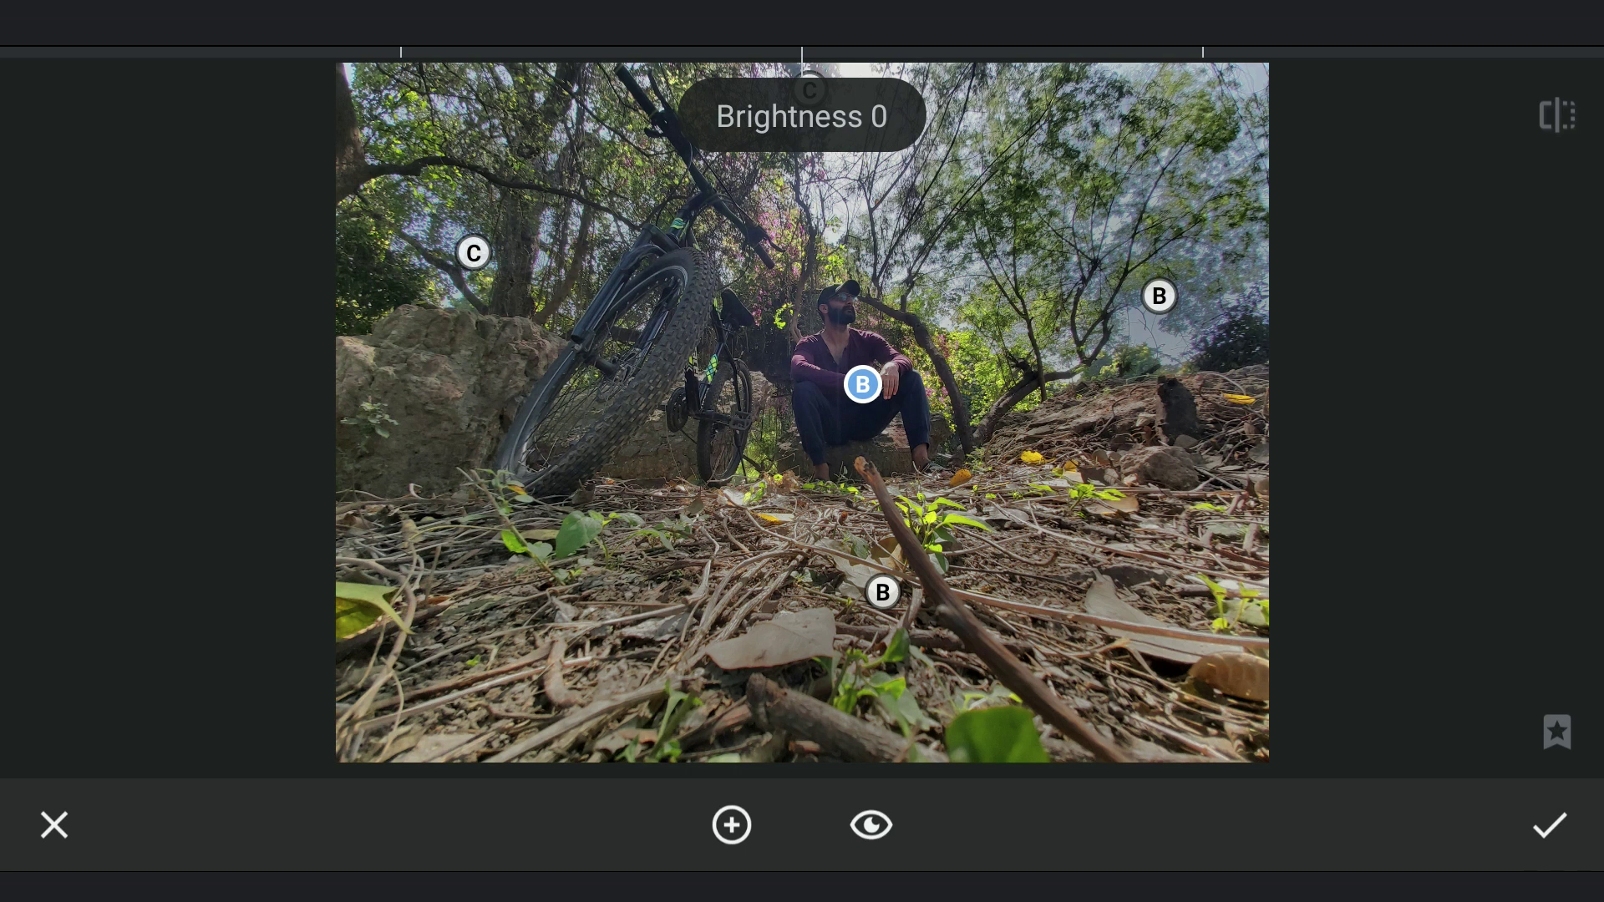
{"action": "left_click_drag", "start_coordinate": [1116, 554], "coordinate": [1126, 702]}
{"action": "left_click_drag", "start_coordinate": [1078, 576], "coordinate": [1355, 579]}
{"action": "left_click_drag", "start_coordinate": [1108, 577], "coordinate": [1343, 569]}
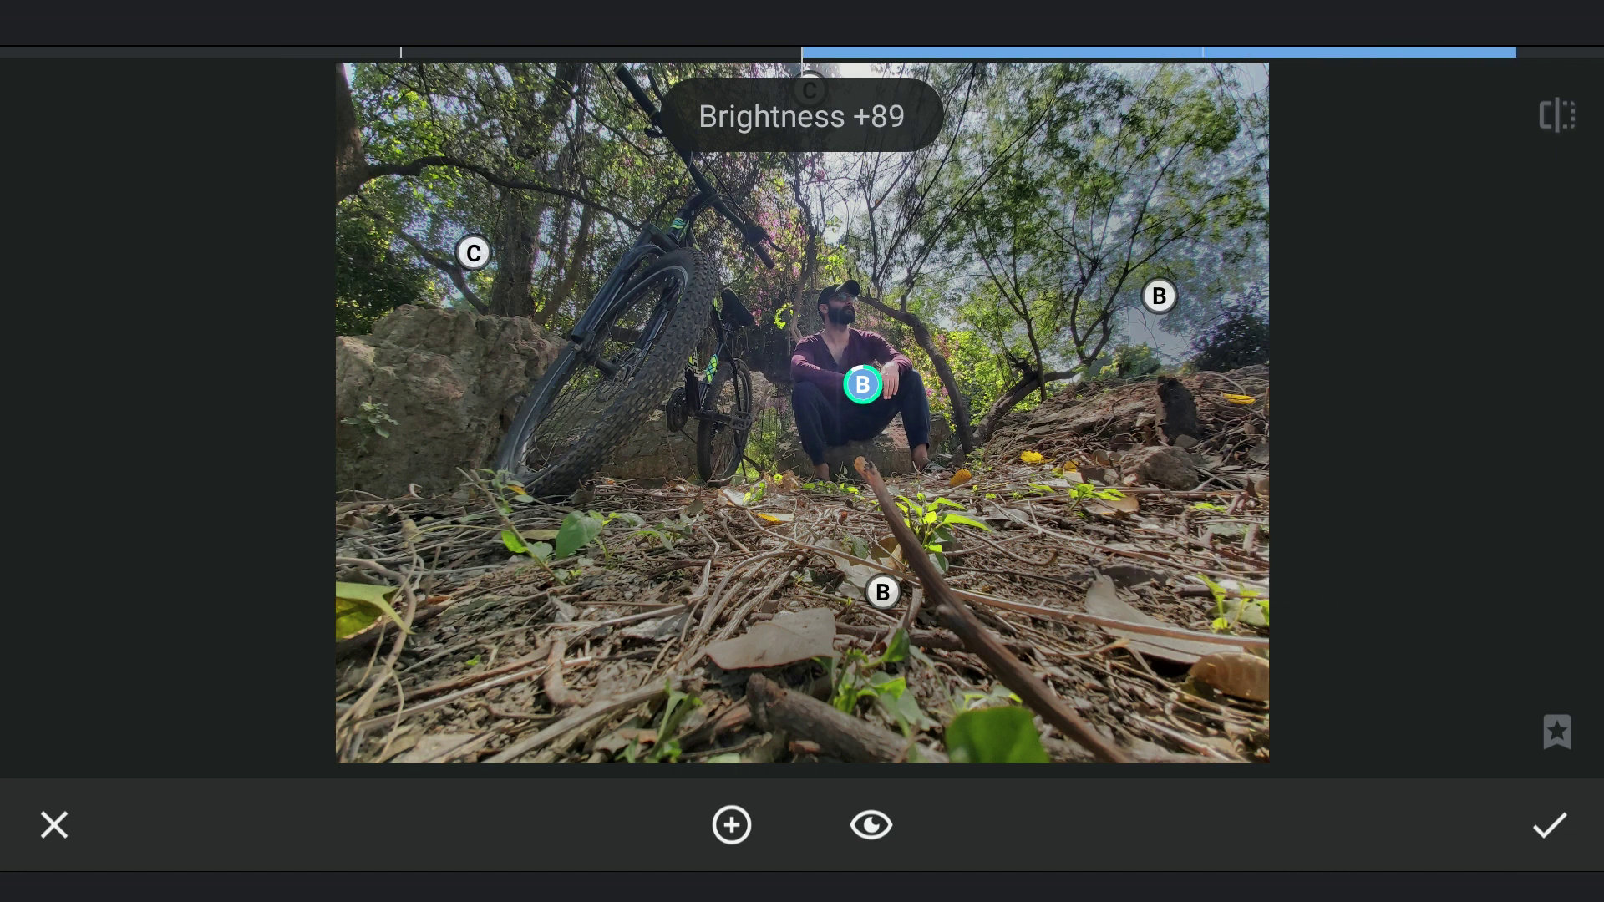
{"action": "left_click_drag", "start_coordinate": [1249, 567], "coordinate": [1248, 502]}
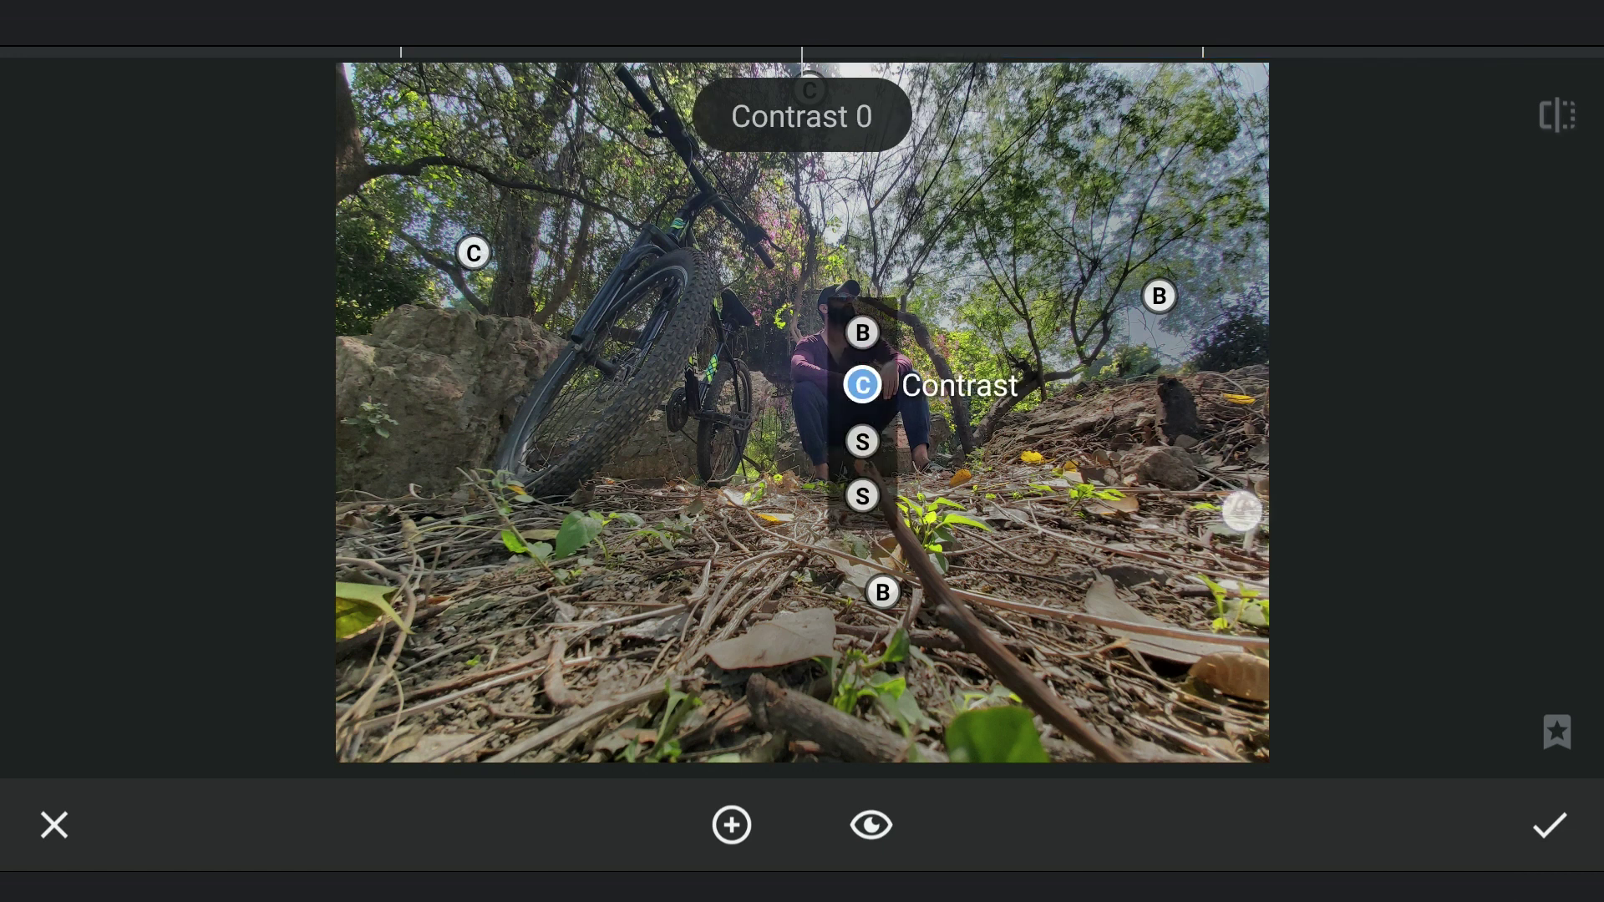
{"action": "left_click_drag", "start_coordinate": [1201, 564], "coordinate": [1276, 565]}
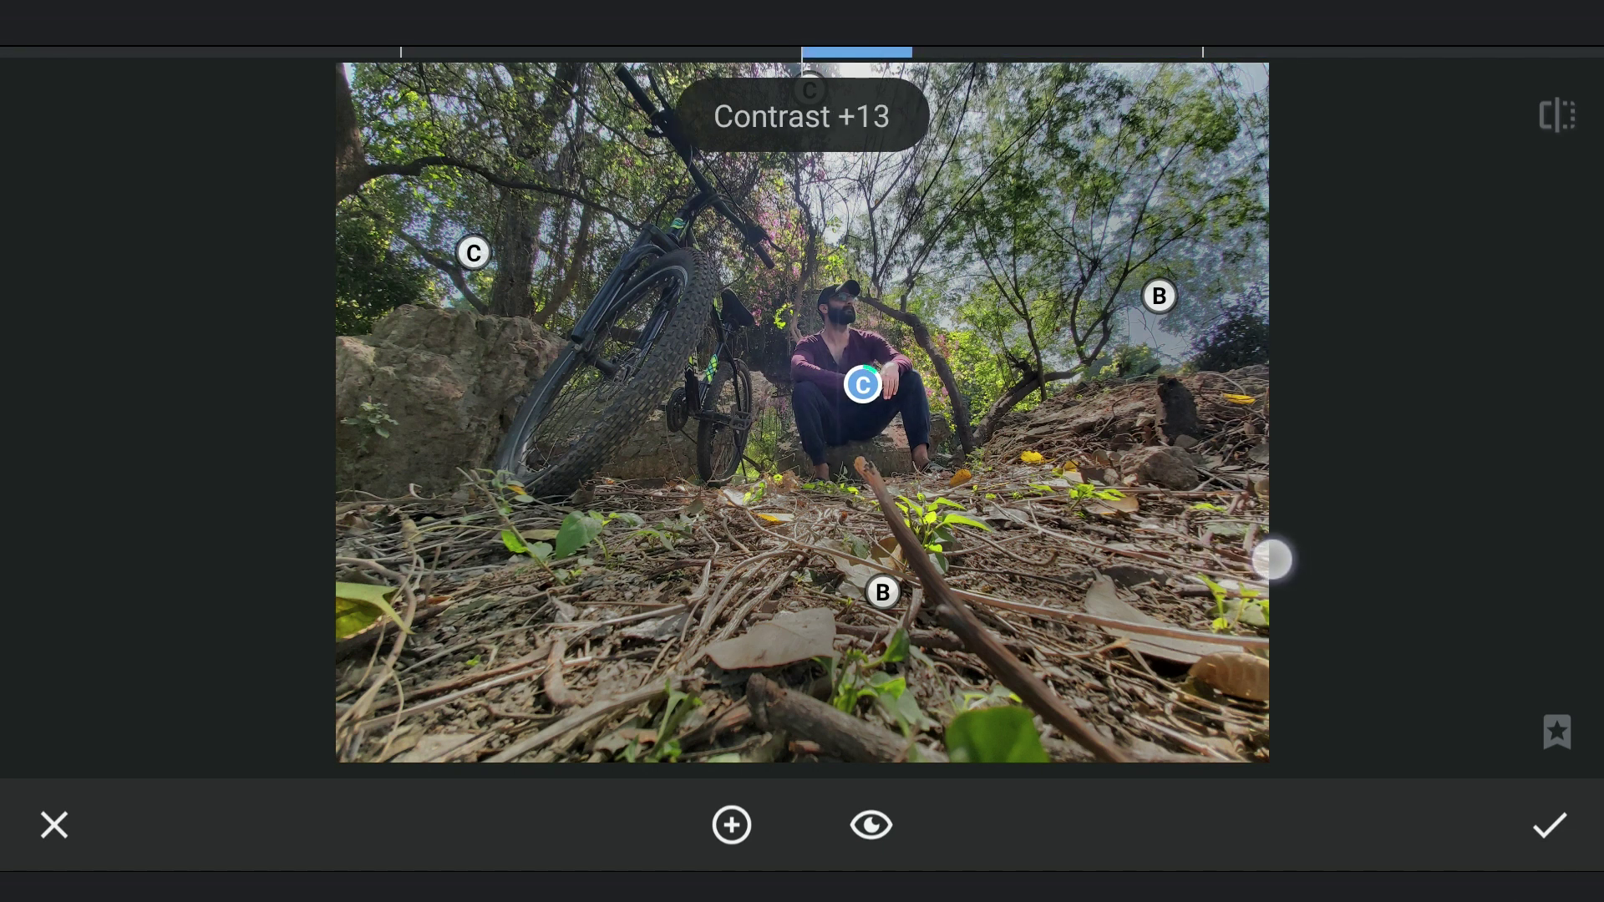
Add an enlarged point on the ground plants with Saturation +42
{"action": "left_click", "coordinate": [732, 824]}
{"action": "left_click_drag", "start_coordinate": [1052, 486], "coordinate": [965, 524]}
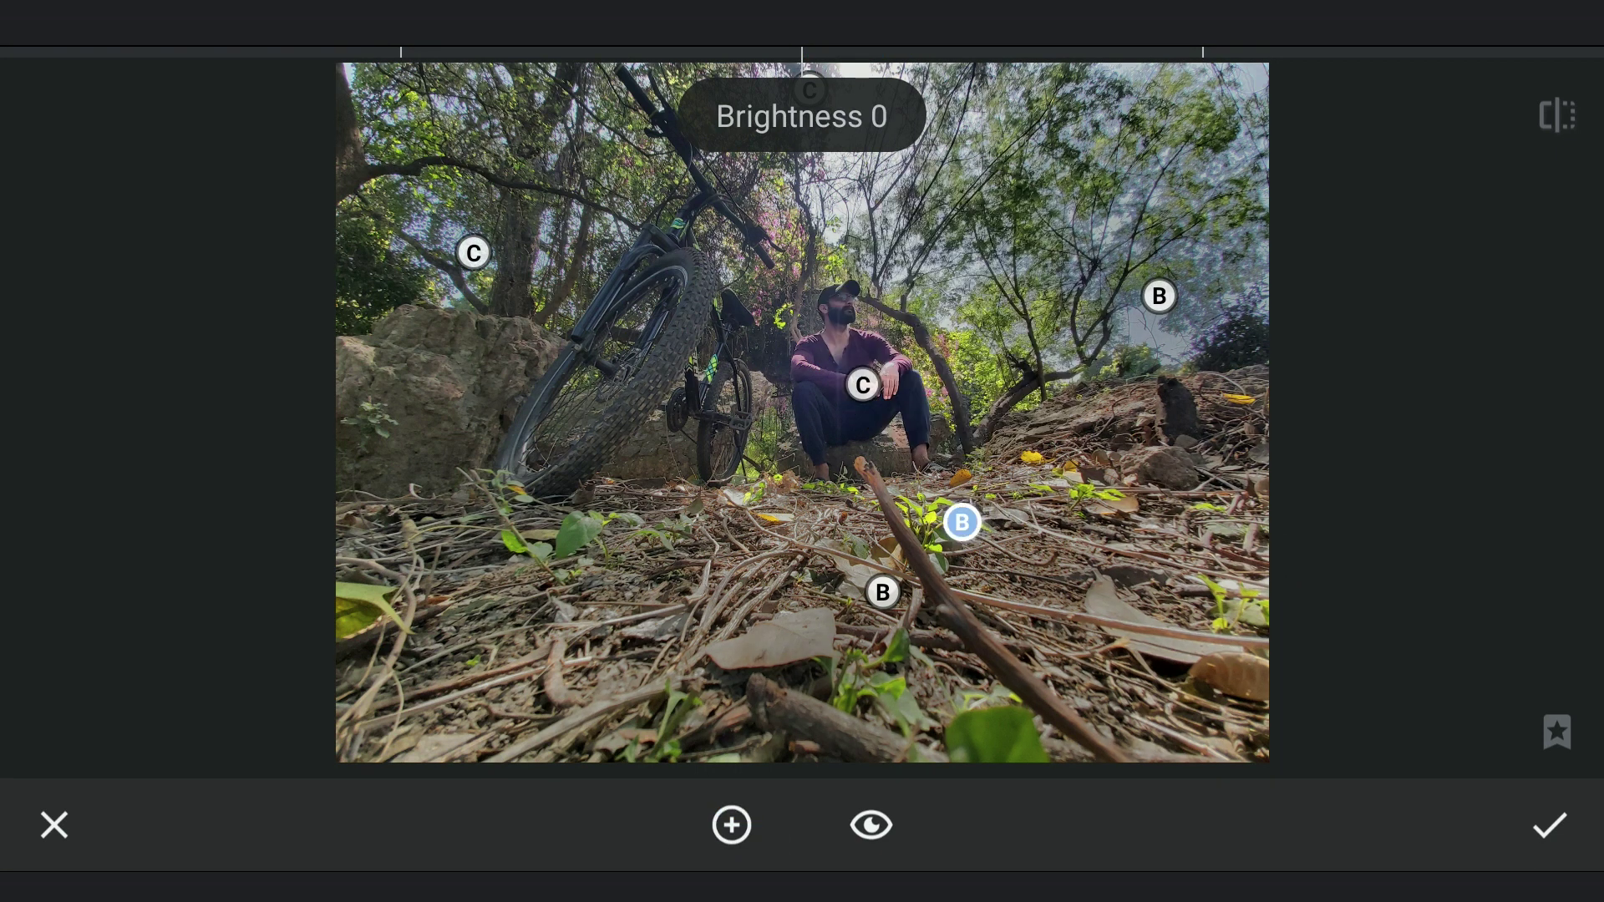
{"action": "mouse_move", "coordinate": [1241, 389]}
{"action": "left_mouse_down"}
{"action": "mouse_move", "coordinate": [1388, 379]}
{"action": "mouse_move", "coordinate": [1416, 431]}
{"action": "left_mouse_up"}
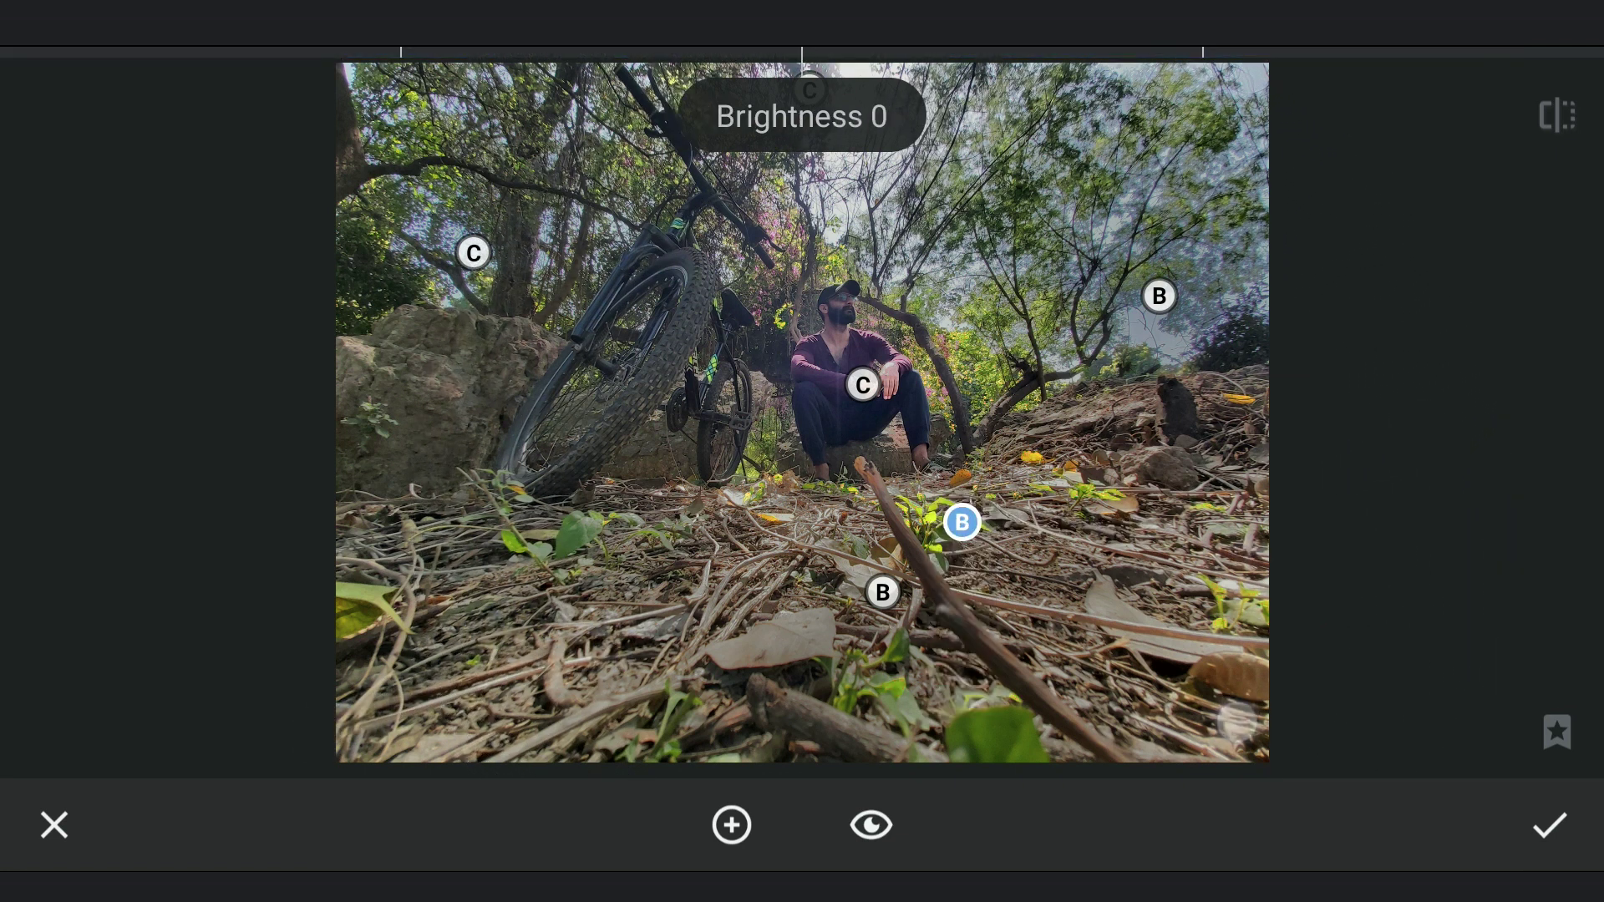
{"action": "mouse_move", "coordinate": [1203, 617]}
{"action": "left_mouse_down"}
{"action": "mouse_move", "coordinate": [1234, 618]}
{"action": "mouse_move", "coordinate": [1268, 589]}
{"action": "mouse_move", "coordinate": [1269, 536]}
{"action": "mouse_move", "coordinate": [1448, 605]}
{"action": "left_mouse_up"}
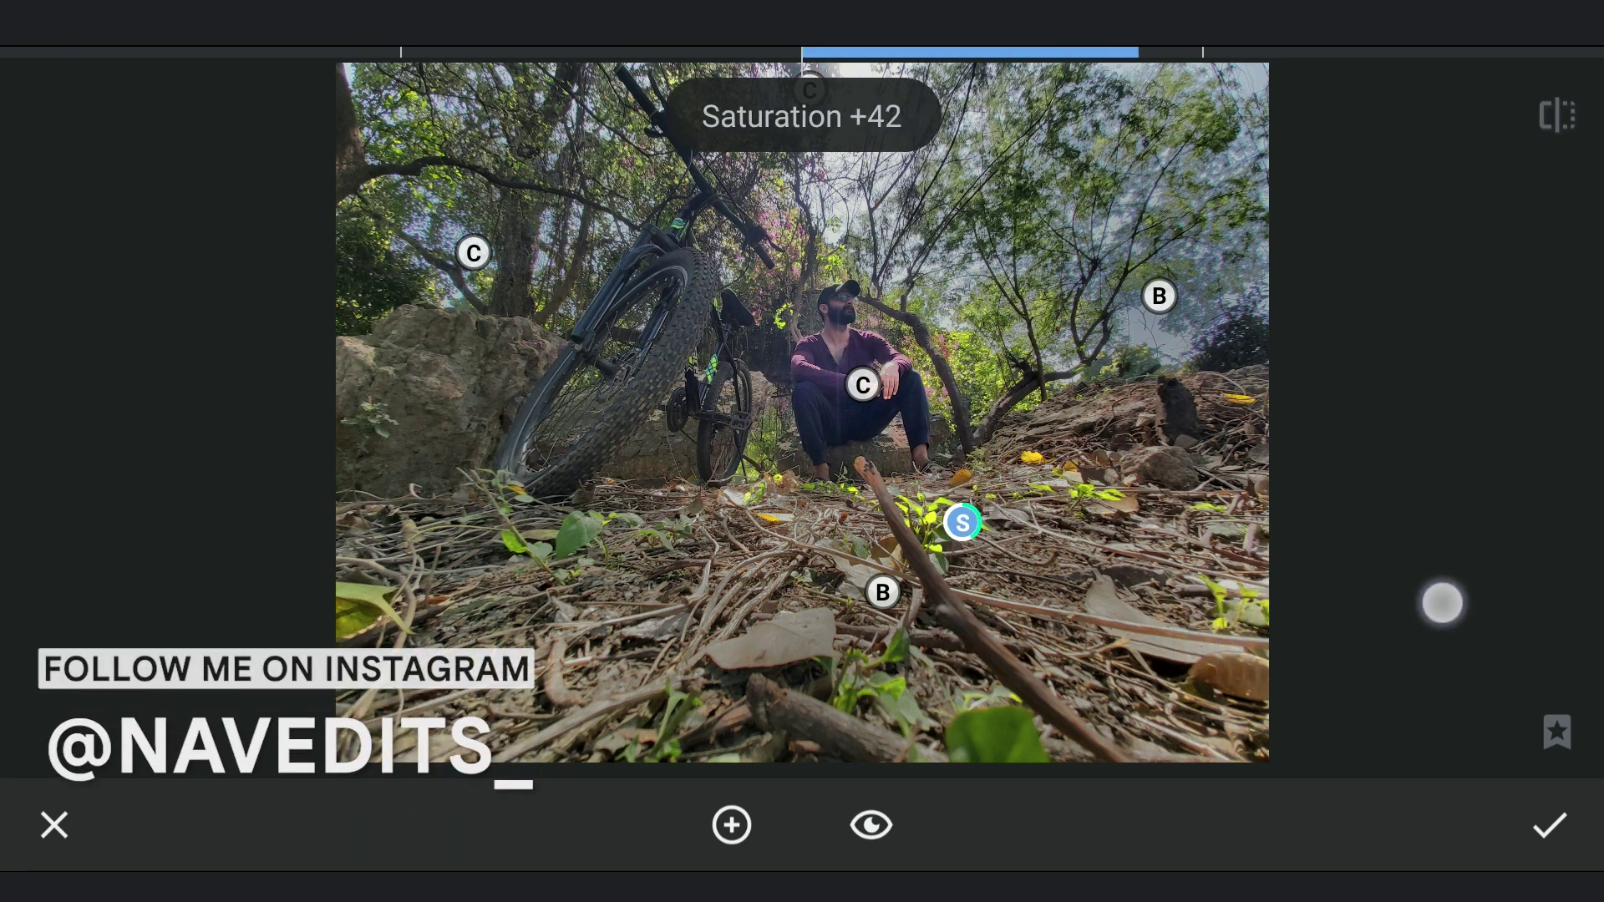
Add a widened left-foreground point at Brightness +5 and compare with the original
{"action": "left_click", "coordinate": [962, 522]}
{"action": "left_click", "coordinate": [562, 534]}
{"action": "left_click_drag", "start_coordinate": [563, 533], "coordinate": [515, 546]}
{"action": "left_click_drag", "start_coordinate": [1154, 525], "coordinate": [1053, 570]}
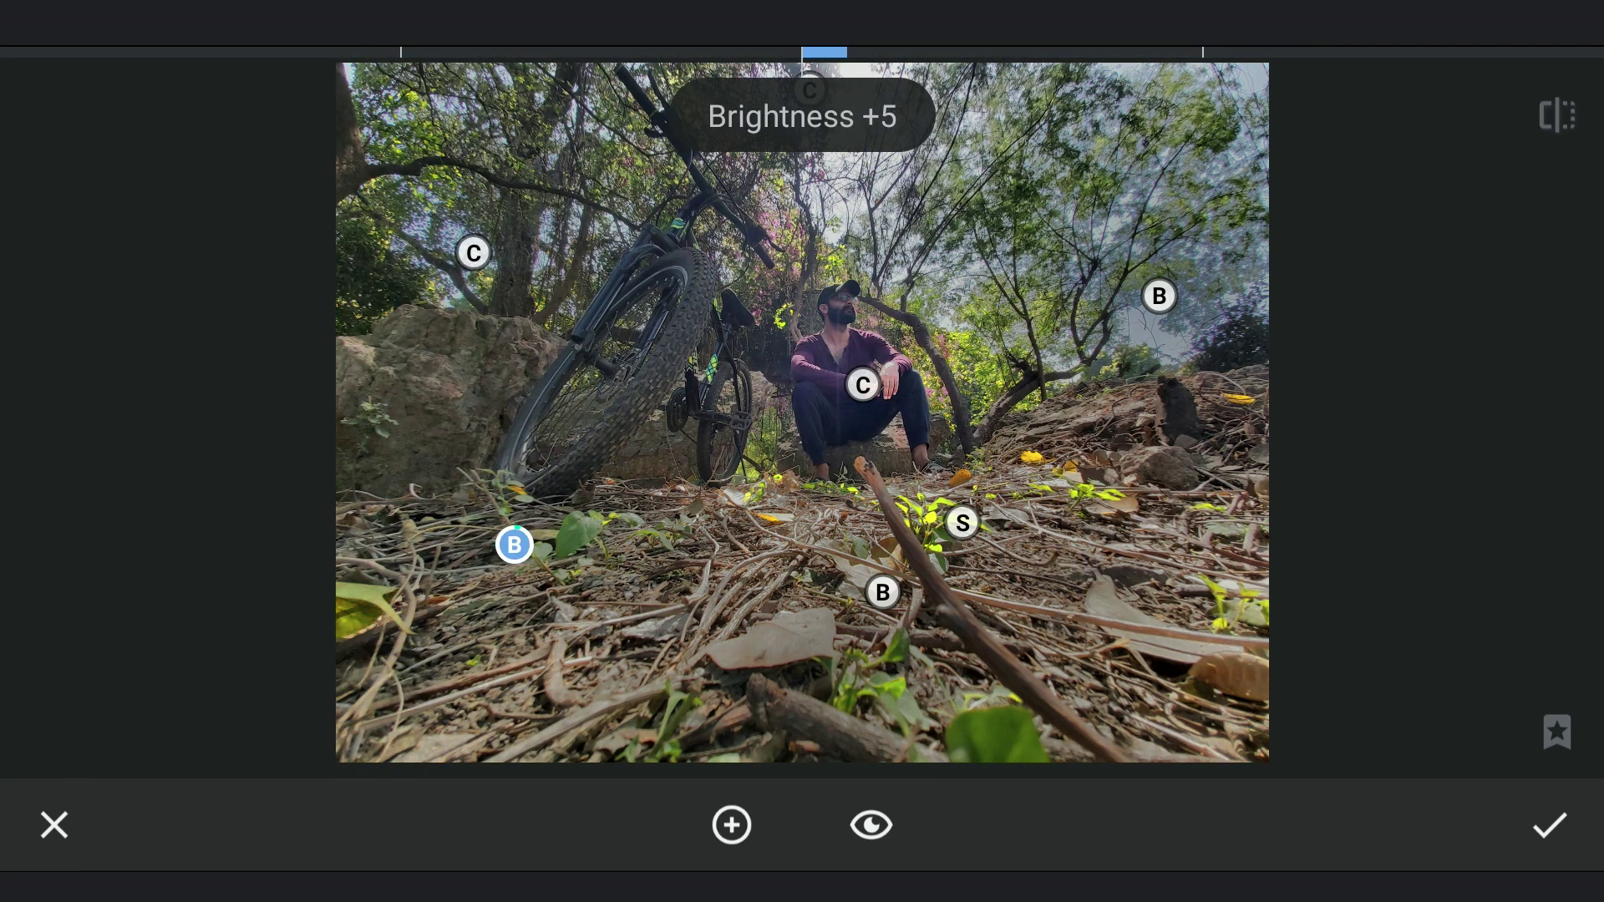
{"action": "left_click", "coordinate": [1558, 126]}
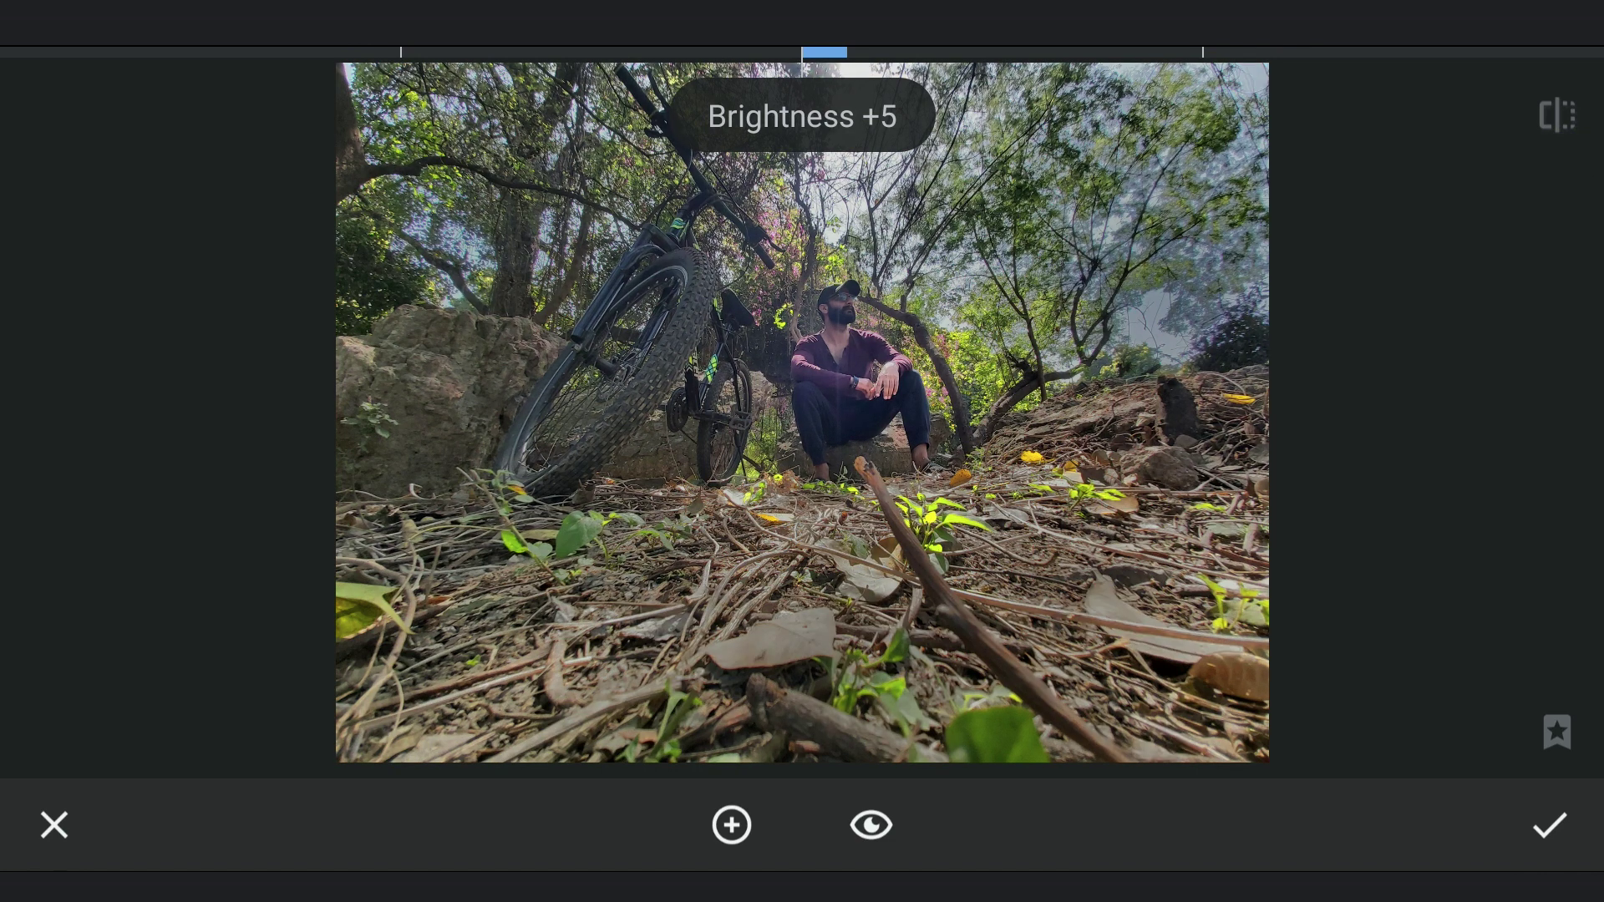
{"action": "left_click", "coordinate": [1557, 120]}
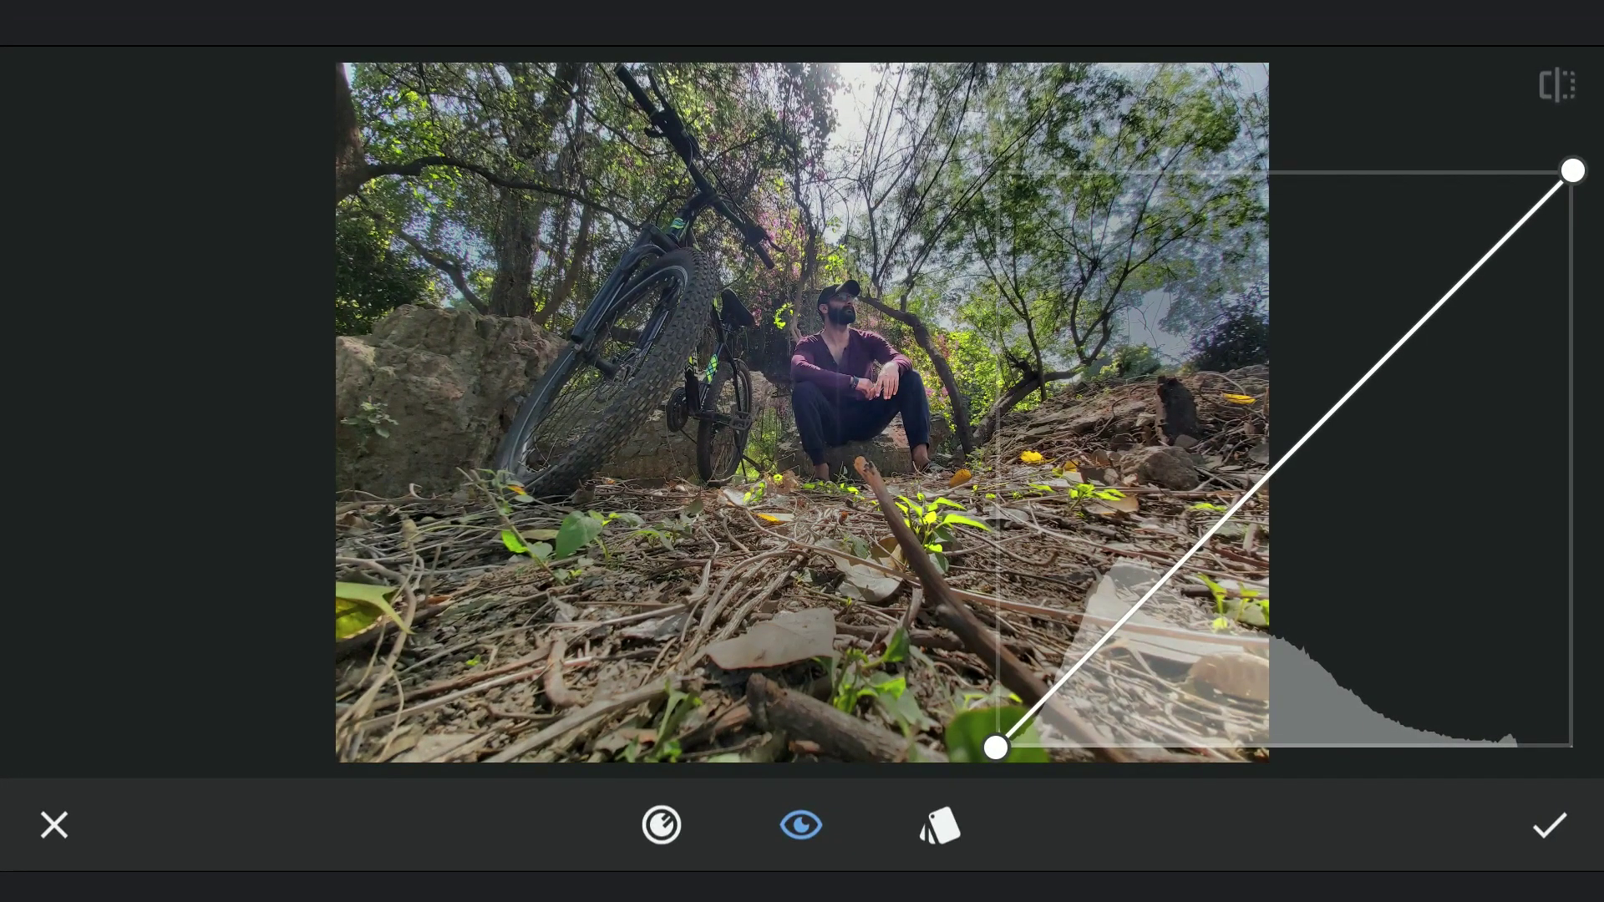
Bend the tone curve down, lowering its middle and top endpoint, and apply it
{"action": "left_click_drag", "start_coordinate": [1303, 448], "coordinate": [1329, 546]}
{"action": "left_click_drag", "start_coordinate": [1573, 172], "coordinate": [1573, 292]}
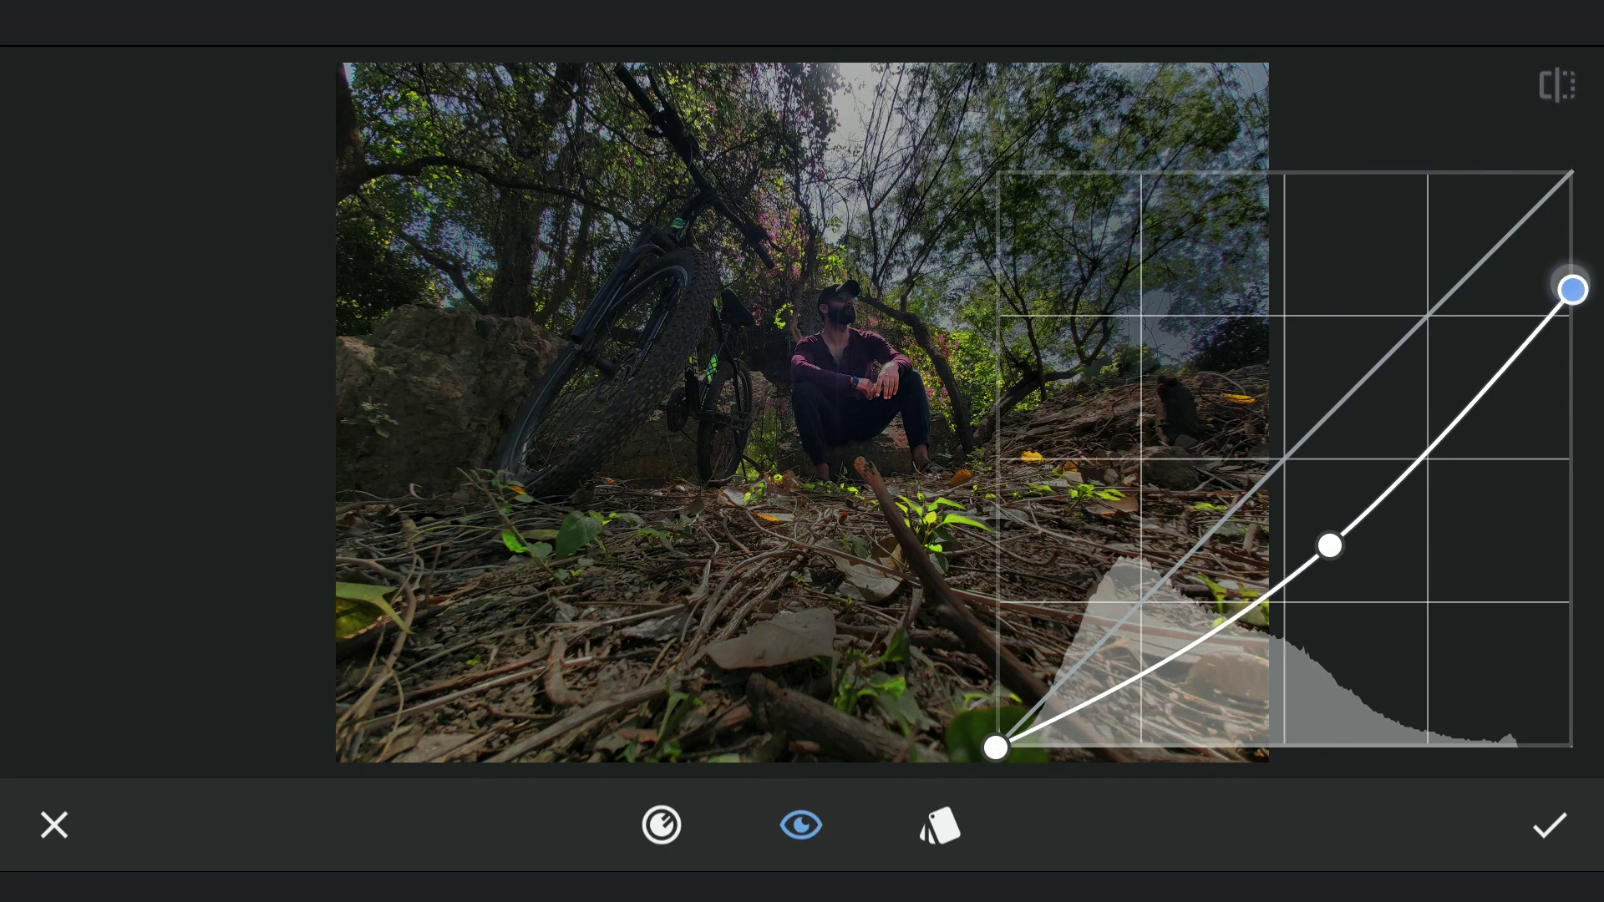
{"action": "left_click", "coordinate": [1329, 545]}
{"action": "left_click", "coordinate": [1550, 824]}
{"action": "left_click", "coordinate": [1294, 91]}
Open a Stacks Brush mask on the Curves edit and invert it
{"action": "left_click", "coordinate": [220, 686]}
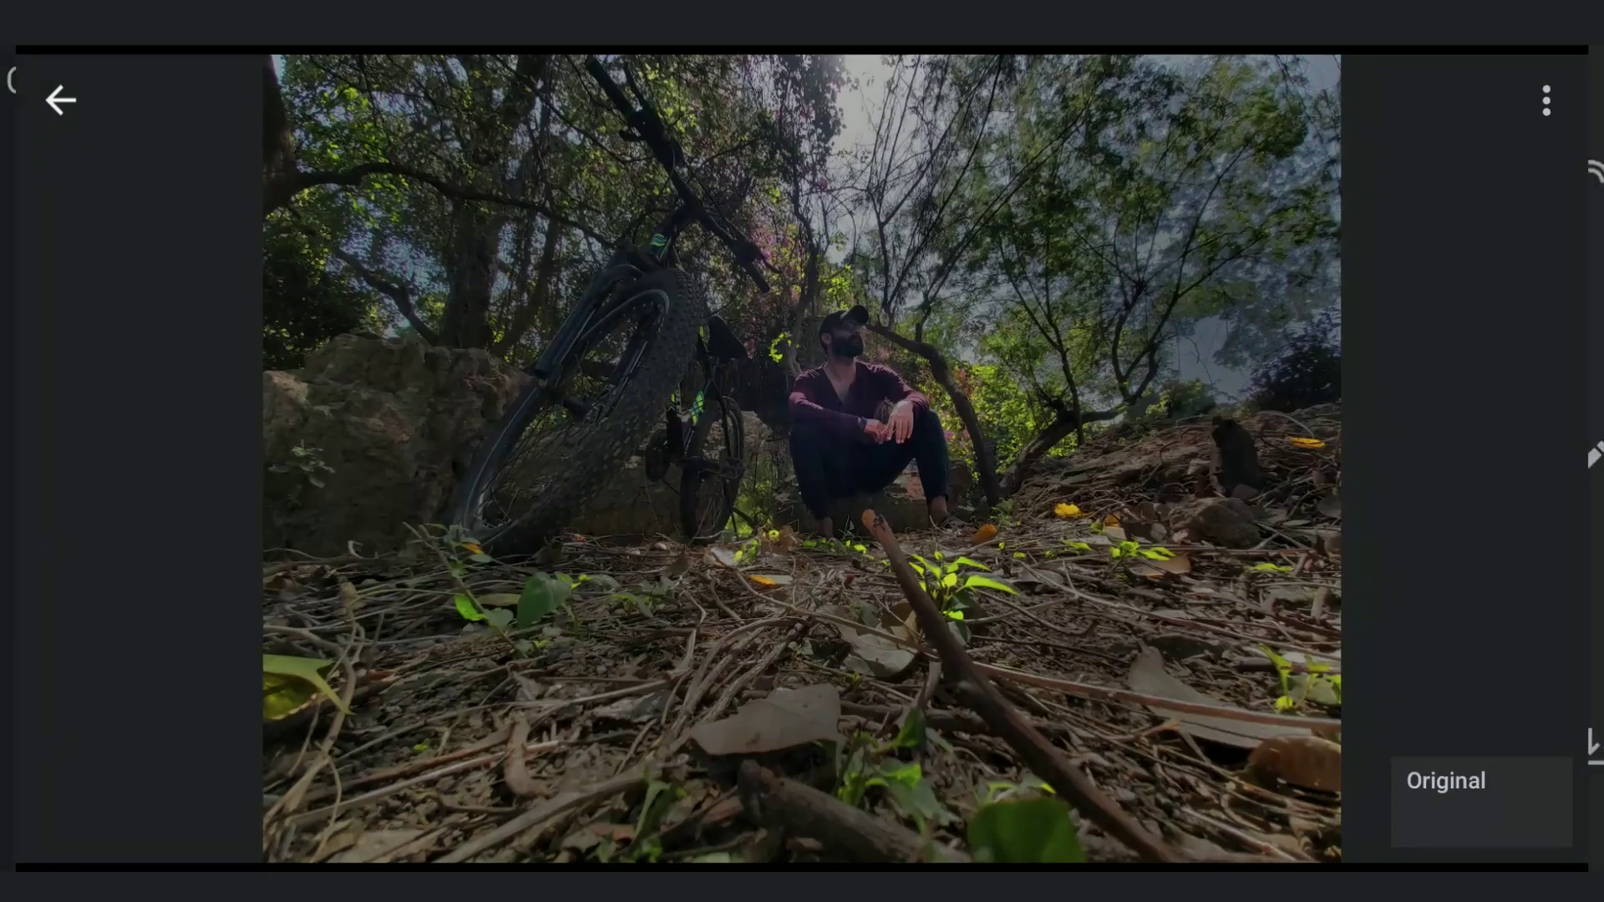
{"action": "left_click", "coordinate": [1499, 614]}
{"action": "left_click", "coordinate": [1563, 631]}
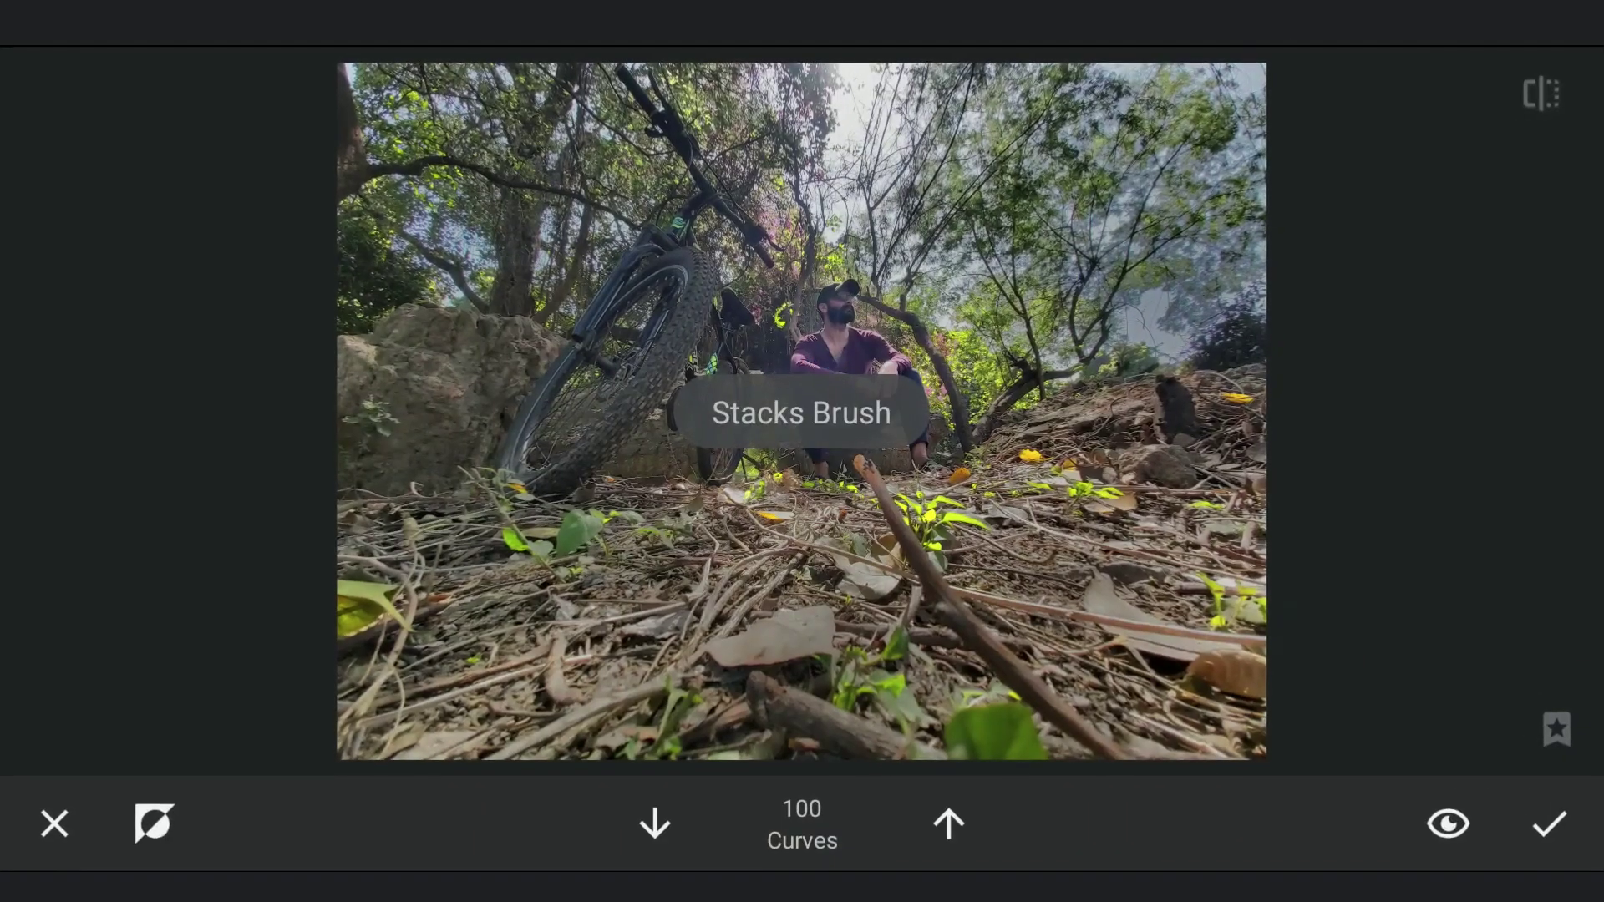
{"action": "left_click", "coordinate": [154, 824]}
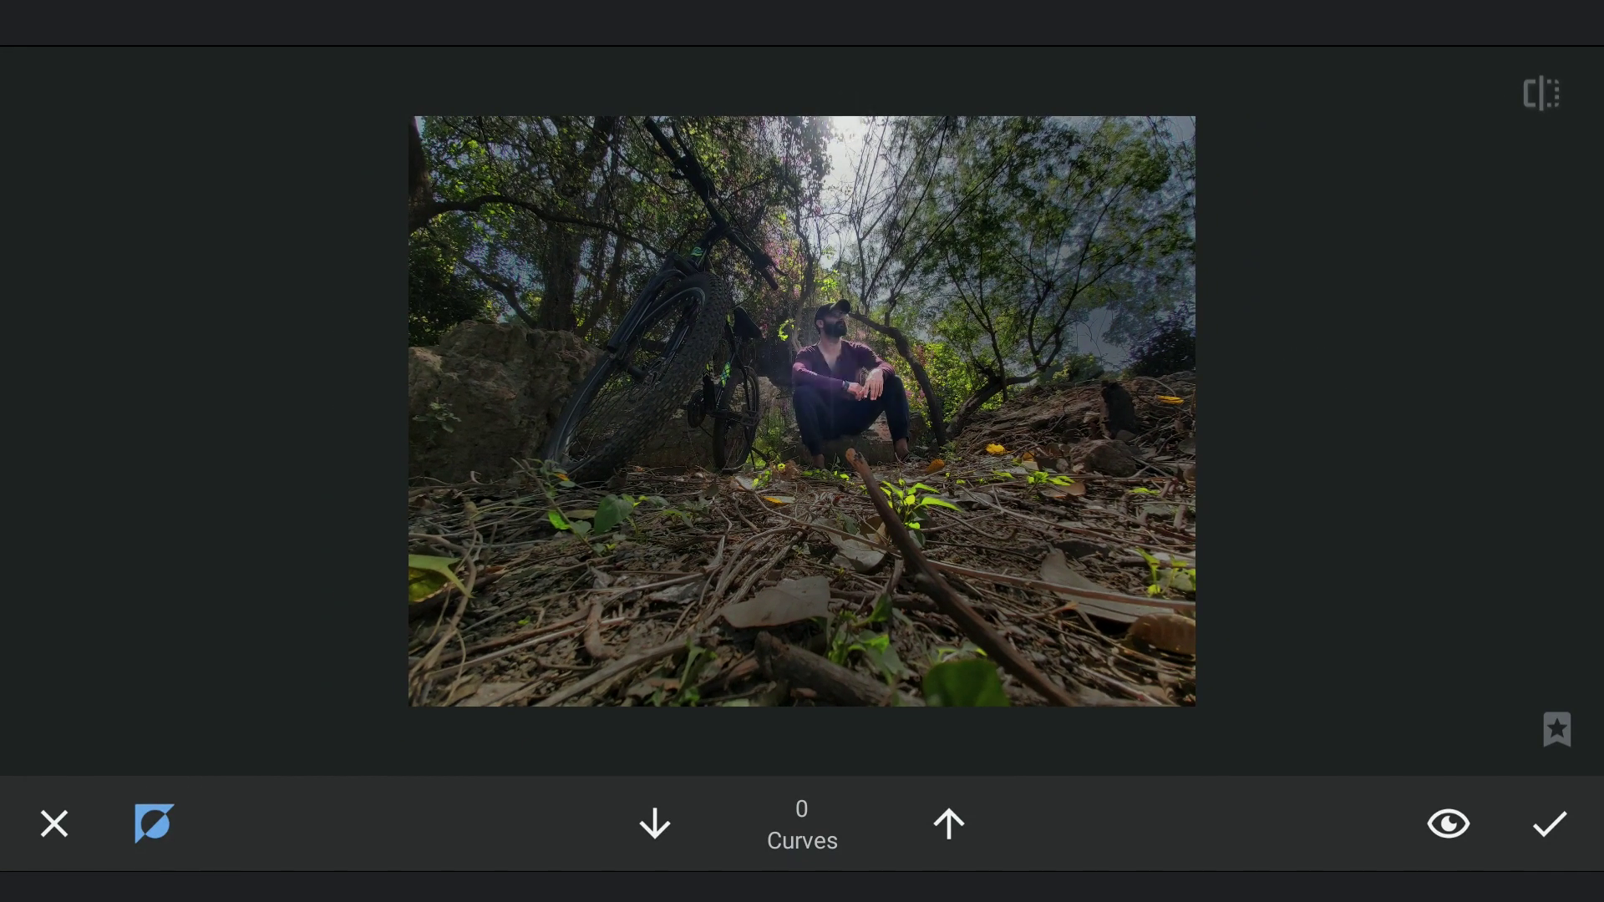
Paint the darkening onto upper-right foliage at strengths 50 and 25, erasing it from the bicycle wheel
{"action": "left_click", "coordinate": [949, 824]}
{"action": "left_click_drag", "start_coordinate": [1113, 376], "coordinate": [1166, 213]}
{"action": "left_click", "coordinate": [655, 823]}
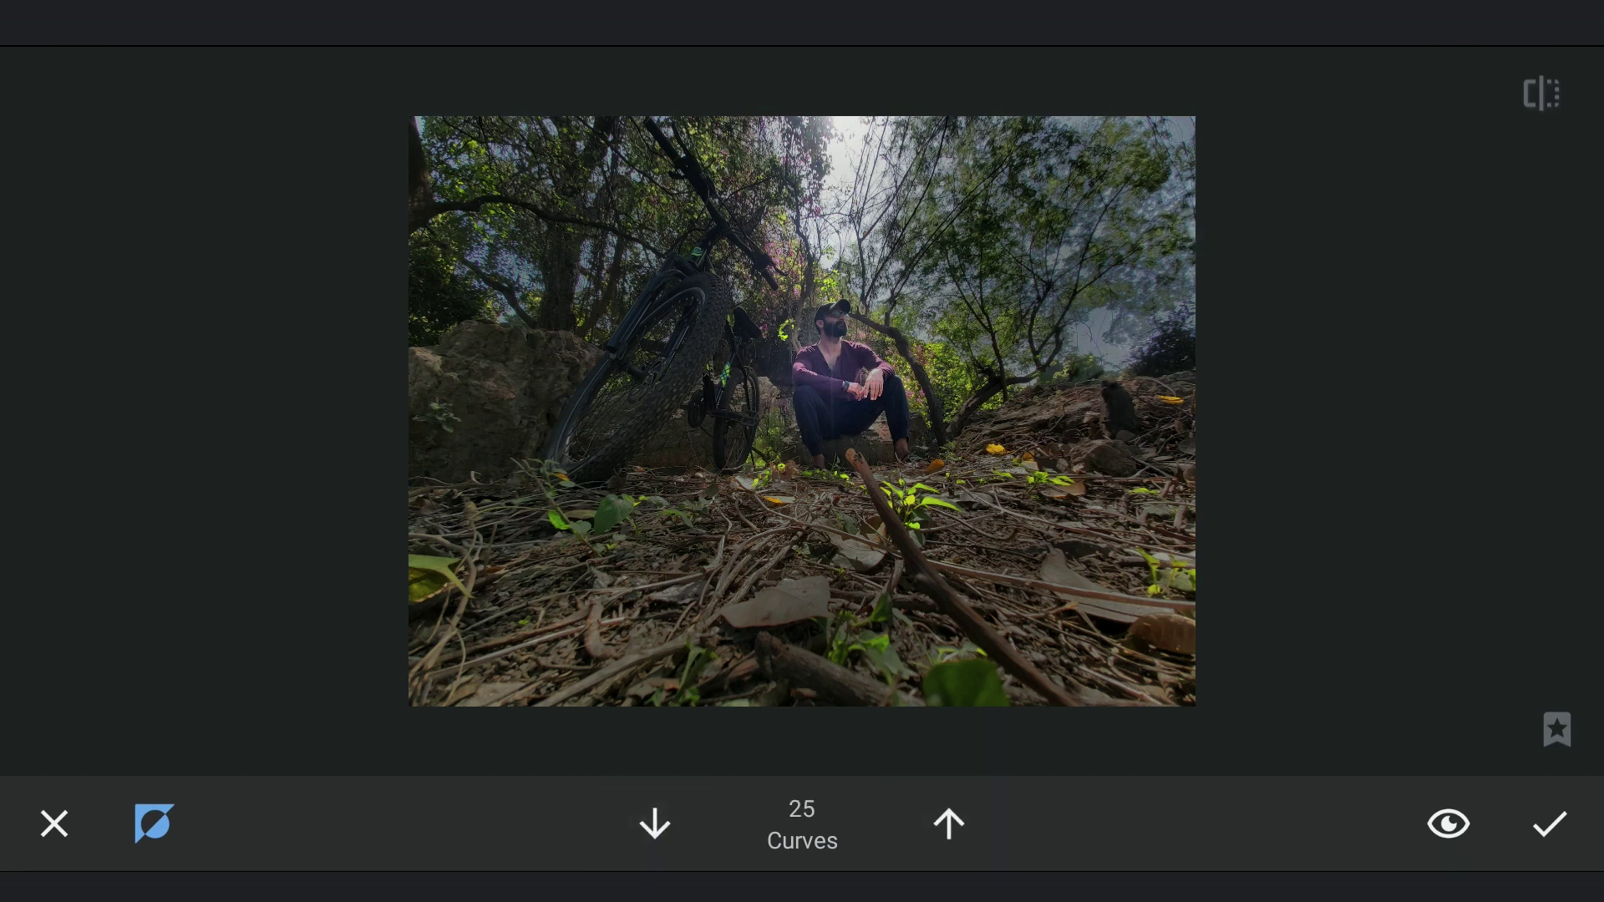
{"action": "left_click", "coordinate": [1133, 336]}
{"action": "left_click_drag", "start_coordinate": [1191, 251], "coordinate": [1140, 175]}
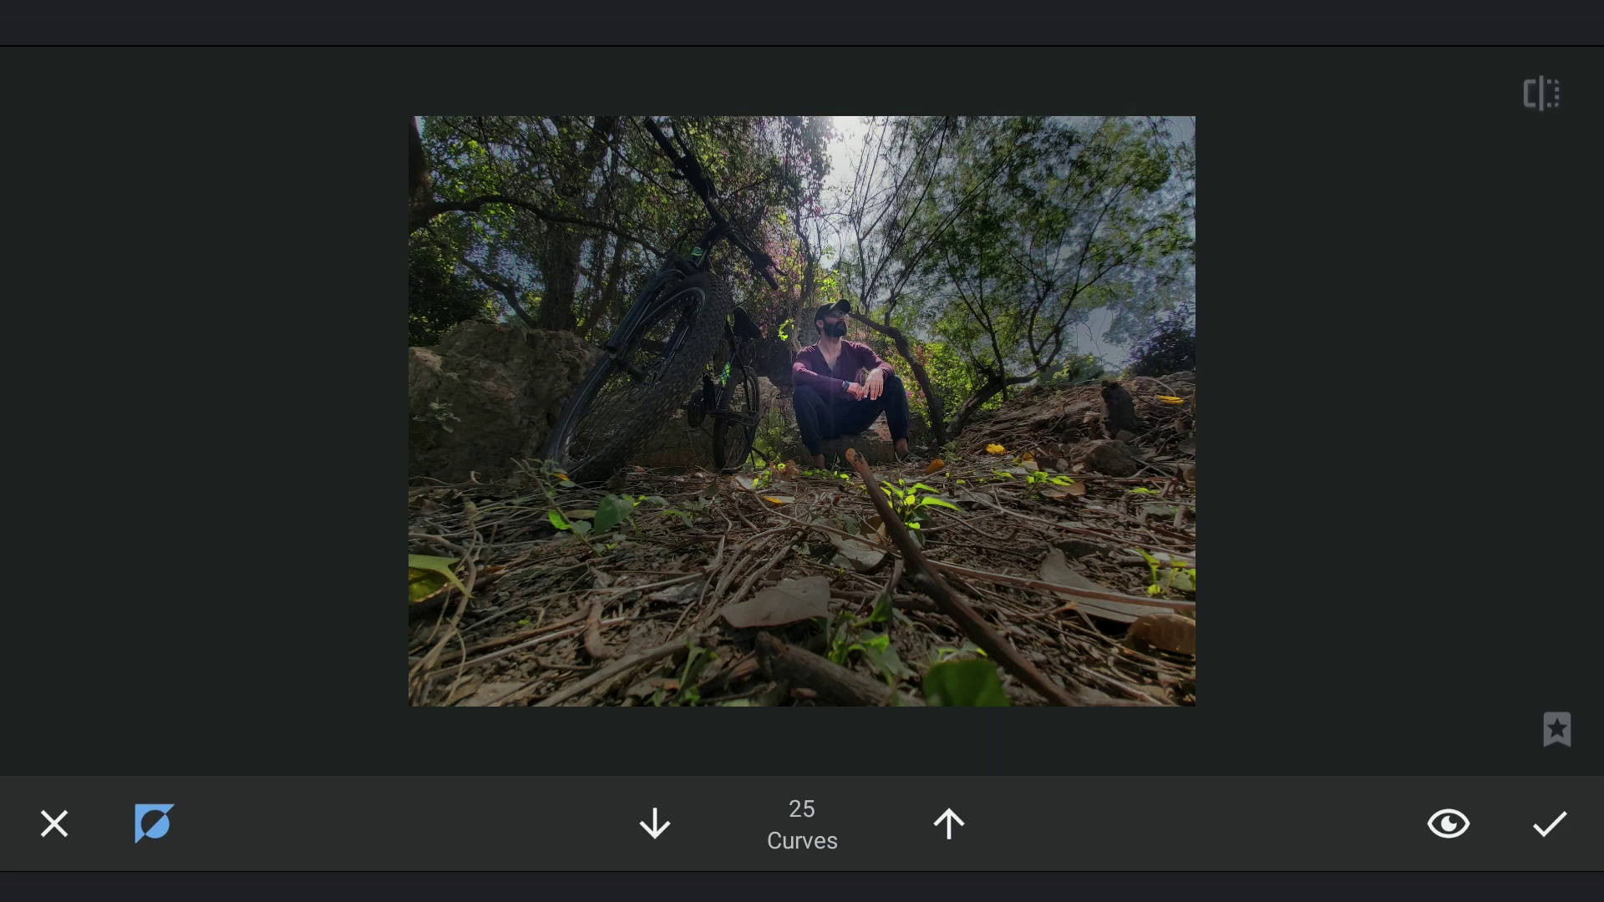
{"action": "left_click", "coordinate": [655, 824]}
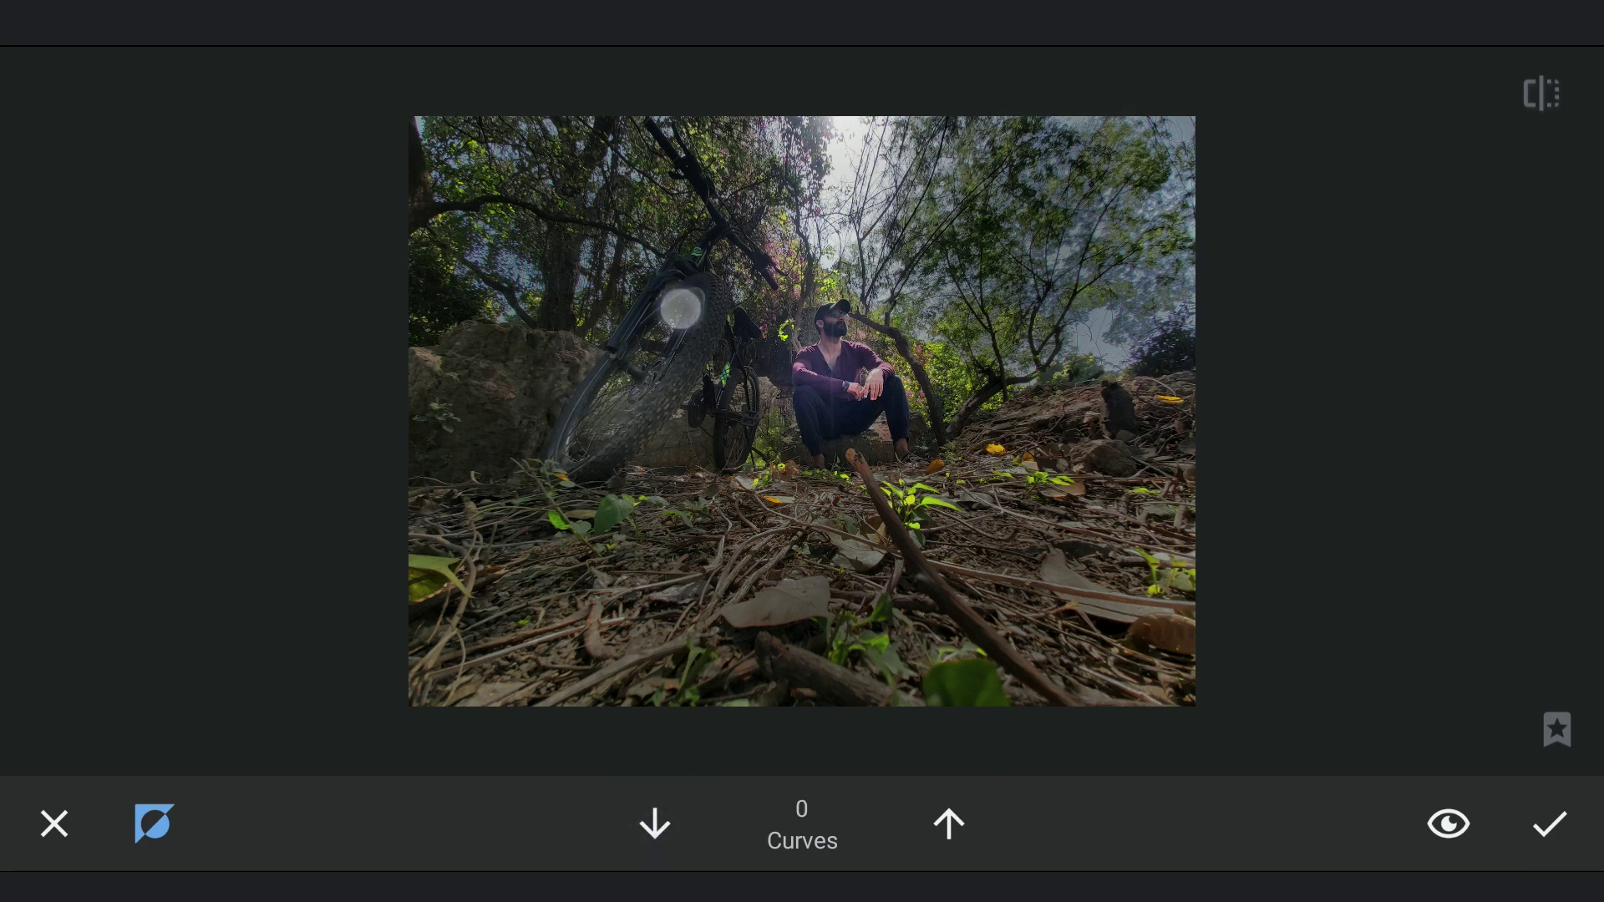
{"action": "left_click", "coordinate": [682, 307]}
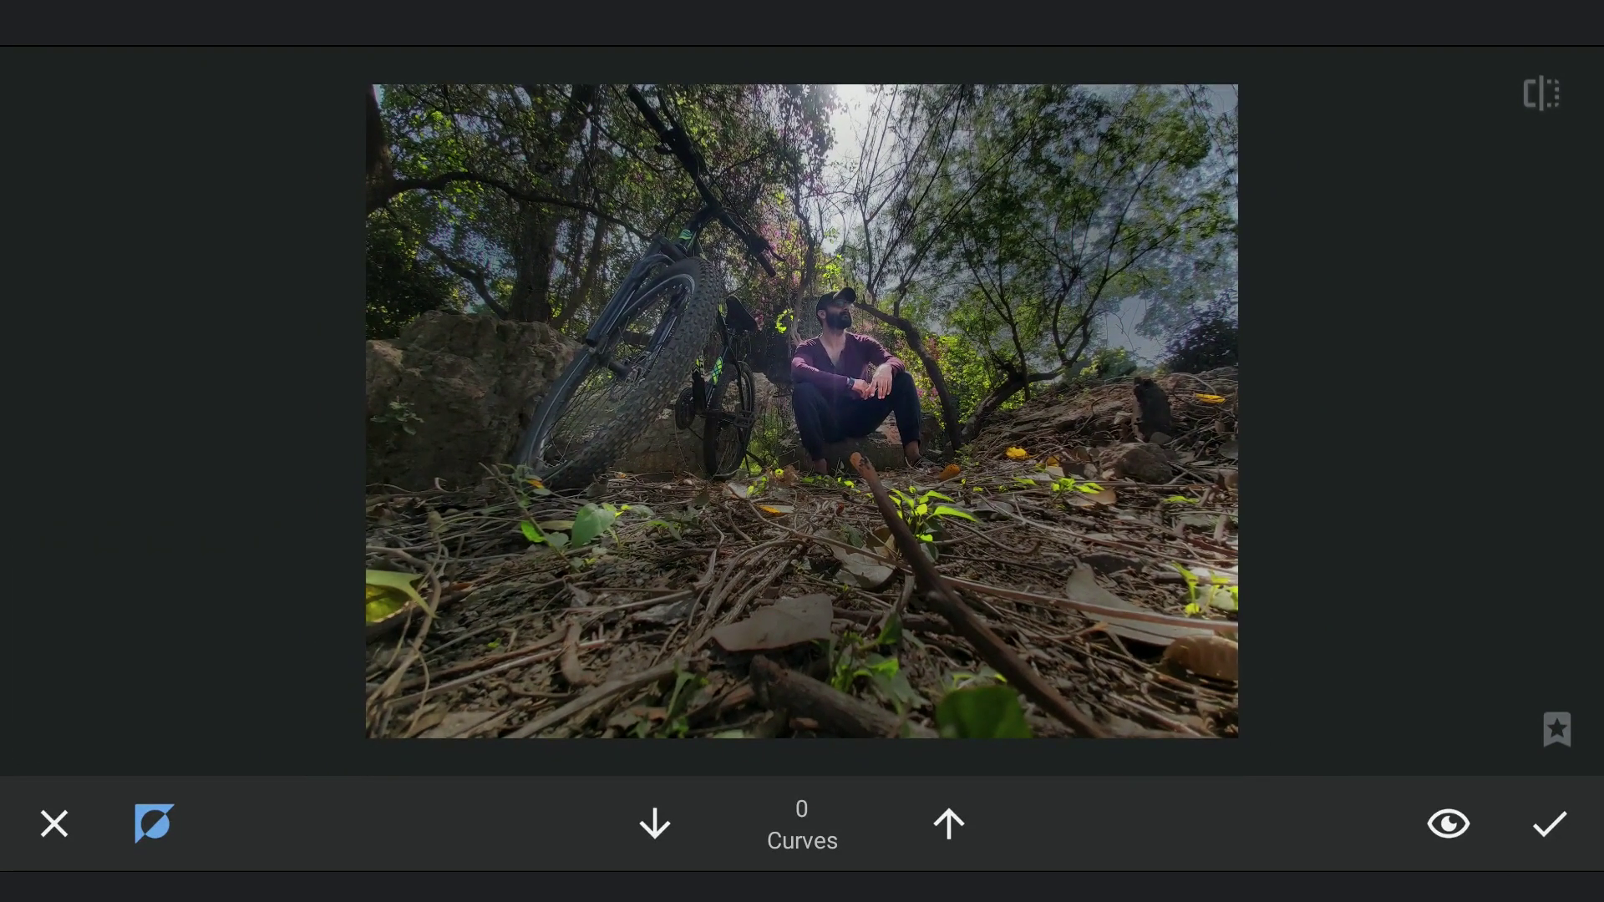
Check the painted mask overlay, compare, and apply the masked Curves edit
{"action": "mouse_move", "coordinate": [996, 710]}
{"action": "left_mouse_down"}
{"action": "mouse_move", "coordinate": [803, 414]}
{"action": "mouse_move", "coordinate": [702, 502]}
{"action": "left_mouse_up"}
{"action": "left_click", "coordinate": [1447, 824]}
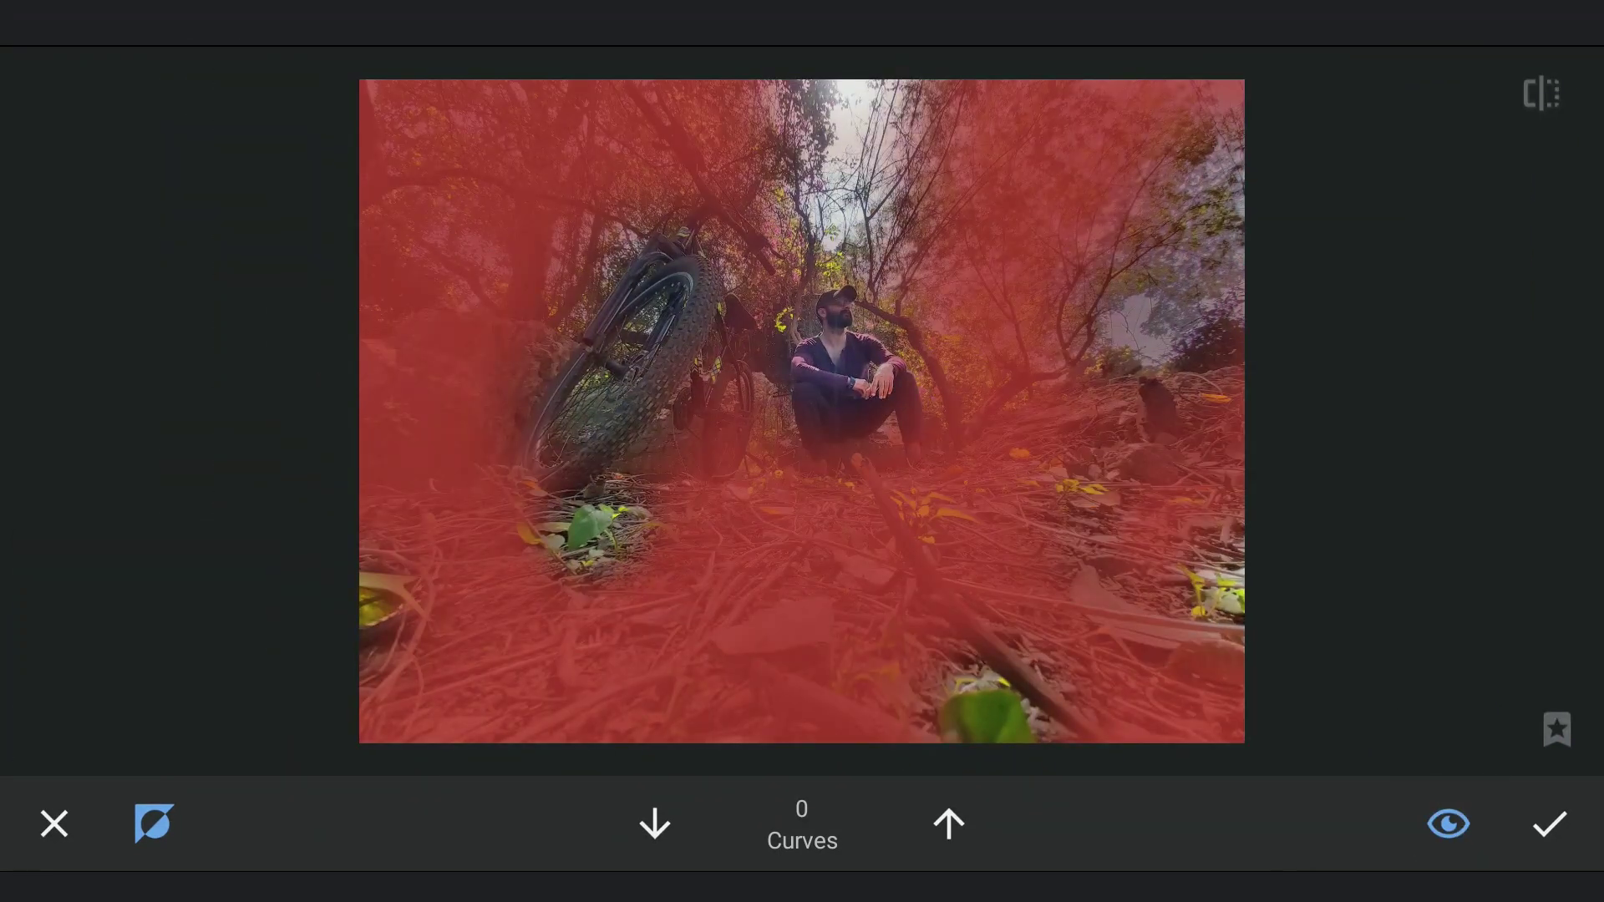
{"action": "left_click", "coordinate": [1447, 824]}
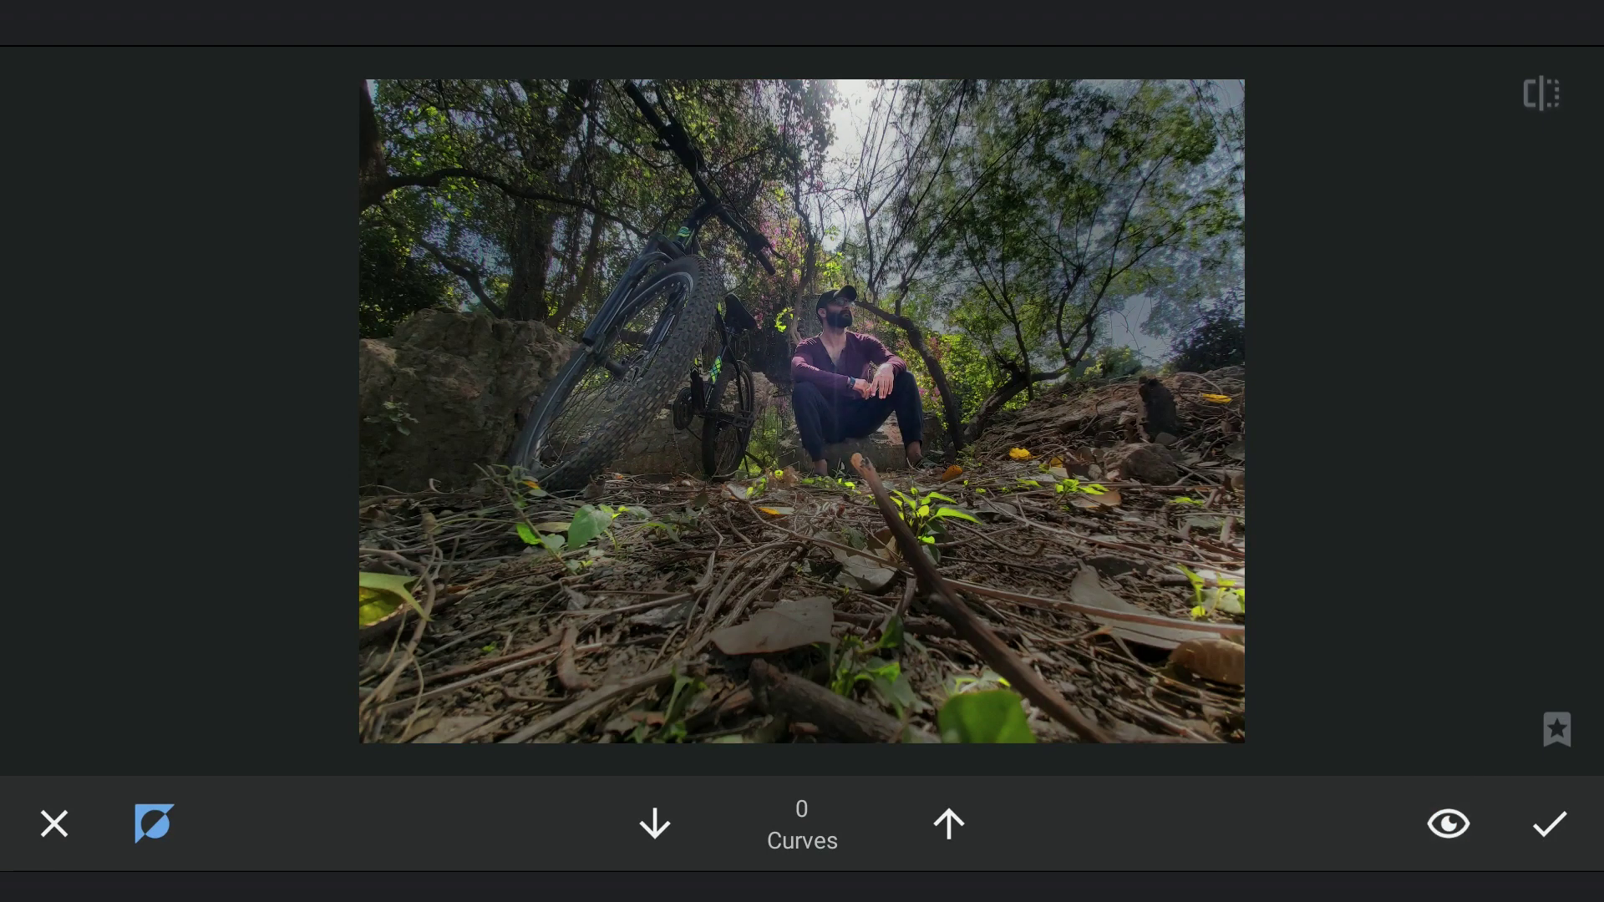
{"action": "left_click", "coordinate": [1447, 823]}
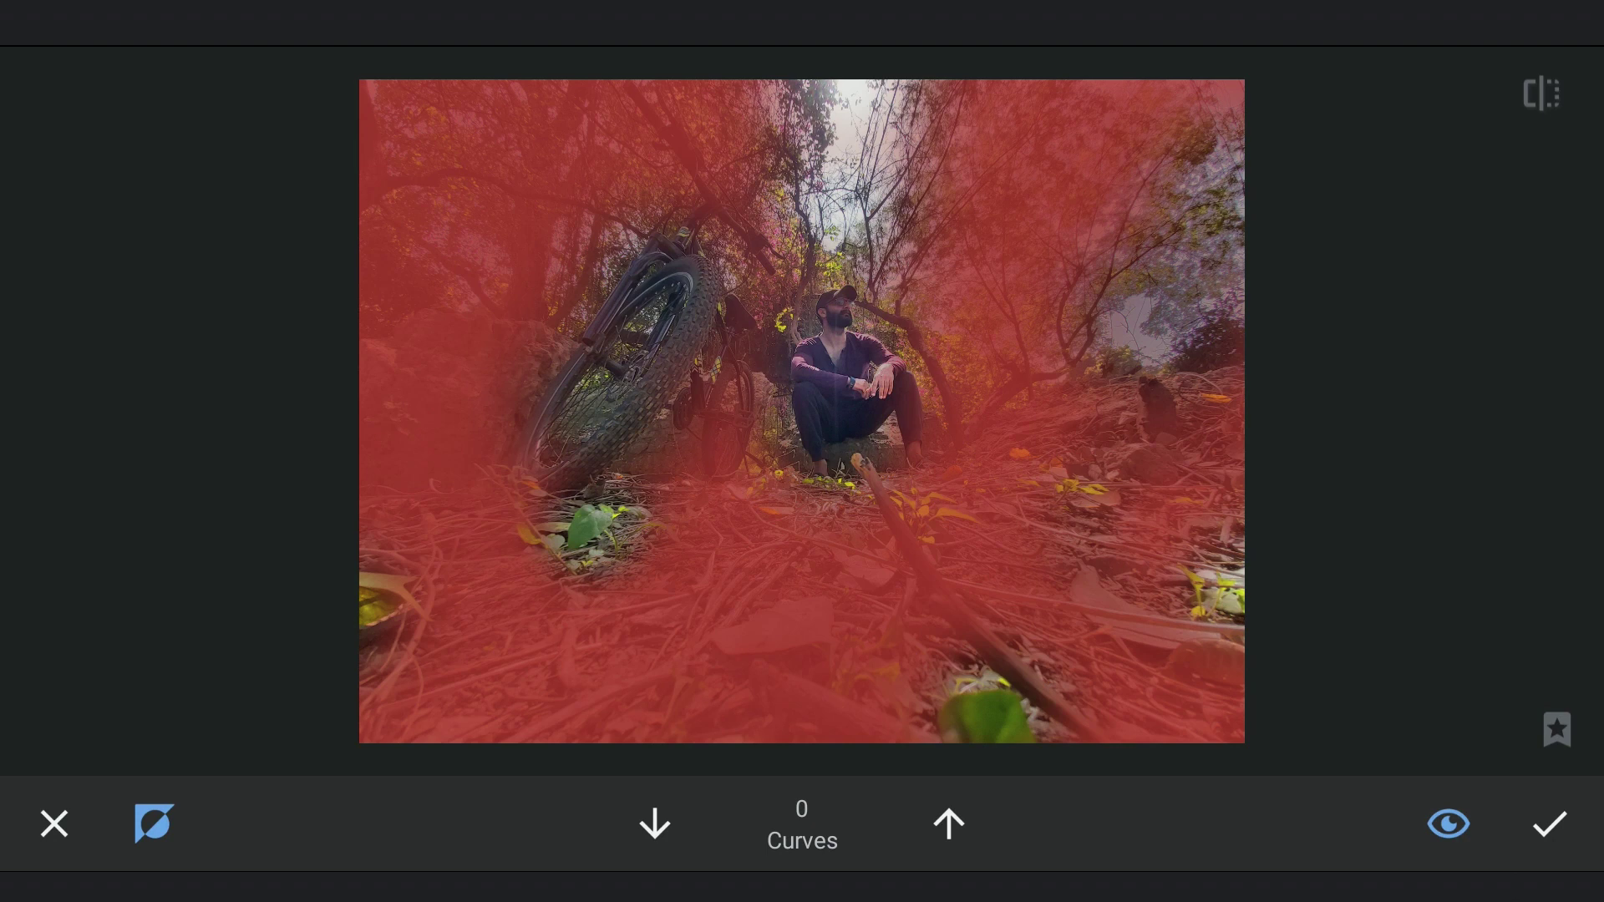
{"action": "left_click", "coordinate": [1447, 824]}
{"action": "left_click", "coordinate": [1541, 94]}
{"action": "left_click", "coordinate": [1550, 824]}
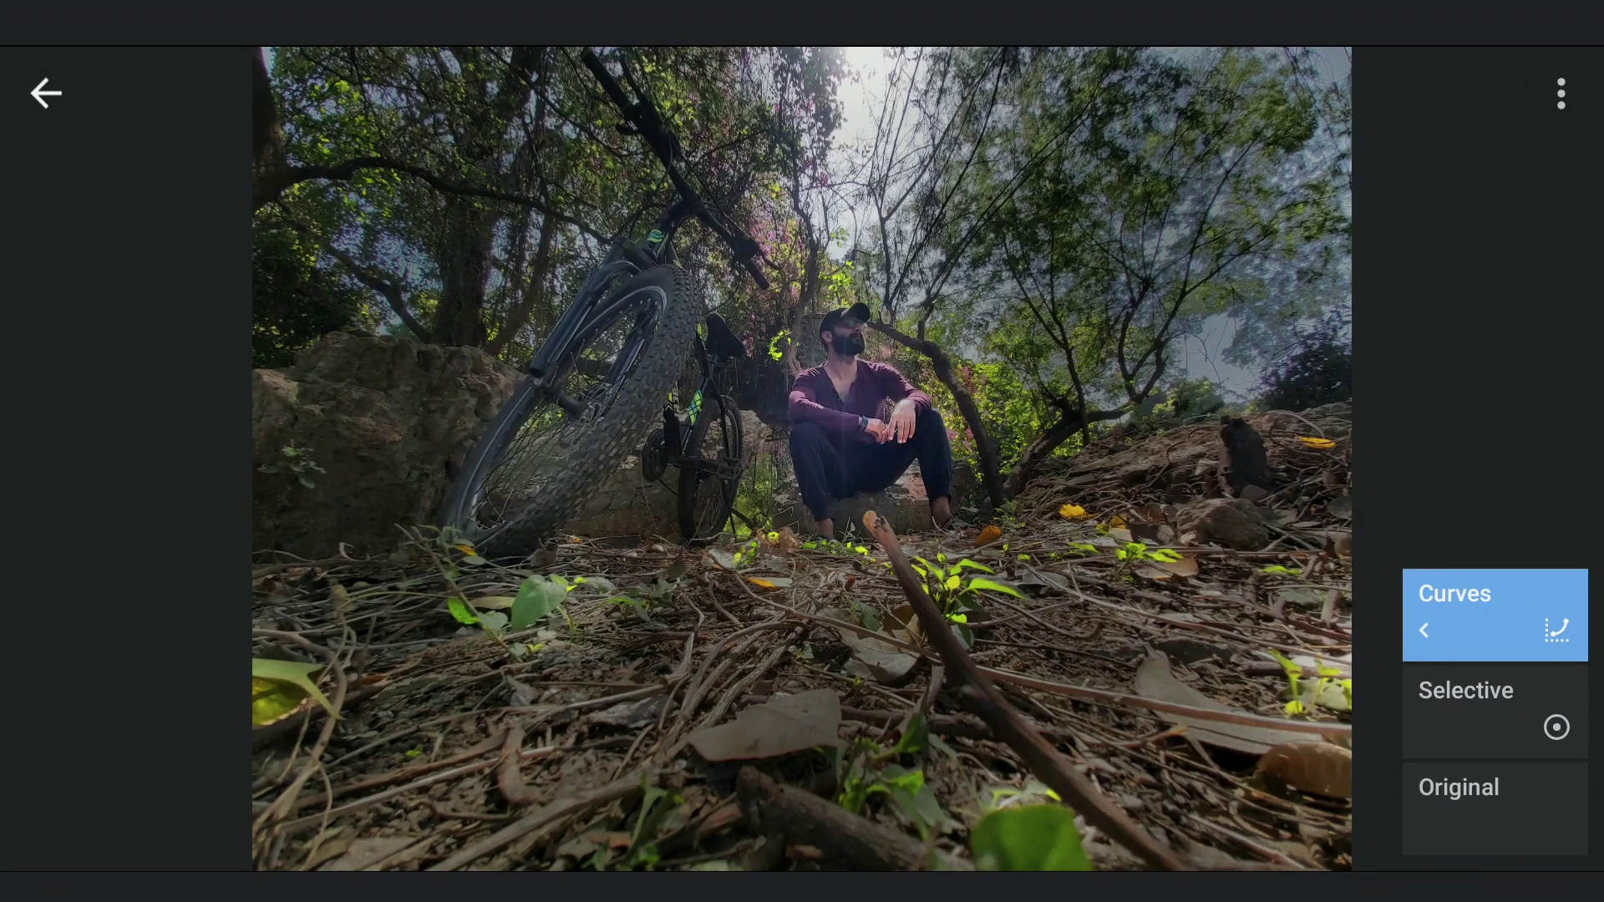
{"action": "left_click", "coordinate": [47, 96]}
Set Tune Image Warmth to +100 and apply it
{"action": "left_click", "coordinate": [1557, 459]}
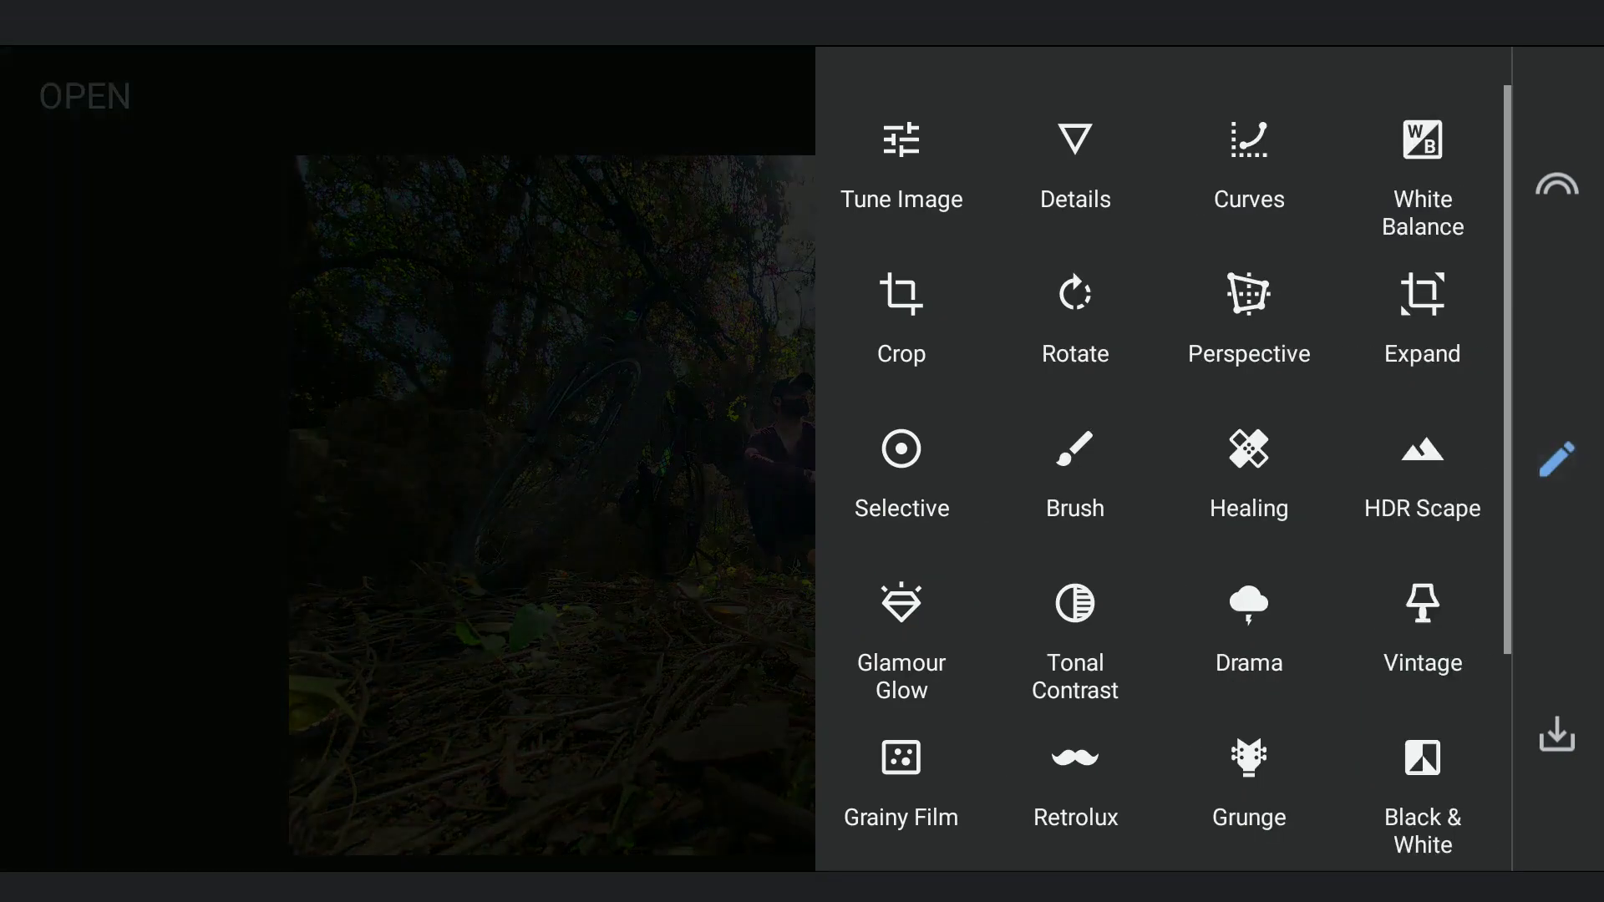
{"action": "left_click", "coordinate": [923, 166]}
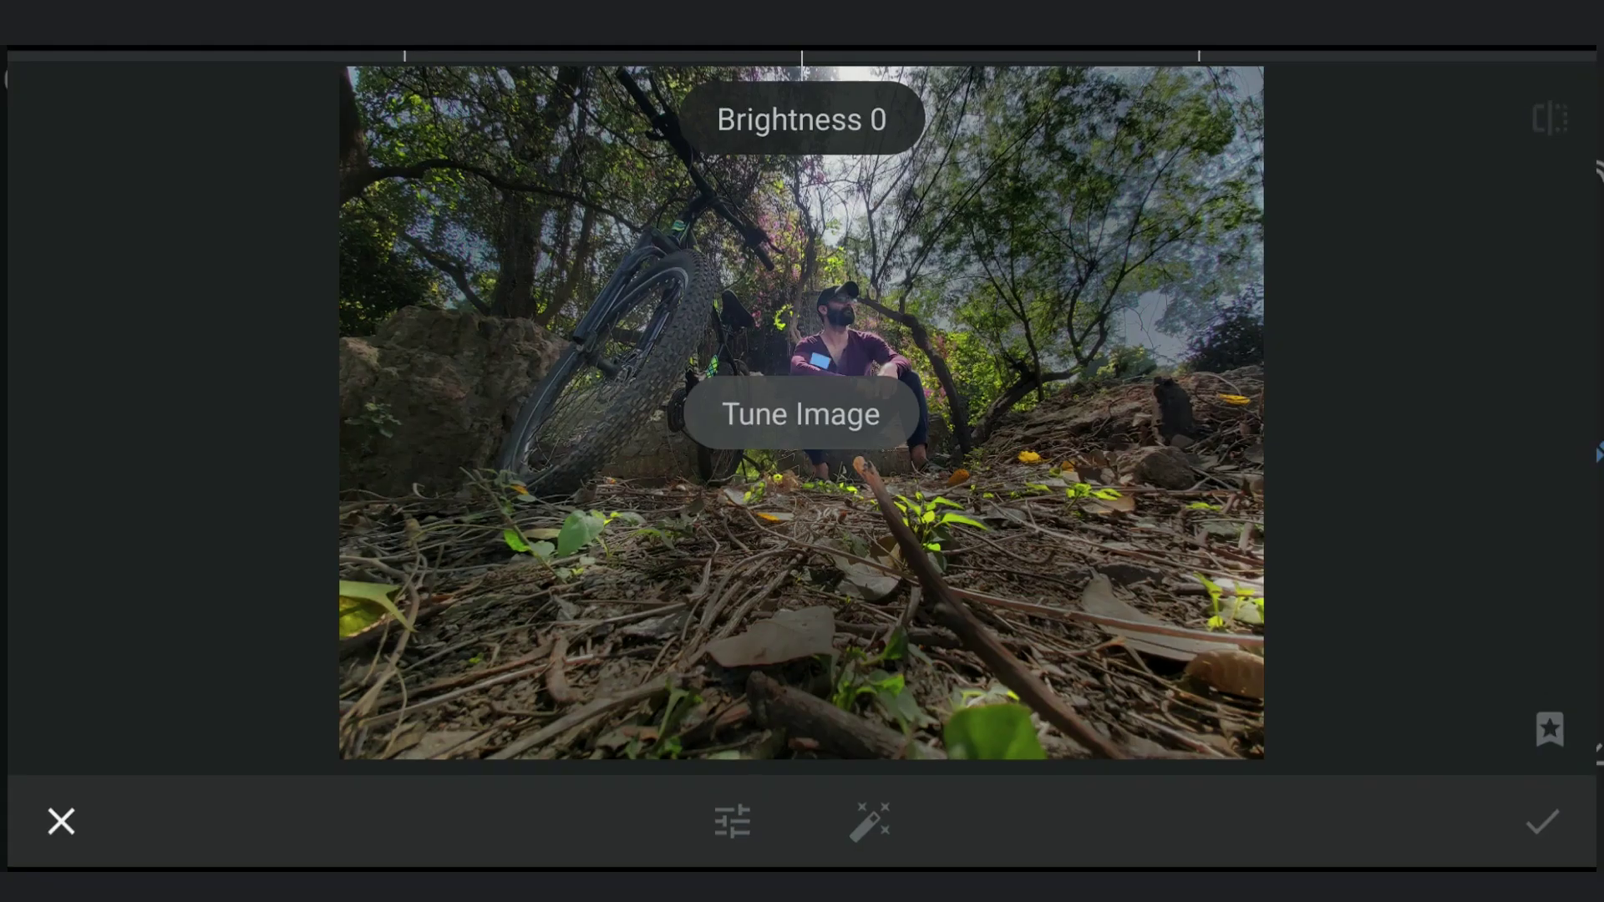
{"action": "left_click_drag", "start_coordinate": [1022, 502], "coordinate": [1006, 674]}
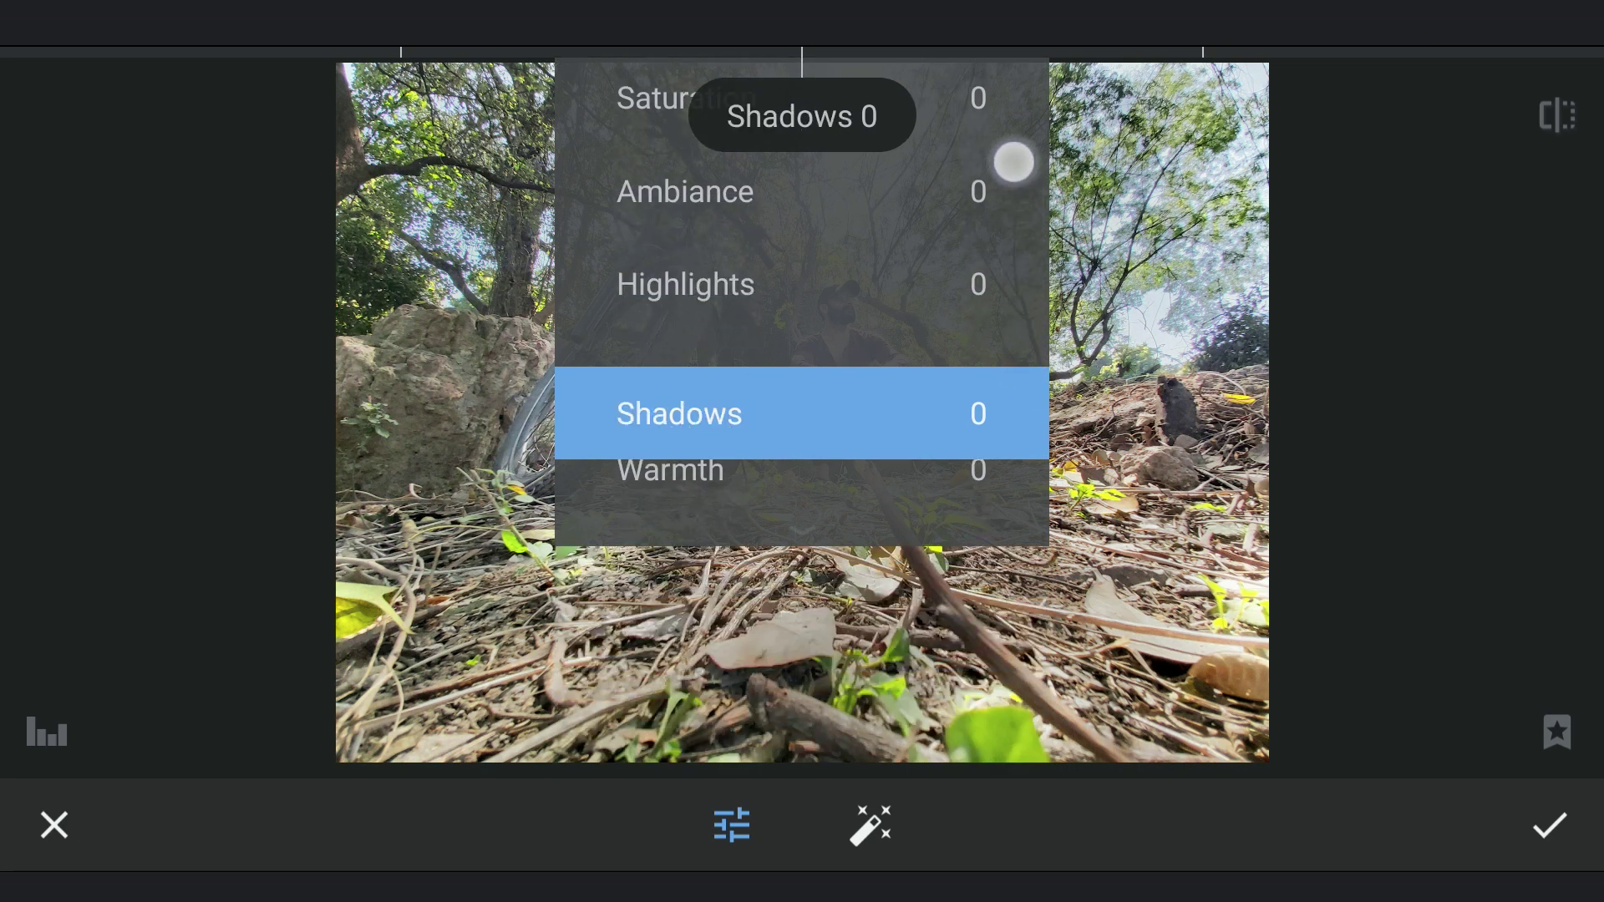
{"action": "left_click_drag", "start_coordinate": [916, 585], "coordinate": [1431, 563]}
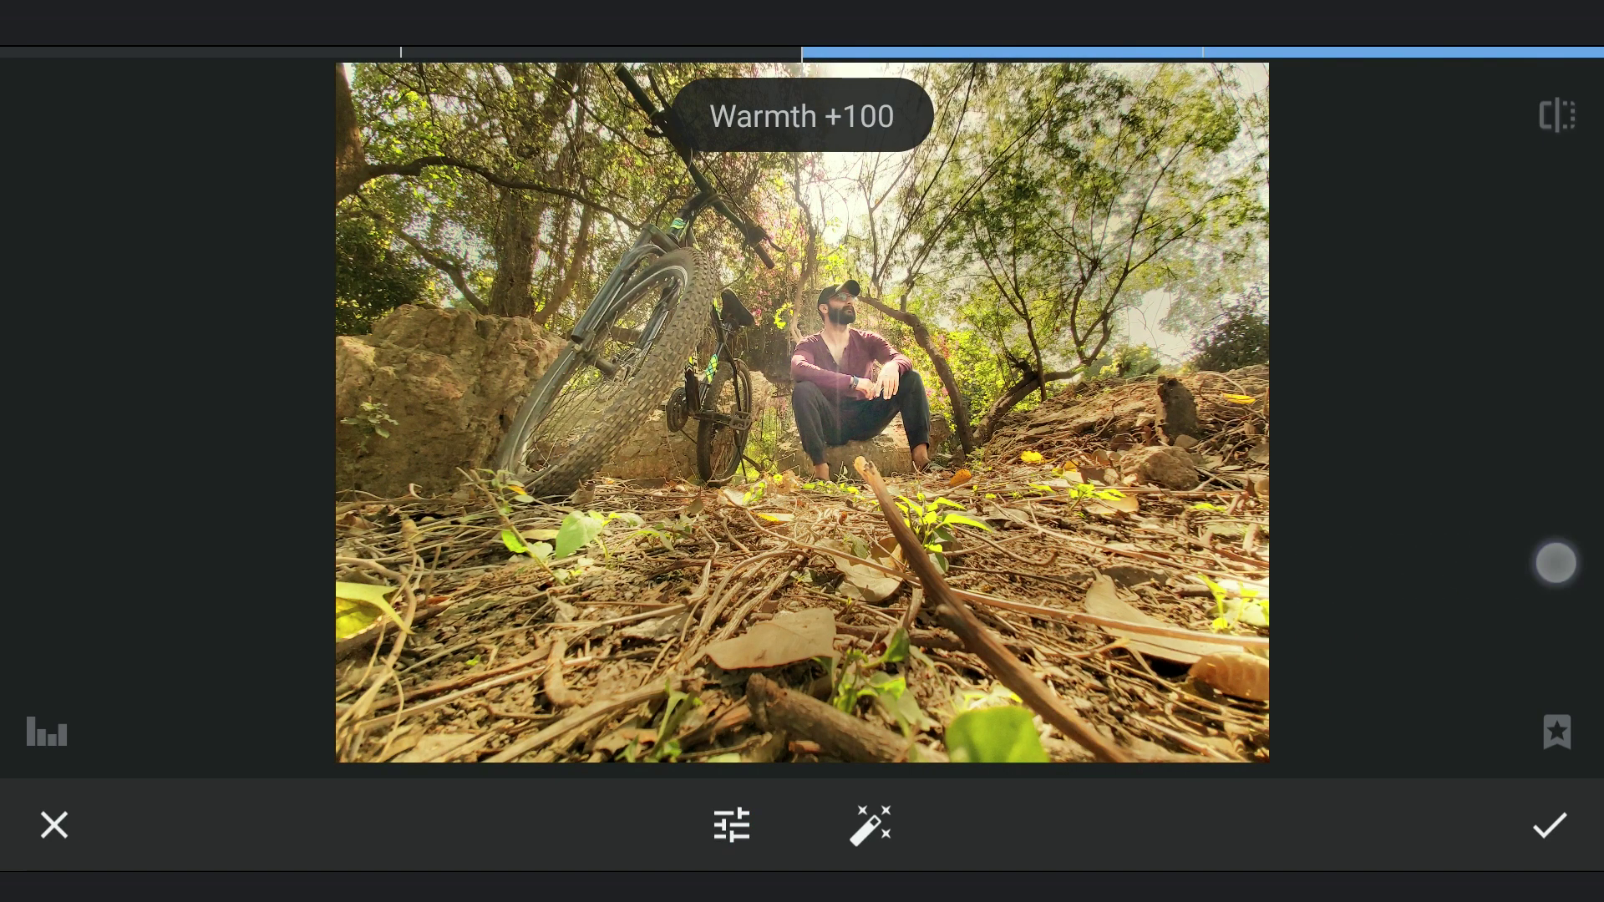
{"action": "left_click", "coordinate": [1558, 828]}
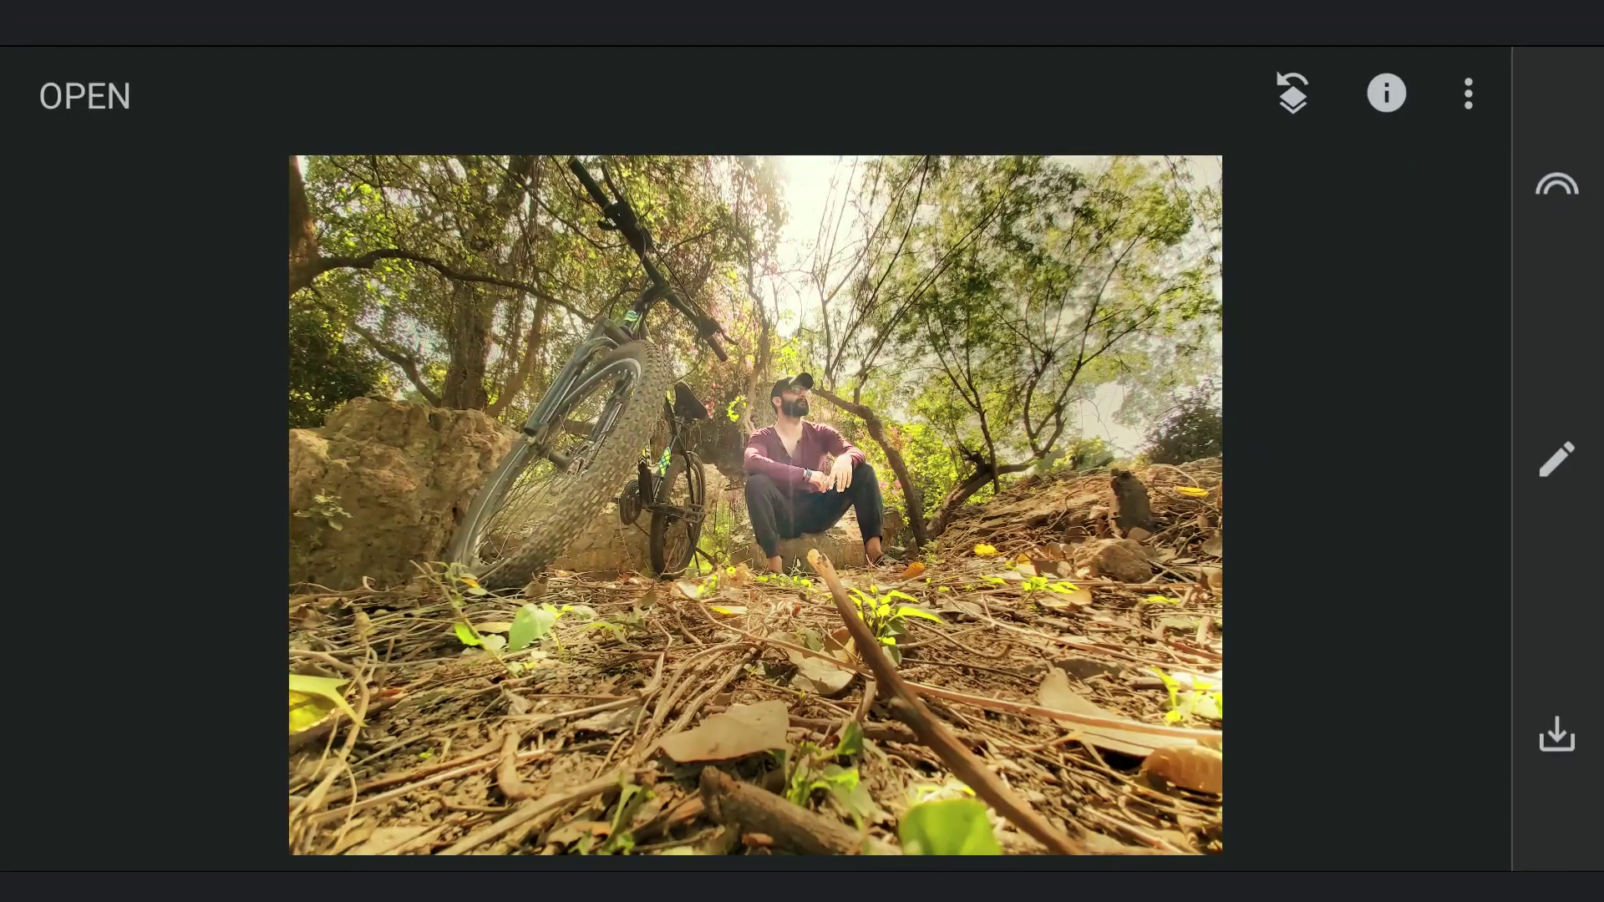
Open a Stacks Brush mask on the Tune Image edit
{"action": "left_click", "coordinate": [1292, 93]}
{"action": "left_click", "coordinate": [223, 685]}
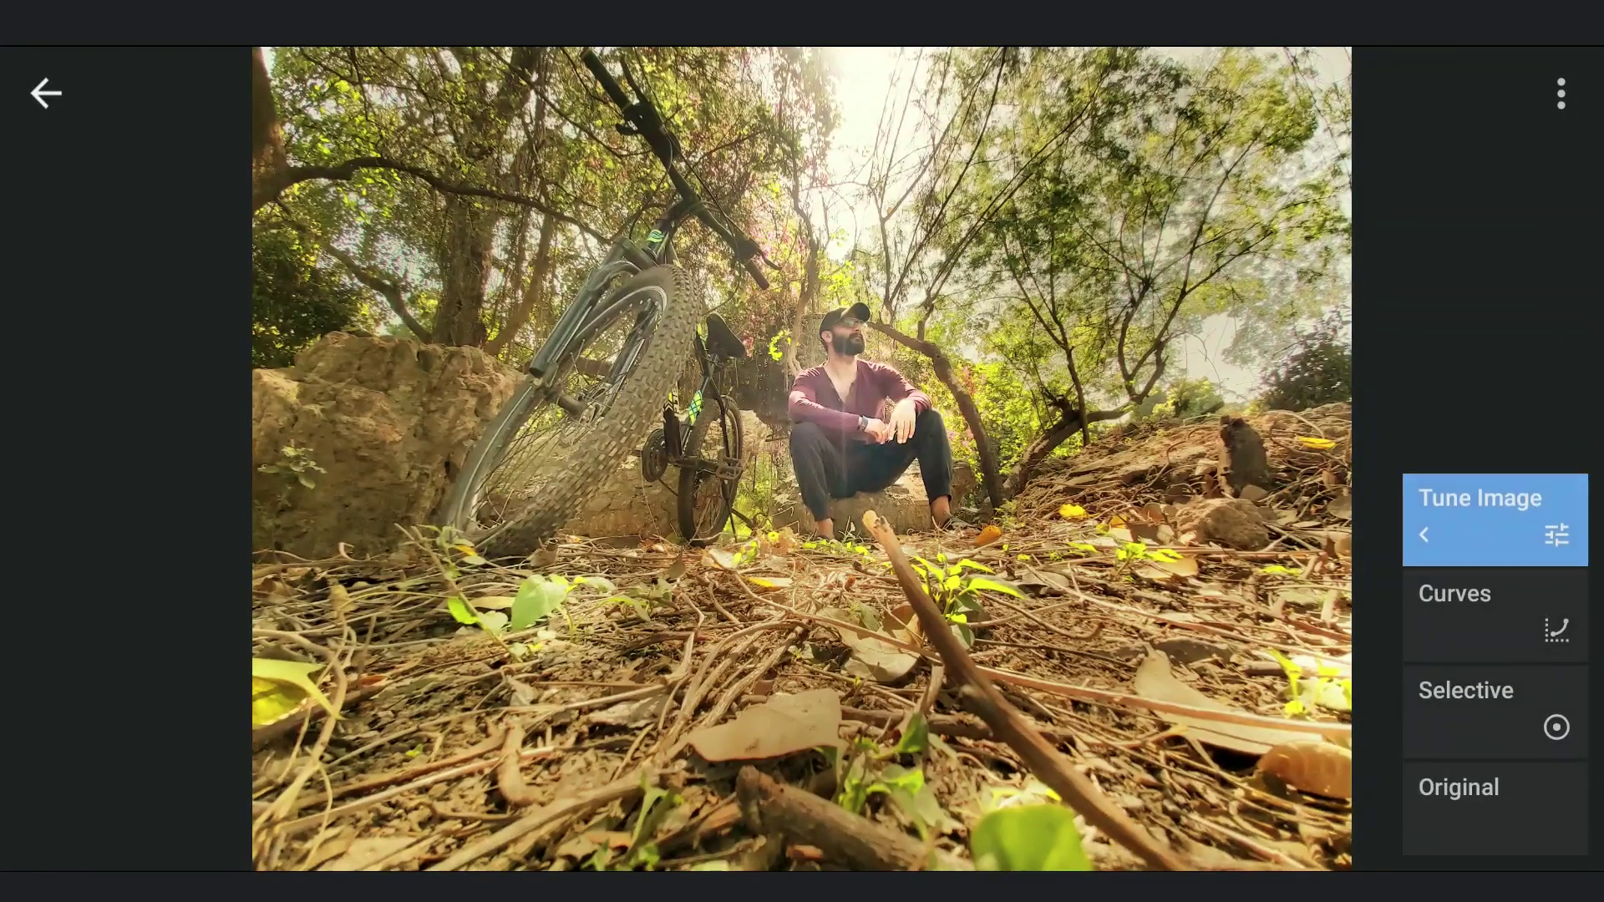
{"action": "left_click", "coordinate": [1494, 517]}
{"action": "left_click", "coordinate": [1254, 517]}
Paint the Tune Image effect onto the upper-right sky at strengths 100, 75 and 25
{"action": "left_click", "coordinate": [950, 822]}
{"action": "mouse_move", "coordinate": [1343, 382]}
{"action": "left_mouse_down"}
{"action": "mouse_move", "coordinate": [1285, 420]}
{"action": "mouse_move", "coordinate": [1263, 383]}
{"action": "mouse_move", "coordinate": [1213, 364]}
{"action": "left_mouse_up"}
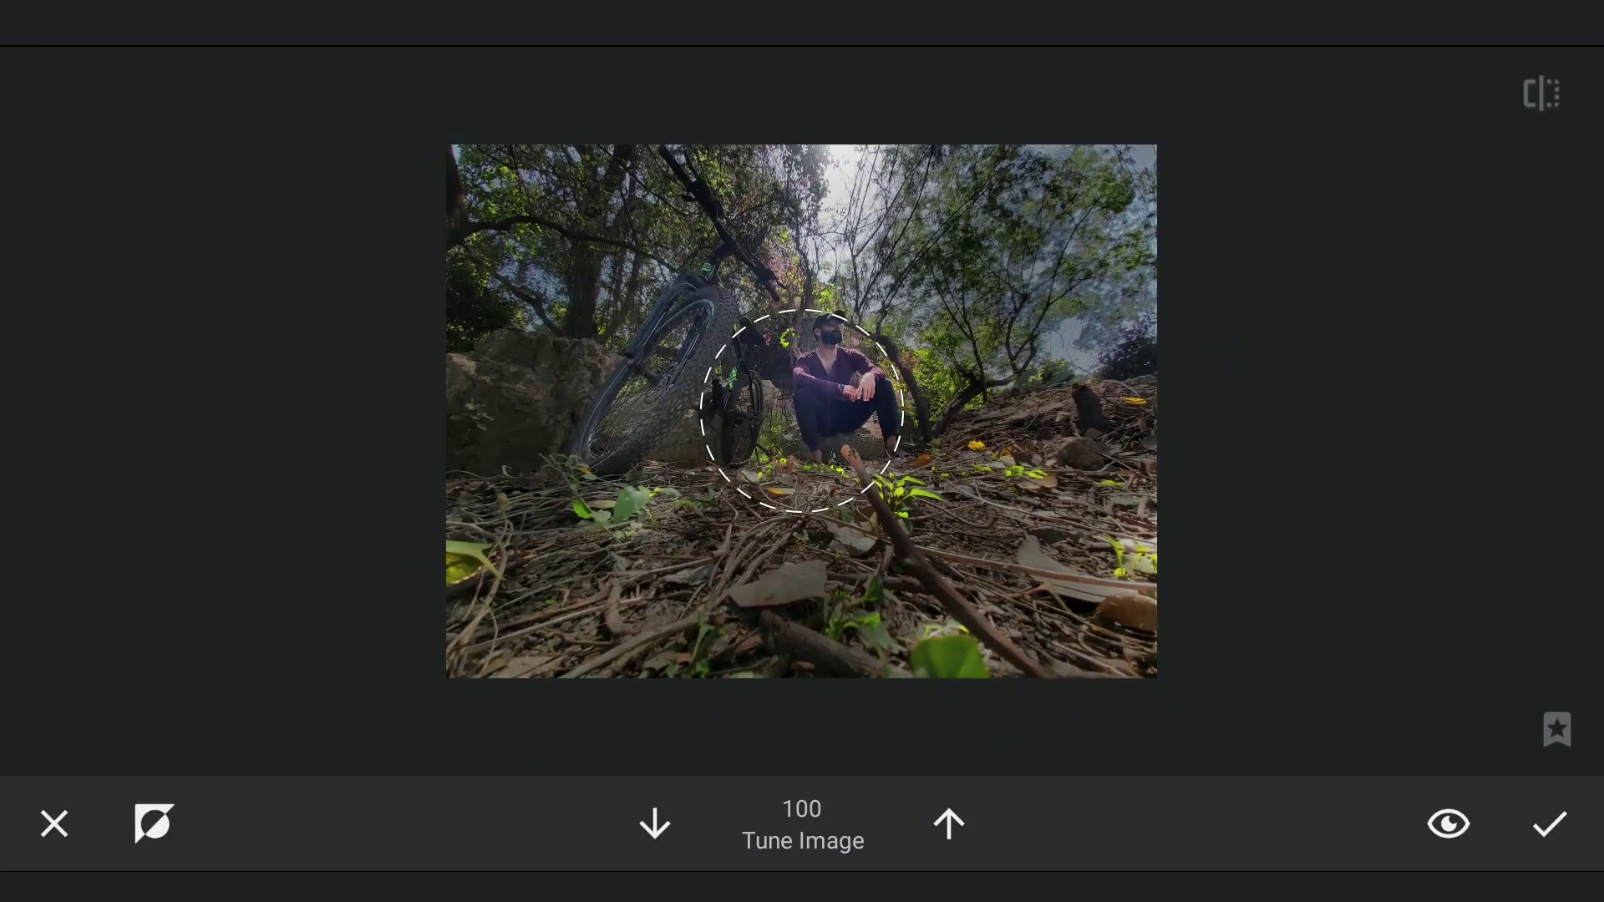
{"action": "left_click", "coordinate": [654, 823]}
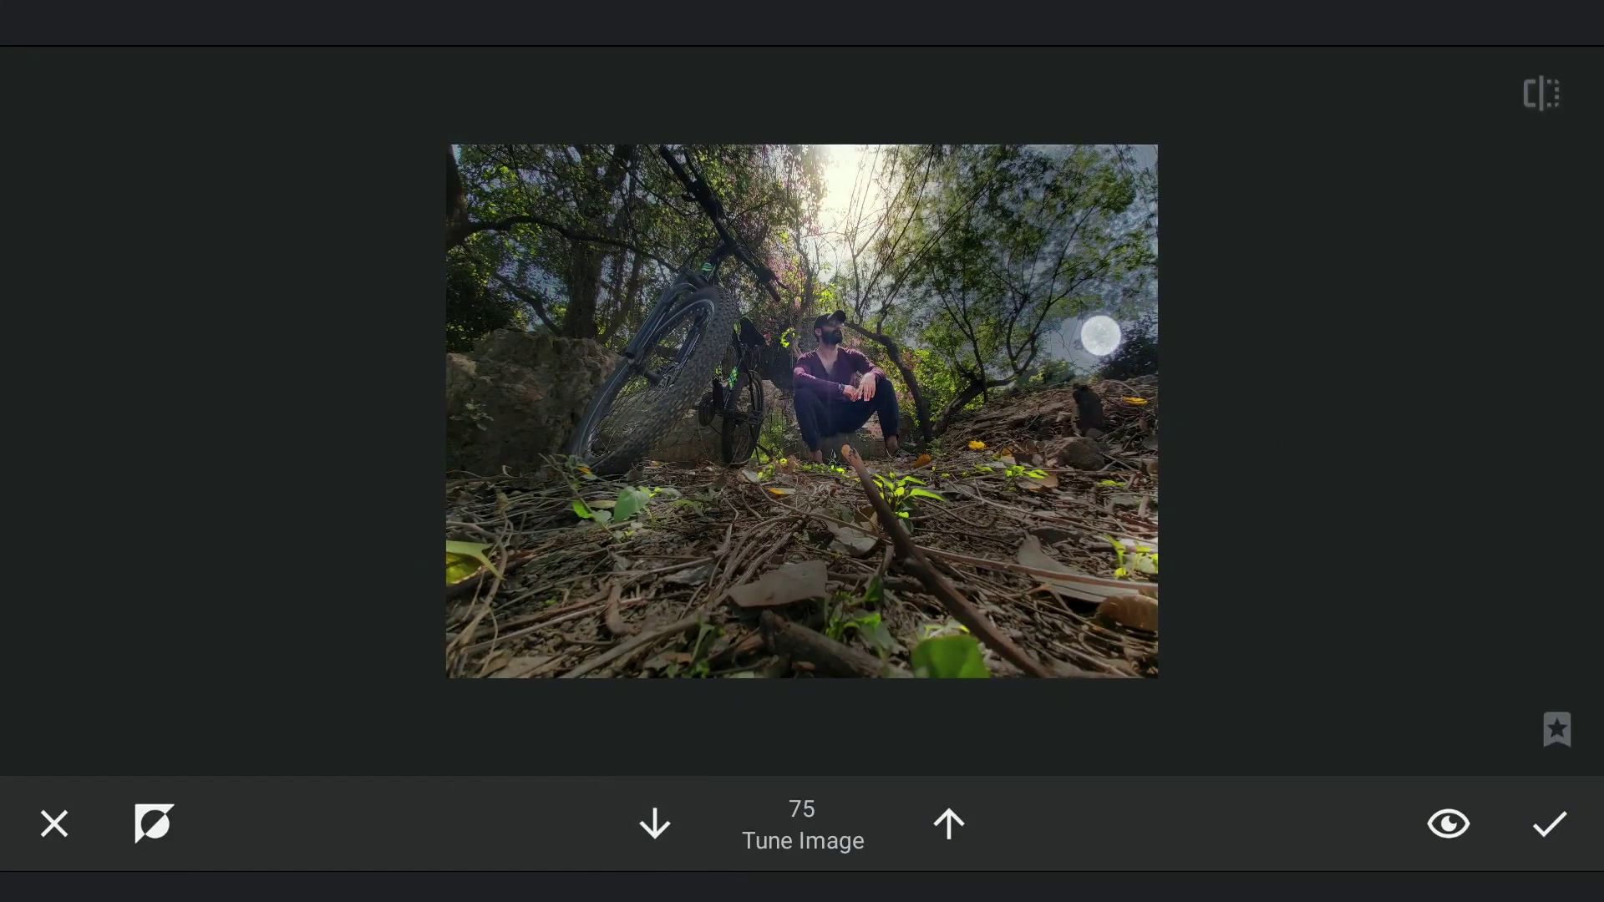
{"action": "left_click", "coordinate": [1102, 335]}
{"action": "left_click_drag", "start_coordinate": [1166, 214], "coordinate": [1103, 250]}
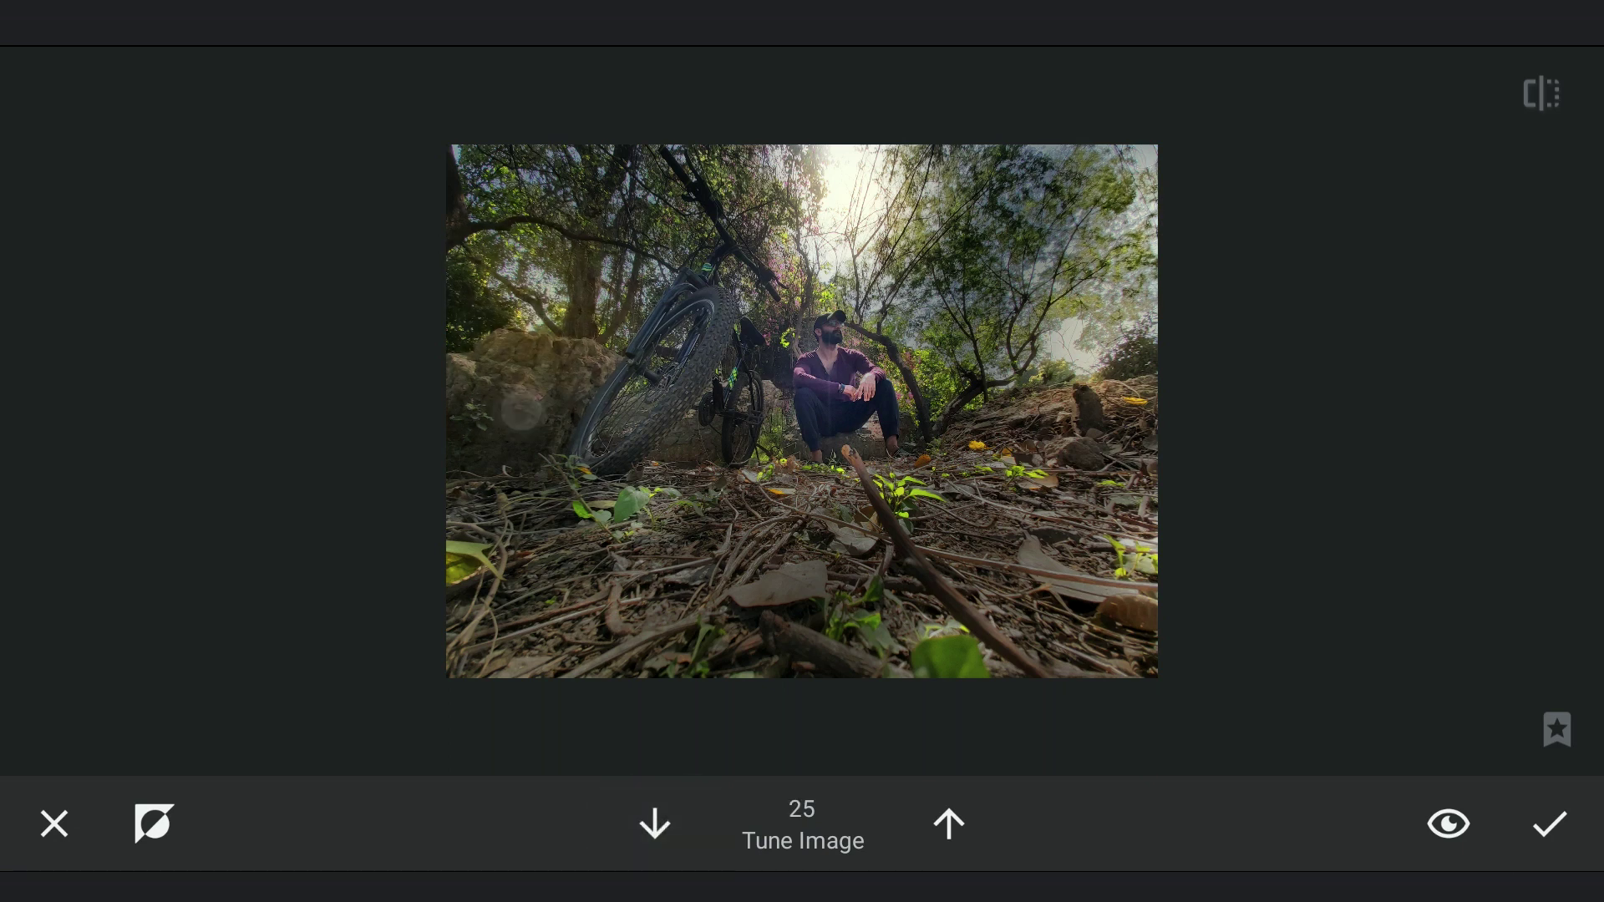
{"action": "left_click", "coordinate": [654, 823]}
{"action": "left_click", "coordinate": [950, 824]}
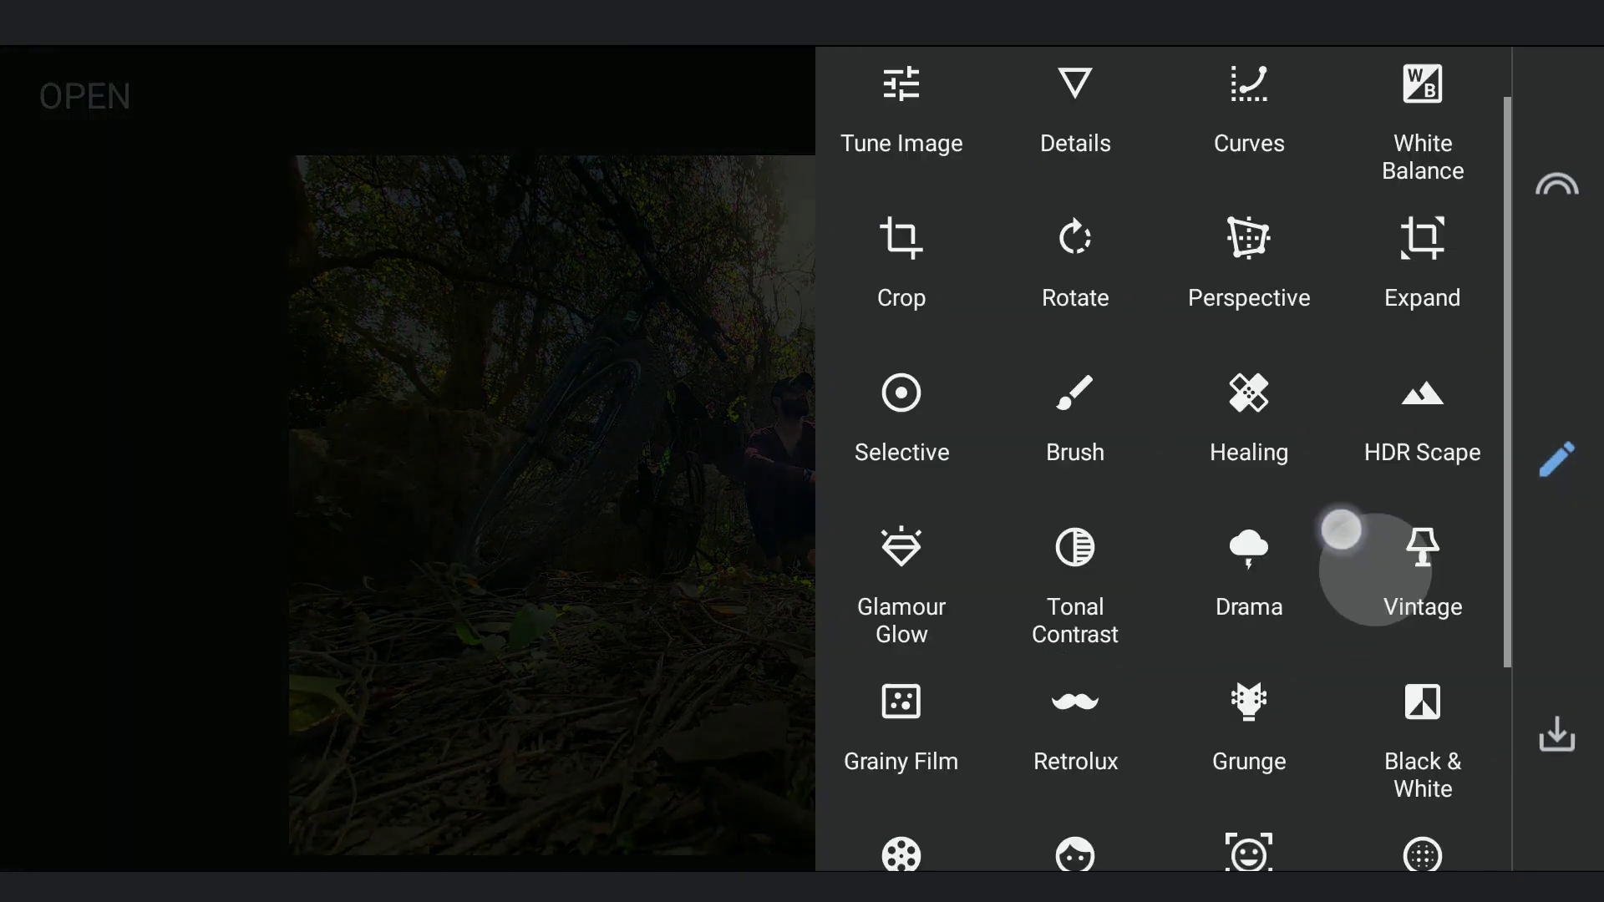
{"action": "left_click_drag", "start_coordinate": [1341, 551], "coordinate": [1338, 226]}
Apply Vintage style 12 with style strength +20 and vignette strength +30
{"action": "left_click", "coordinate": [1452, 291]}
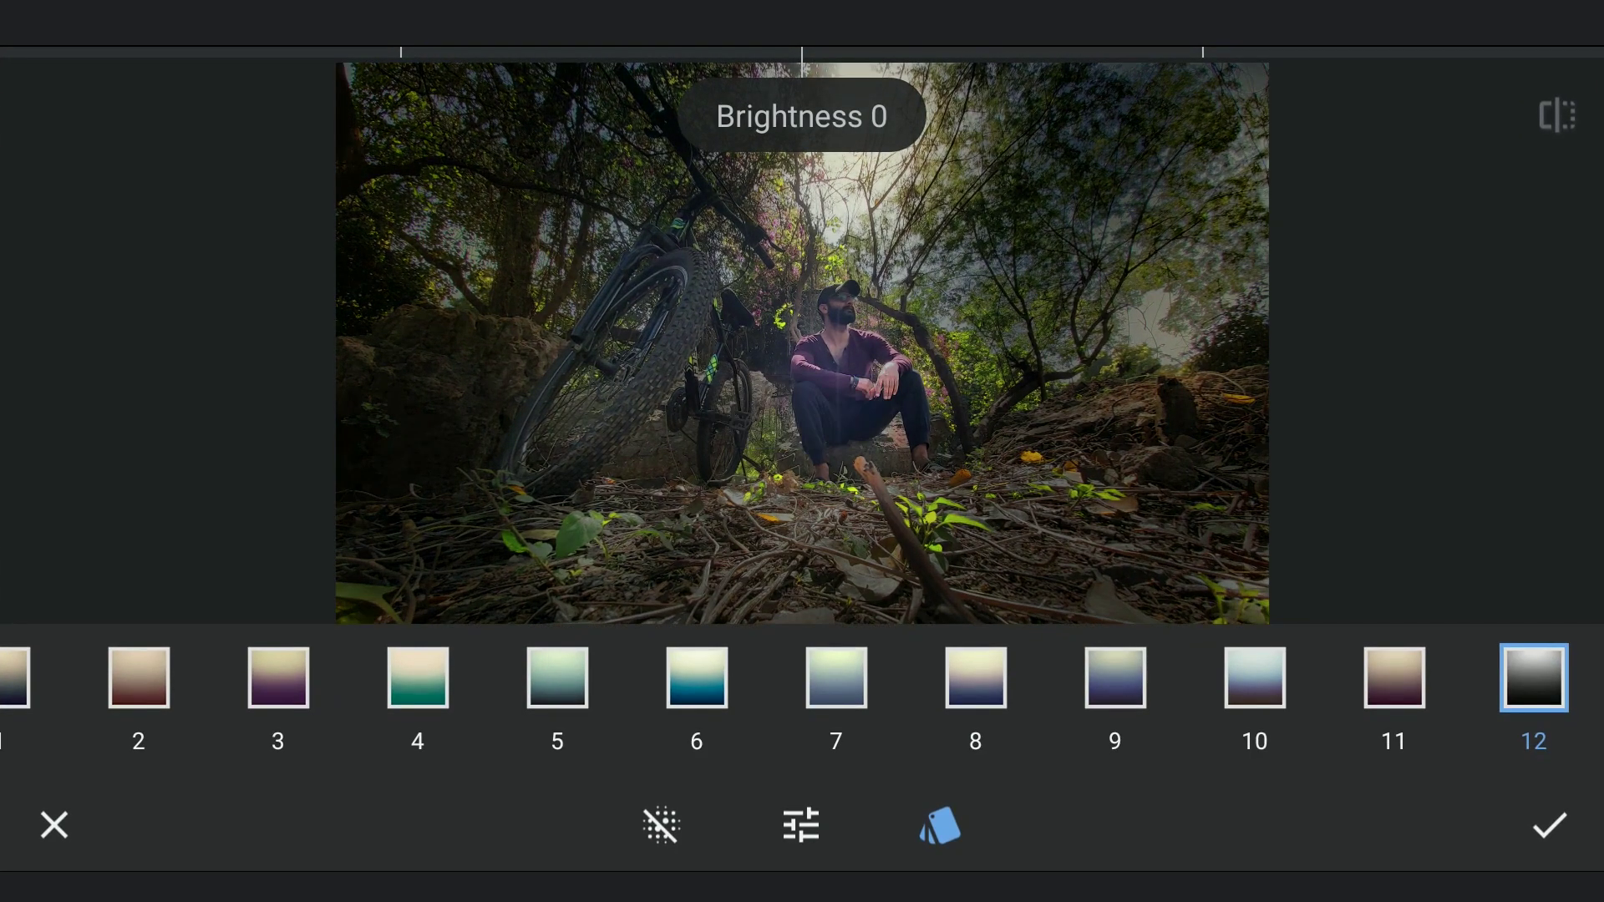
{"action": "left_click", "coordinate": [1395, 678]}
{"action": "left_click", "coordinate": [1532, 676]}
{"action": "left_click", "coordinate": [800, 824]}
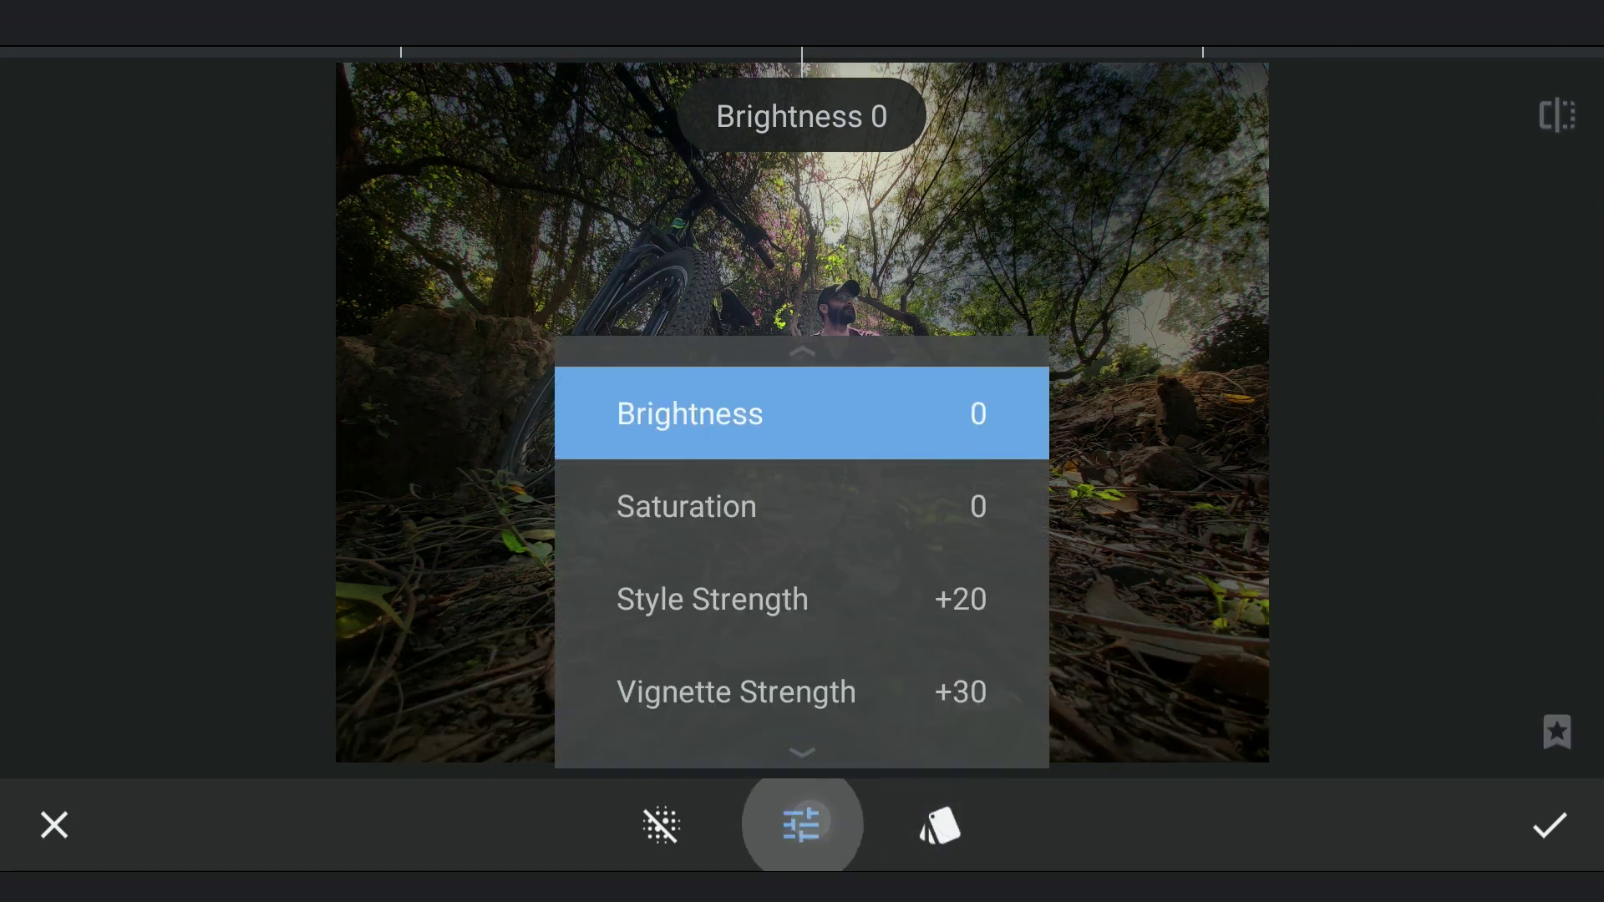
{"action": "left_click", "coordinate": [801, 824]}
{"action": "left_click", "coordinate": [1551, 825]}
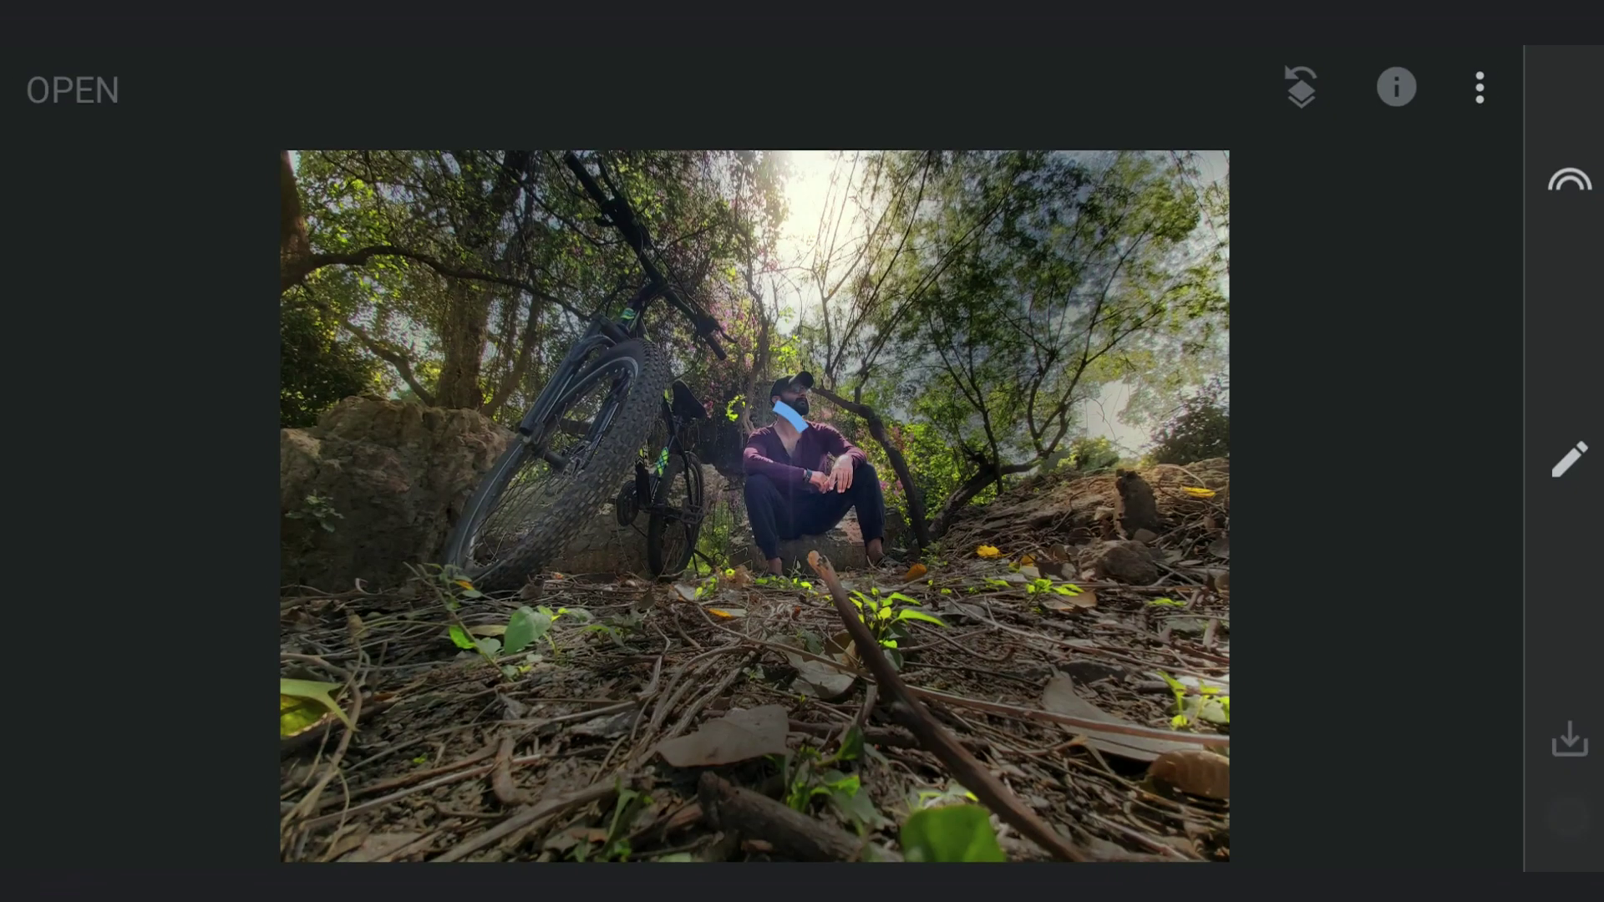
{"action": "left_click", "coordinate": [1272, 90]}
Brush the Vintage edit onto chosen areas at strength 75 and keep the mask
{"action": "left_click", "coordinate": [353, 679]}
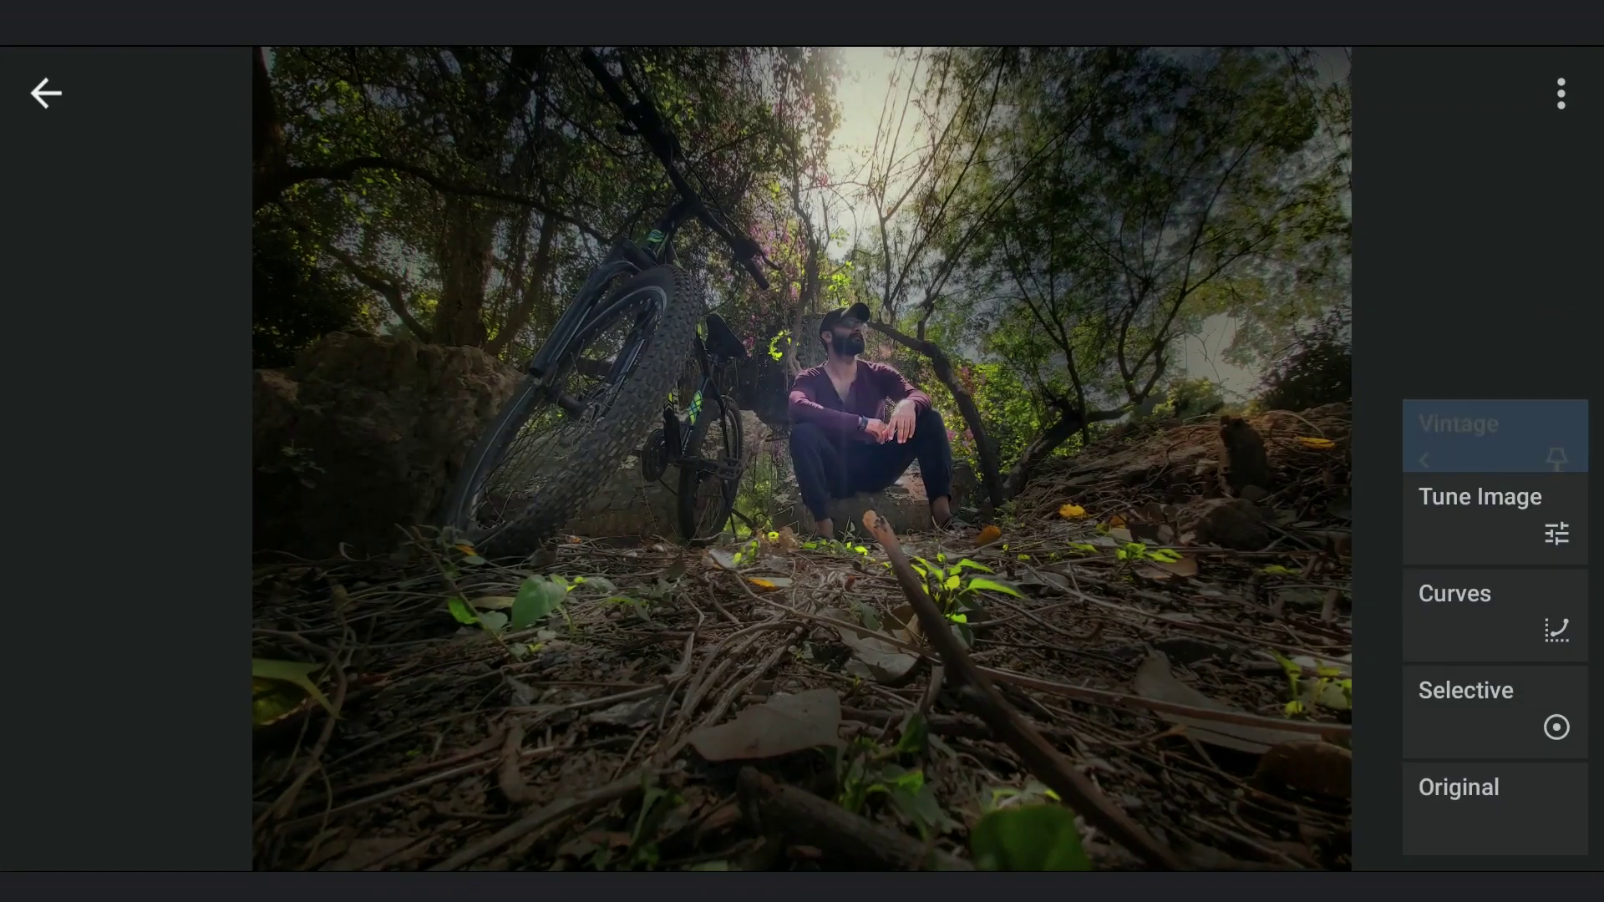
{"action": "left_click", "coordinate": [1494, 420]}
{"action": "left_click", "coordinate": [1263, 424]}
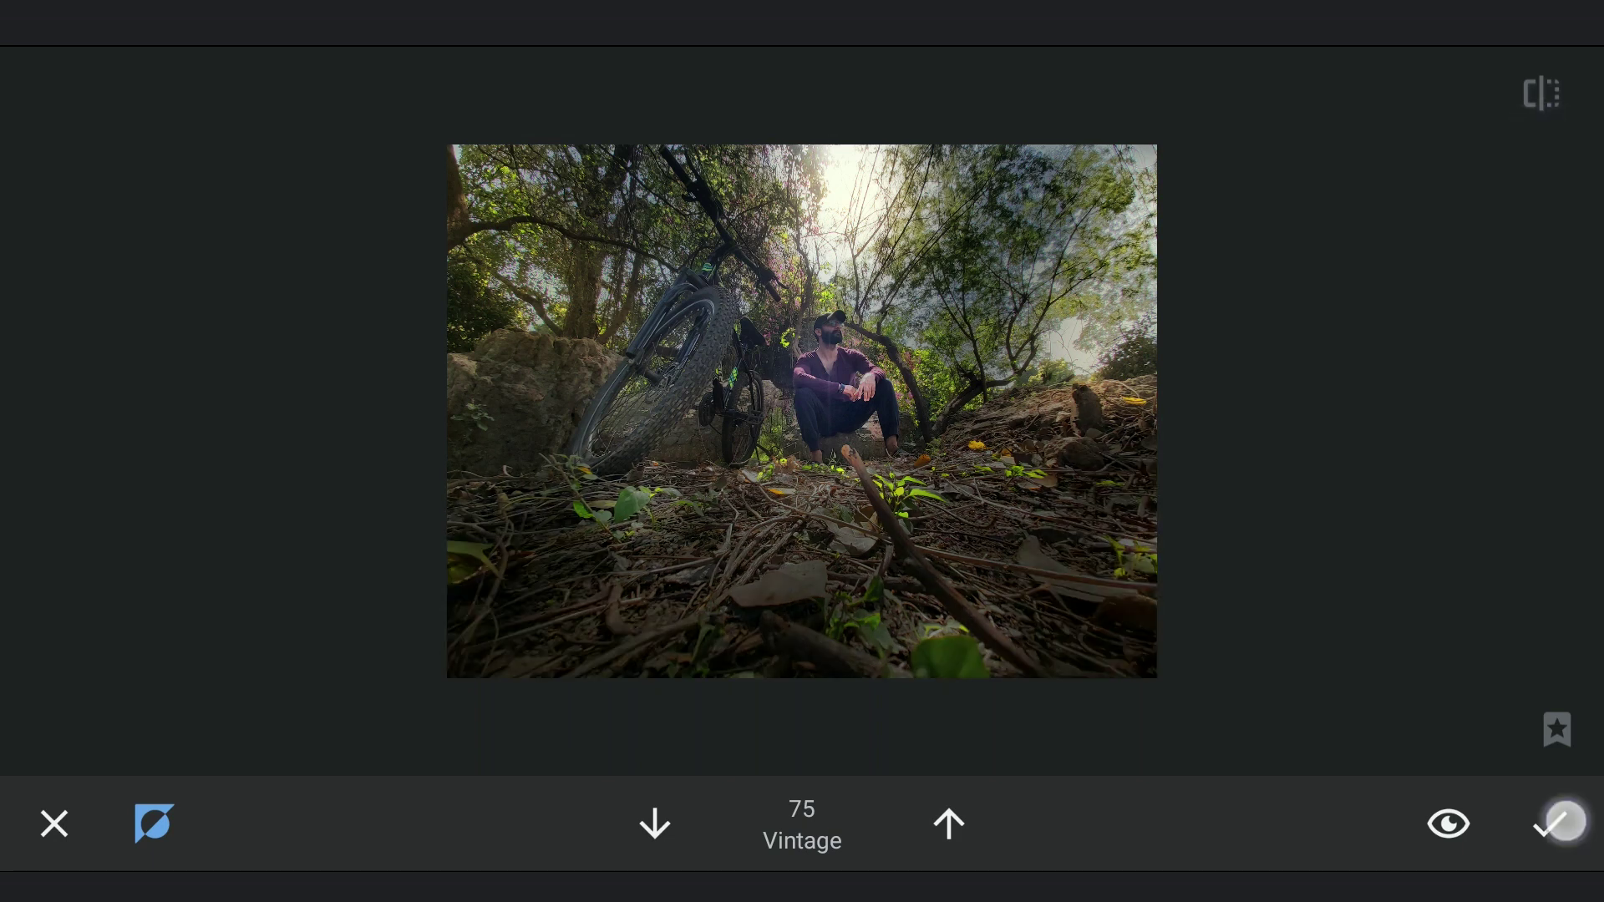
{"action": "left_click", "coordinate": [1561, 822]}
{"action": "left_click", "coordinate": [45, 93]}
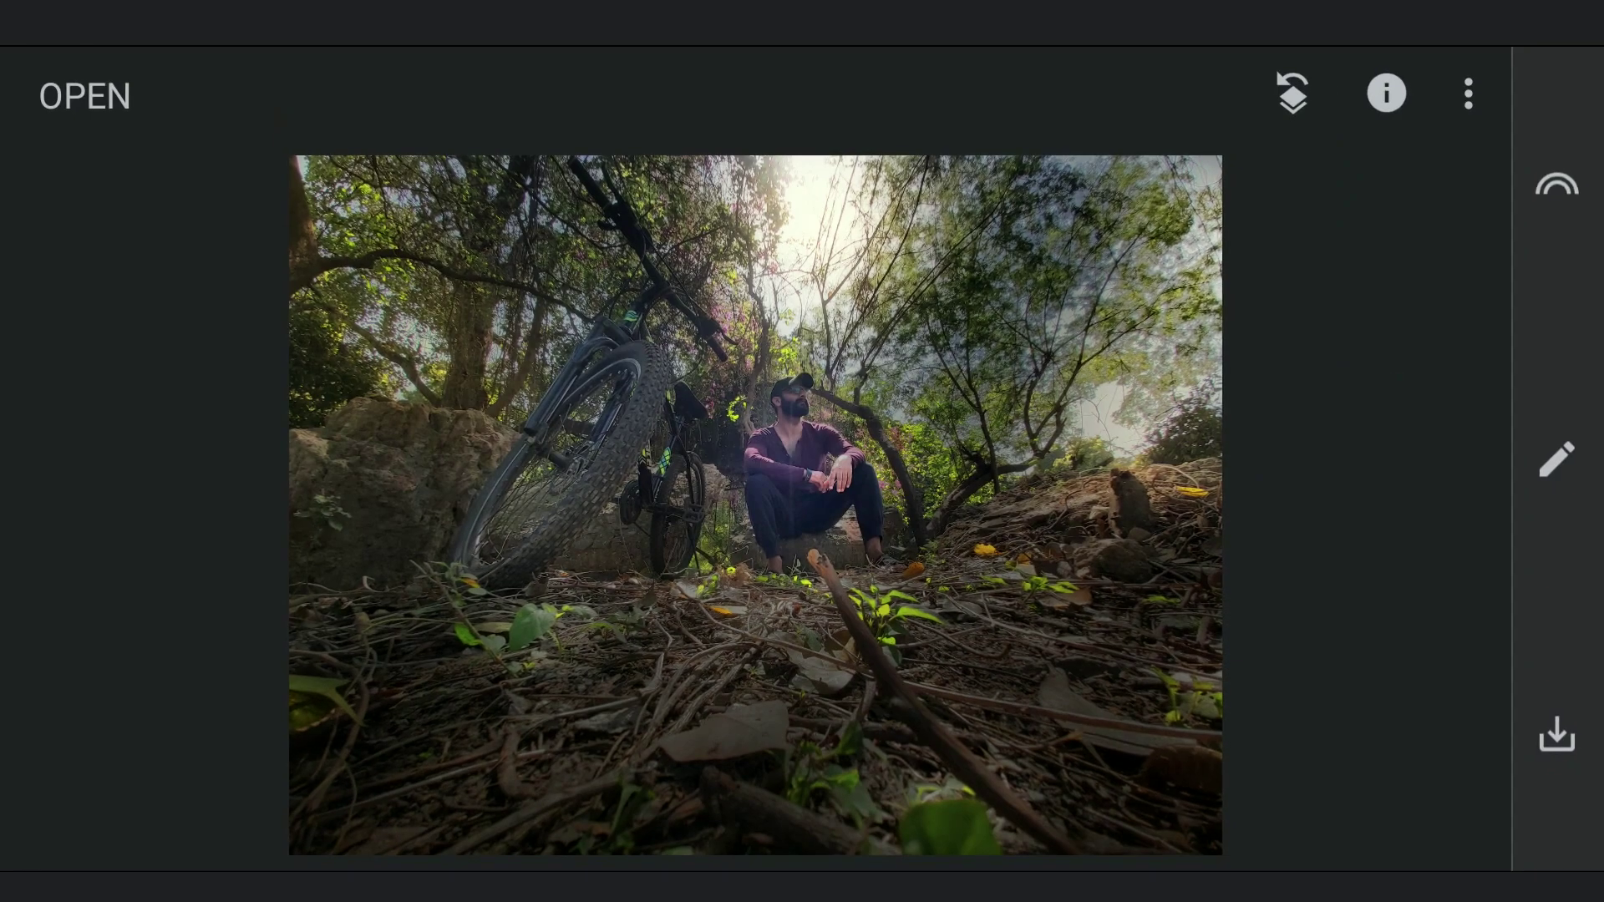
Add a Details sharpening edit and bring up the edit history options
{"action": "left_click", "coordinate": [1557, 459]}
{"action": "scroll", "coordinate": [1165, 452], "scroll_direction": "up", "scroll_amount": 5}
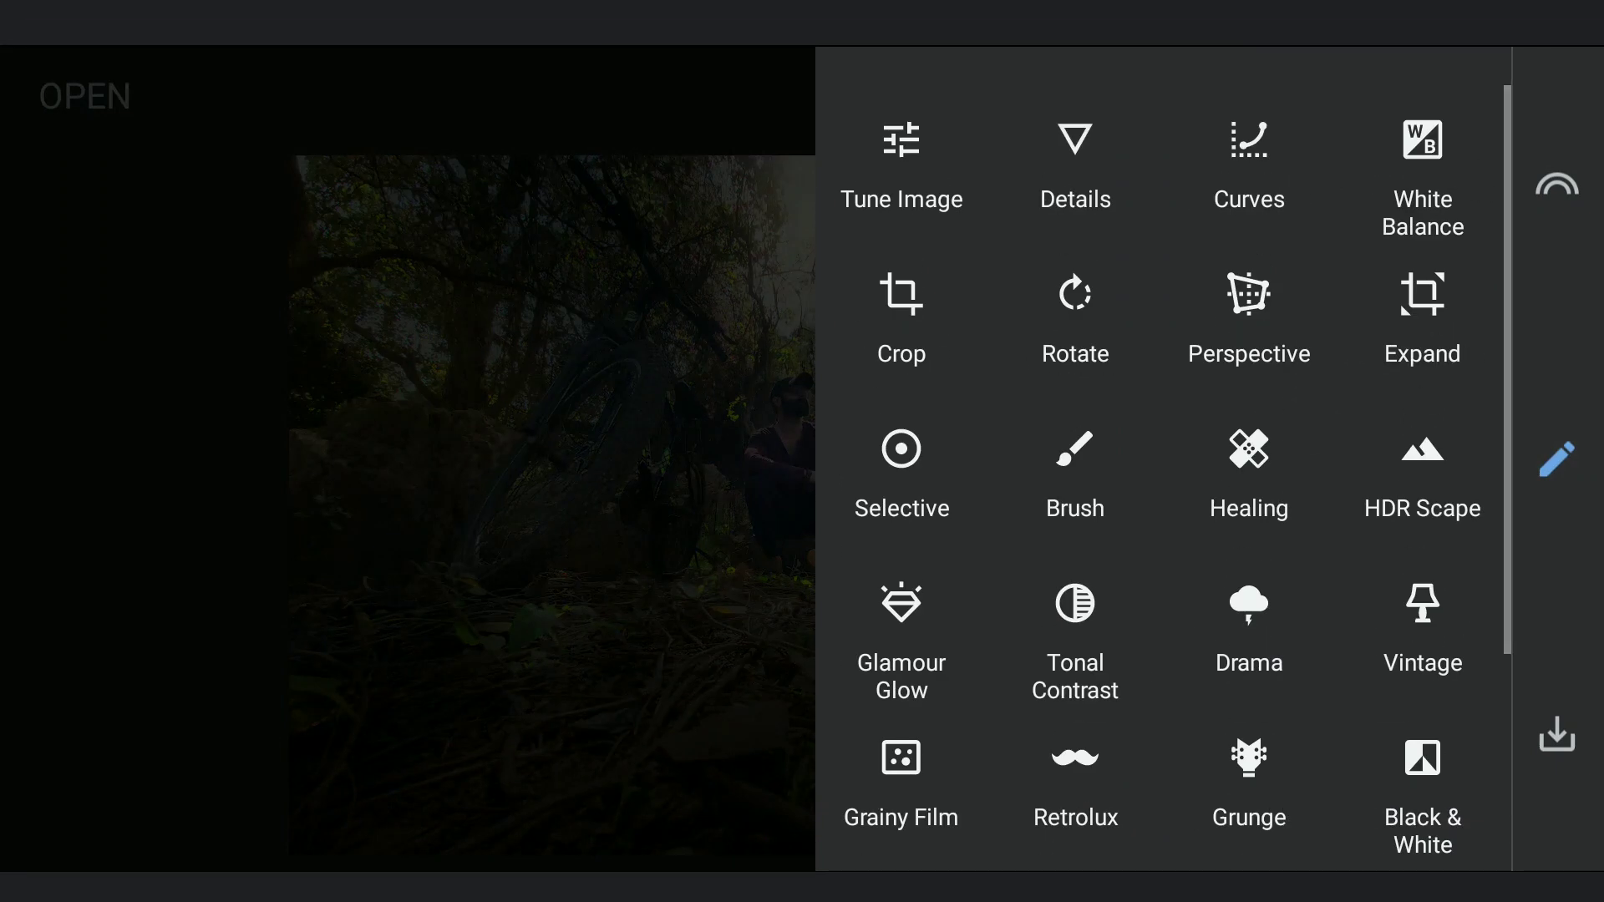
{"action": "left_click", "coordinate": [1111, 195]}
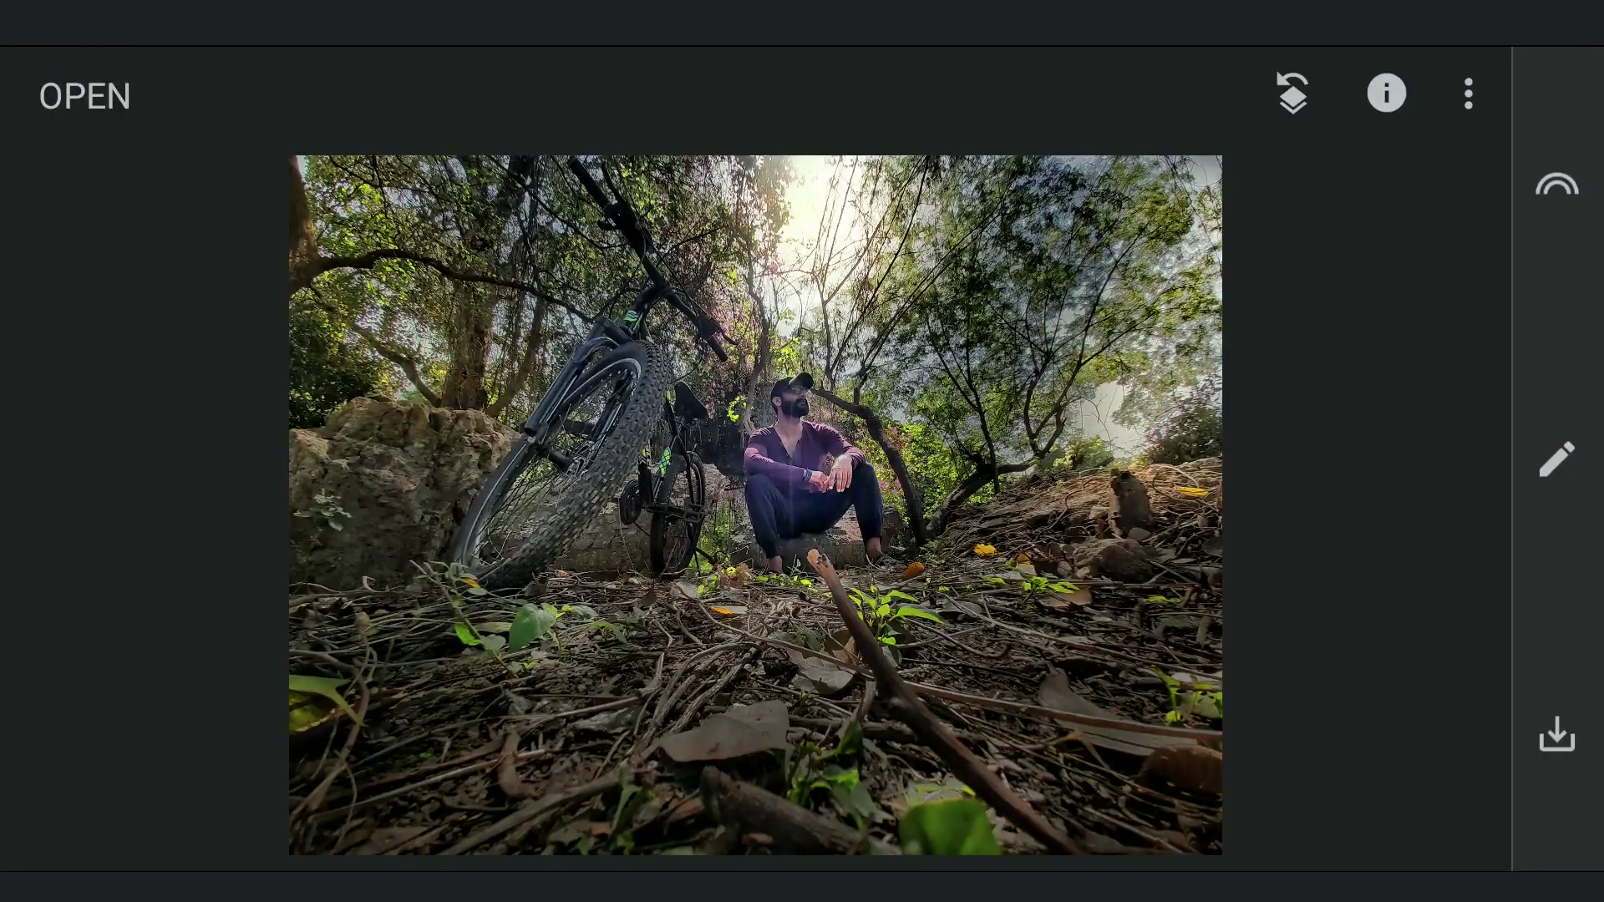
{"action": "left_click", "coordinate": [1292, 93]}
Brush the Details sharpening onto the bicycle at strength 100 and keep it
{"action": "left_click", "coordinate": [297, 688]}
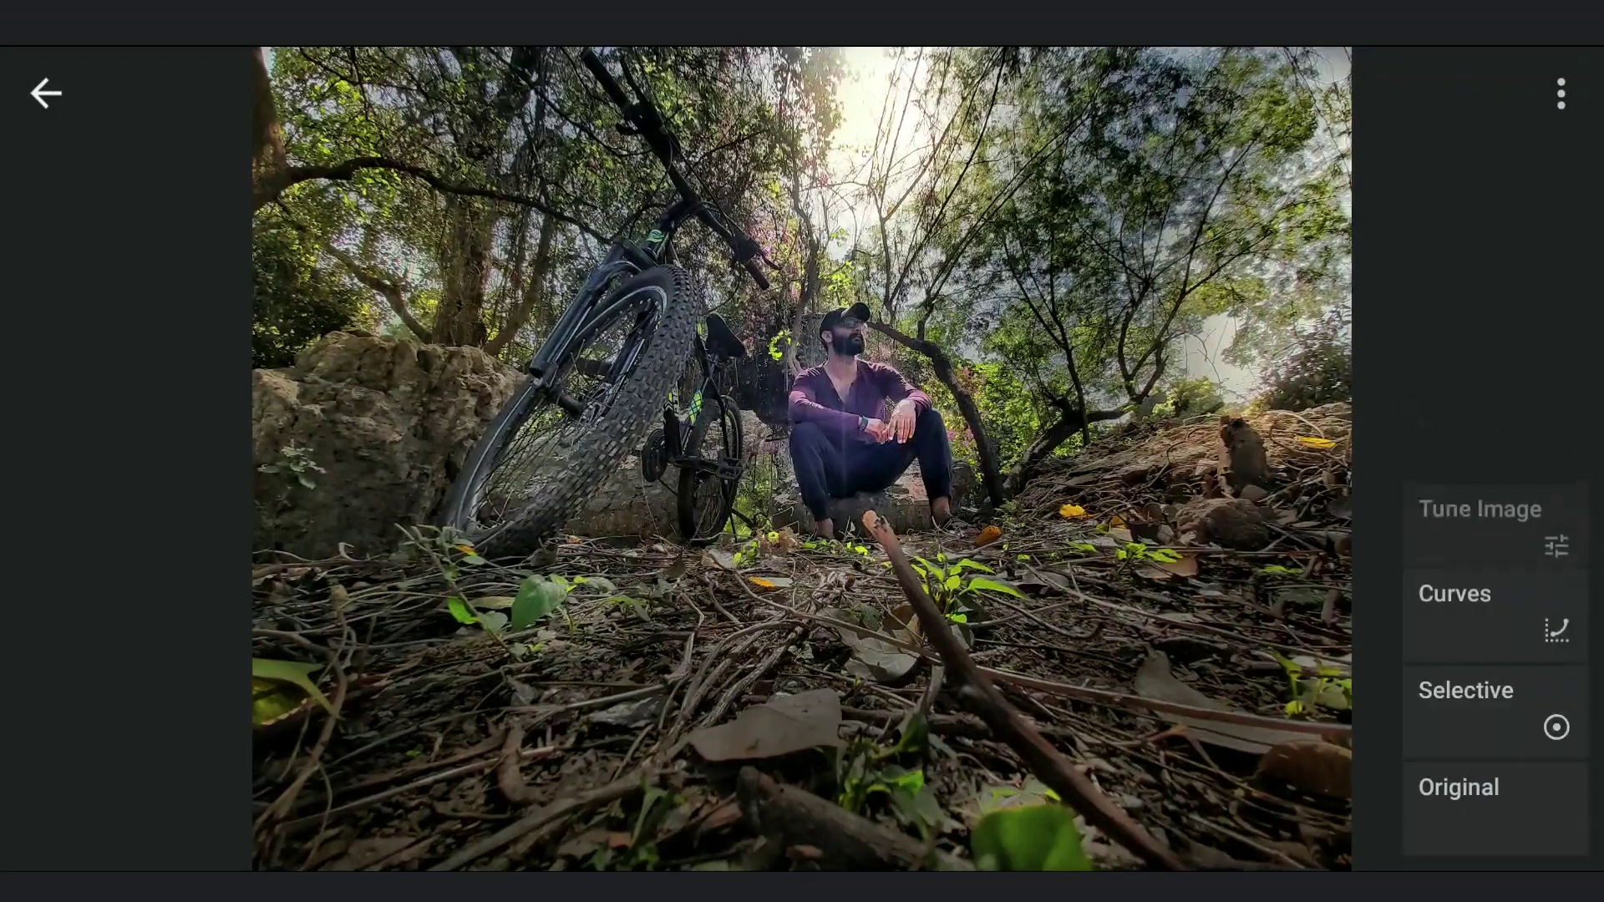
{"action": "left_click", "coordinate": [1494, 325]}
{"action": "left_click", "coordinate": [1349, 324]}
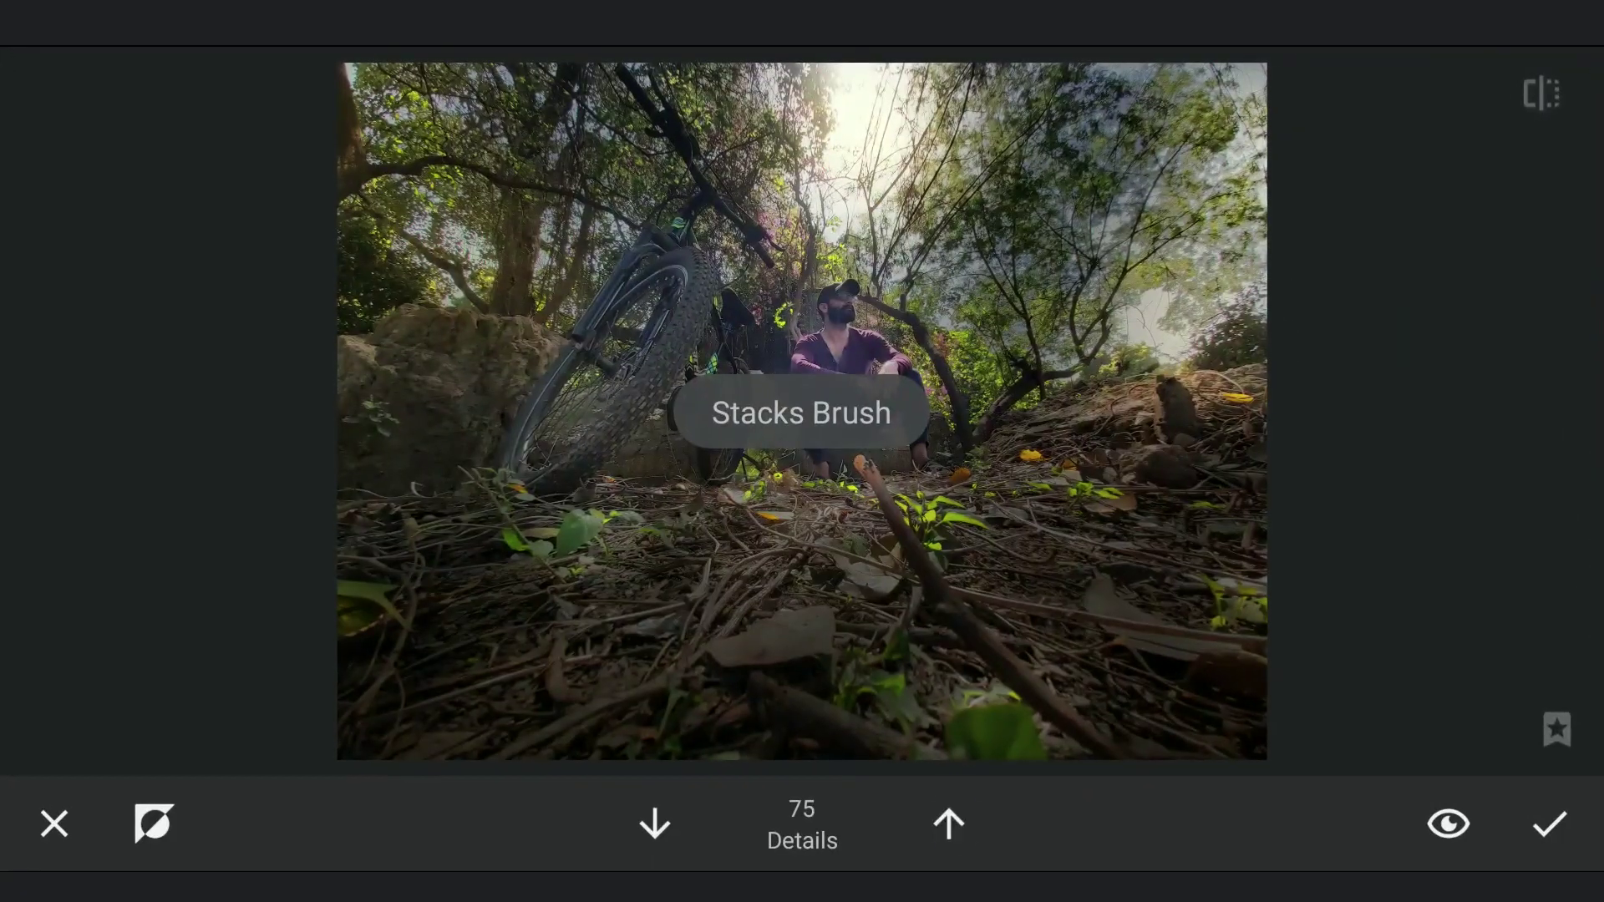
{"action": "left_click", "coordinate": [949, 824]}
{"action": "scroll", "coordinate": [802, 415], "scroll_direction": "up", "scroll_amount": 5}
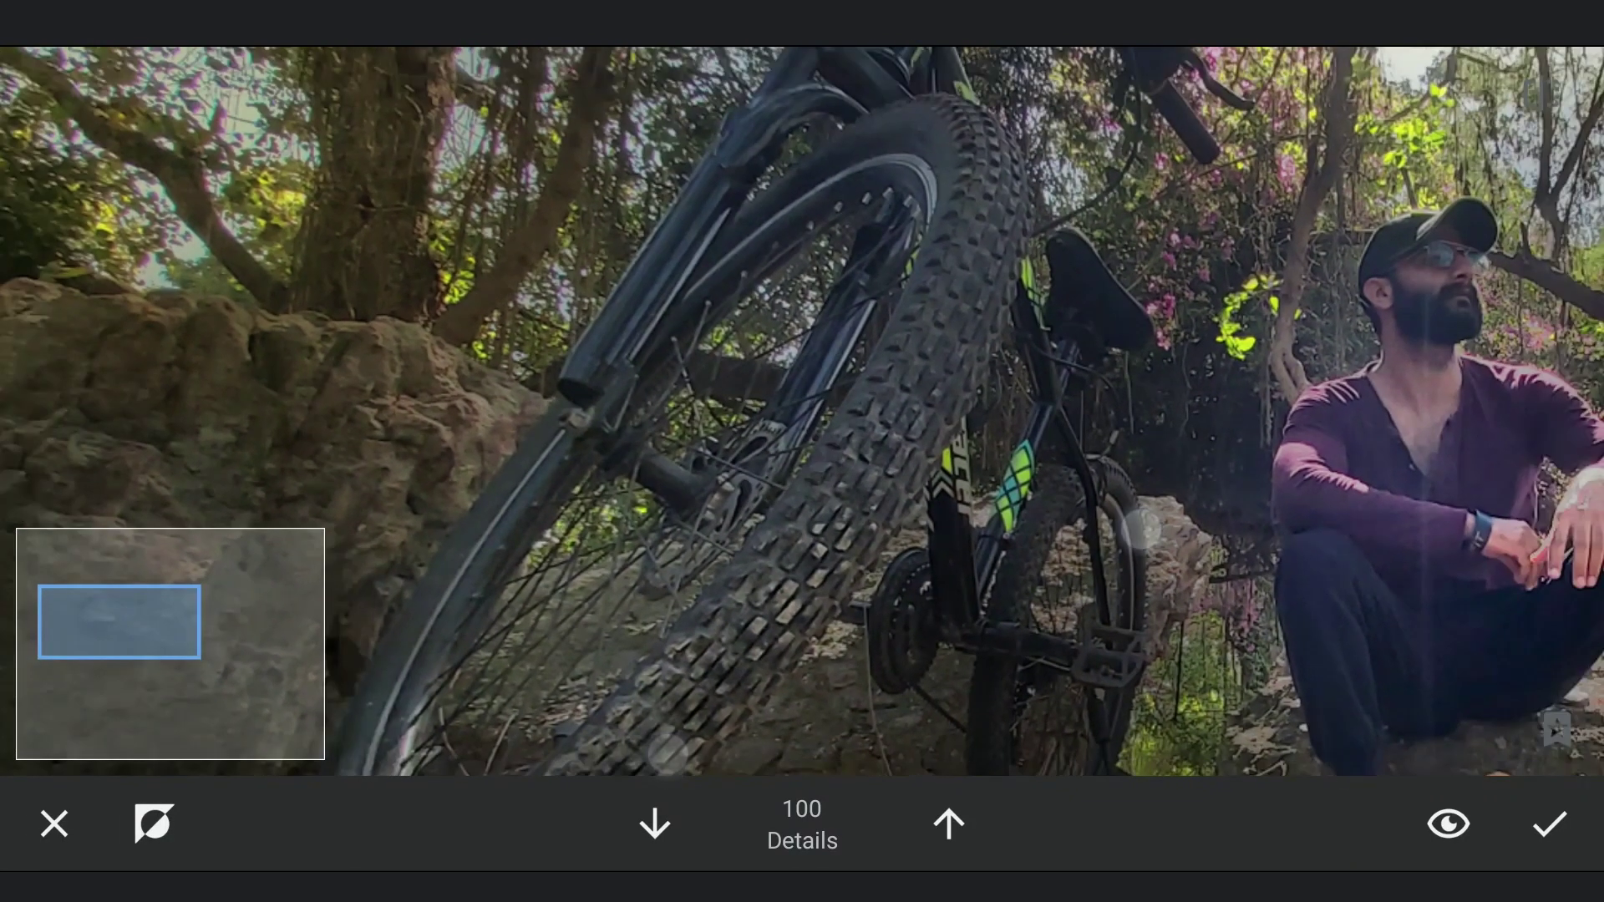
{"action": "left_click_drag", "start_coordinate": [905, 404], "coordinate": [541, 461]}
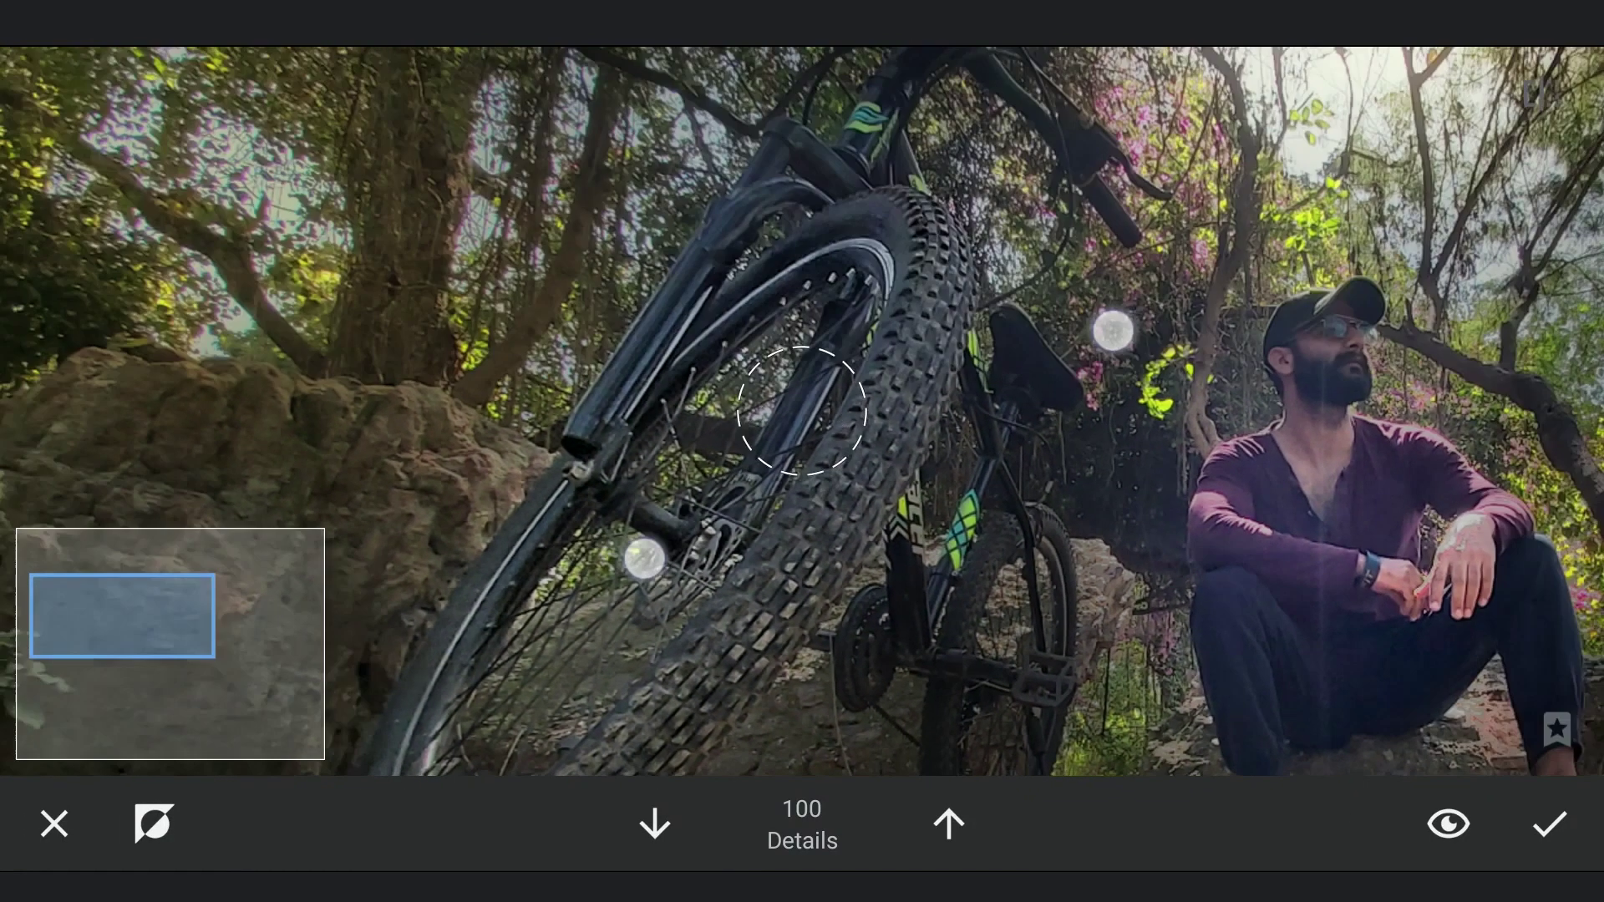
{"action": "scroll", "coordinate": [802, 414], "scroll_direction": "up", "scroll_amount": 4}
{"action": "scroll", "coordinate": [803, 414], "scroll_direction": "down", "scroll_amount": 3}
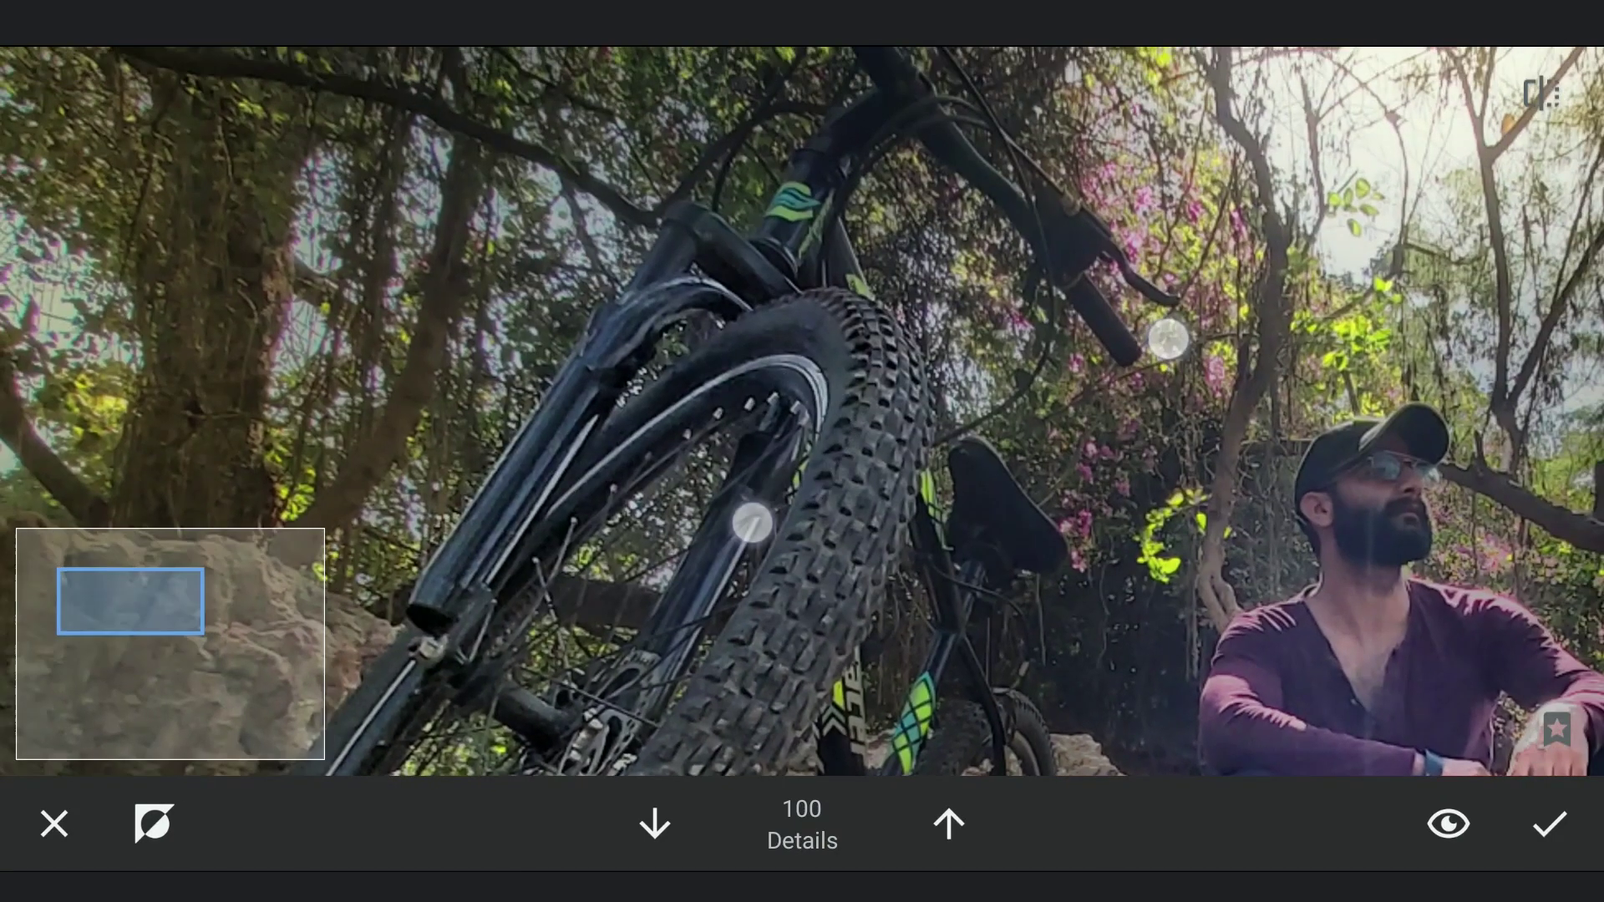
{"action": "scroll", "coordinate": [877, 413], "scroll_direction": "up", "scroll_amount": 3}
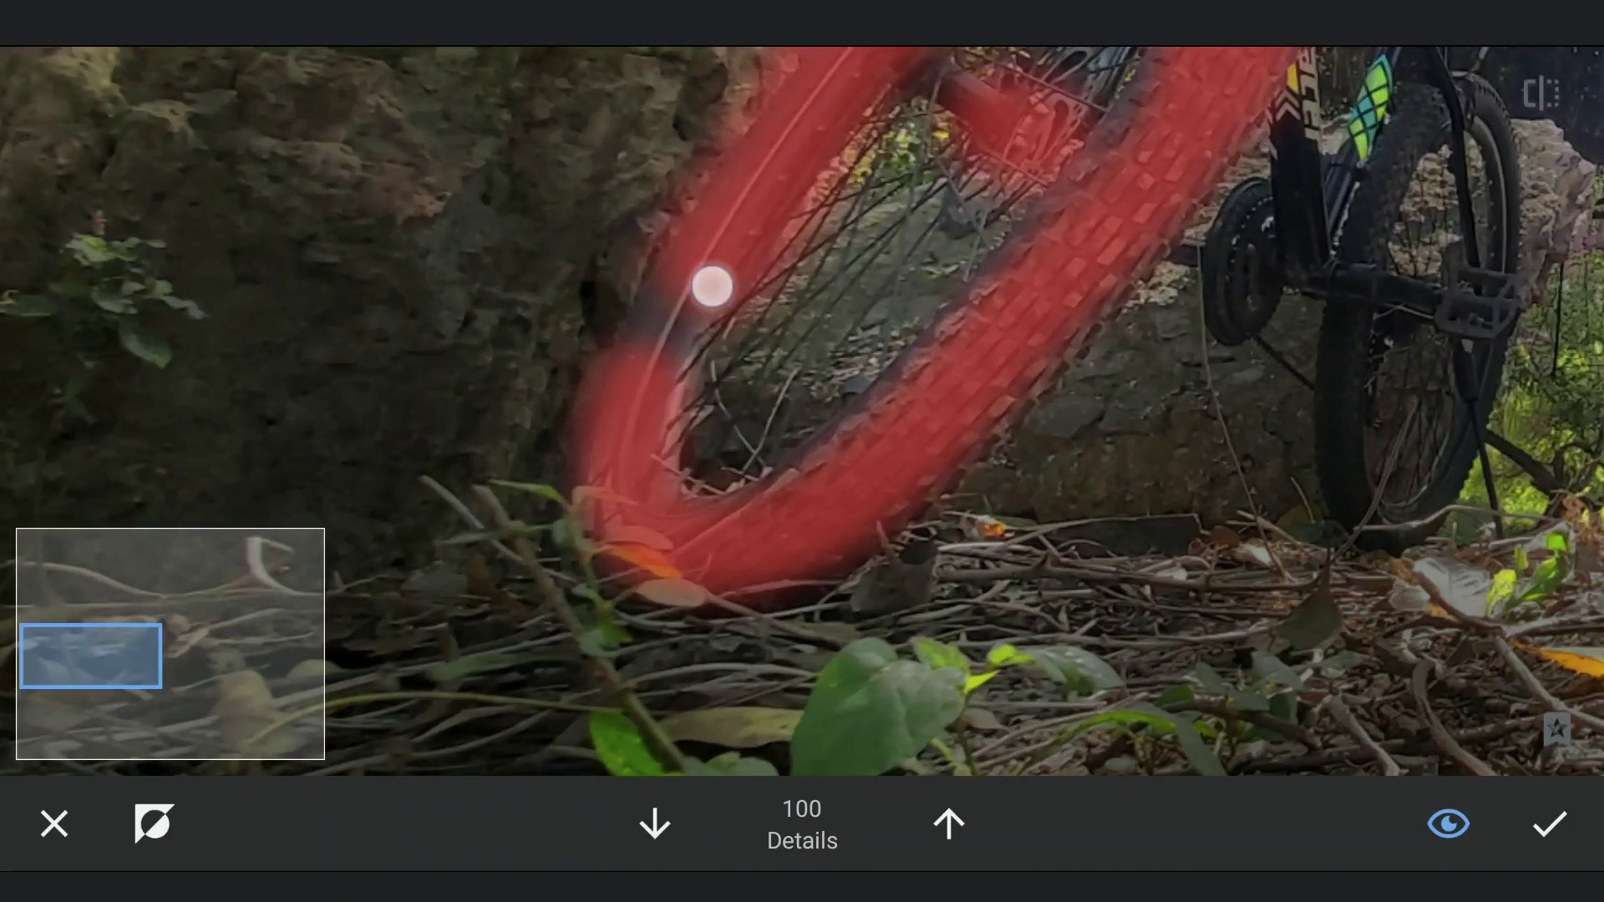
{"action": "scroll", "coordinate": [514, 526], "scroll_direction": "down", "scroll_amount": 5}
{"action": "scroll", "coordinate": [802, 414], "scroll_direction": "down", "scroll_amount": 3}
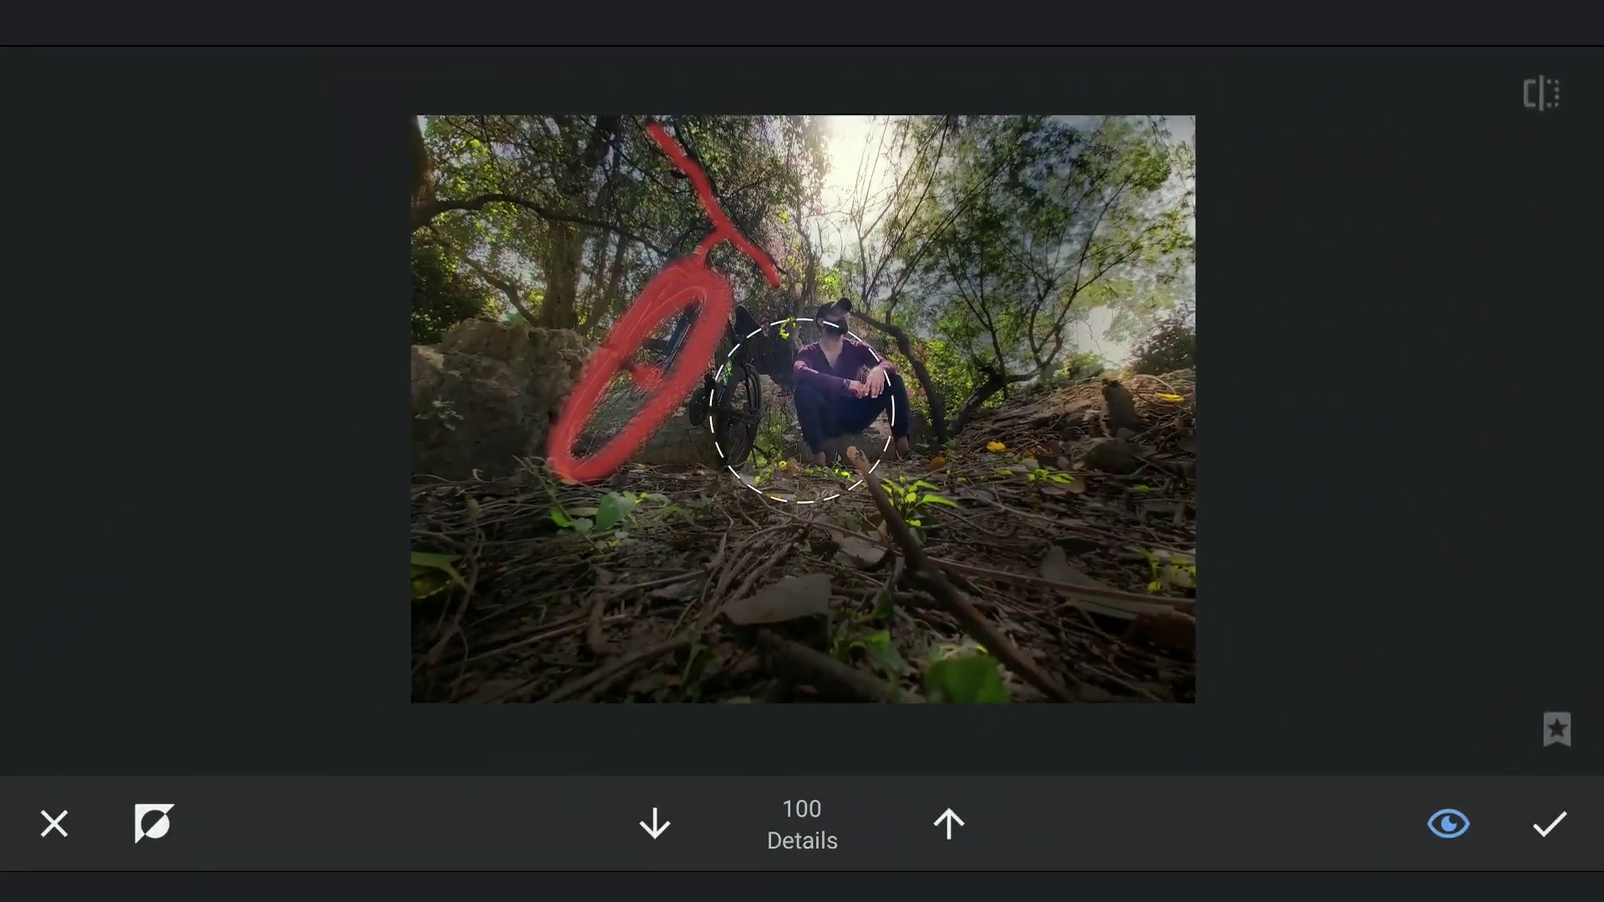
{"action": "left_click", "coordinate": [1448, 823]}
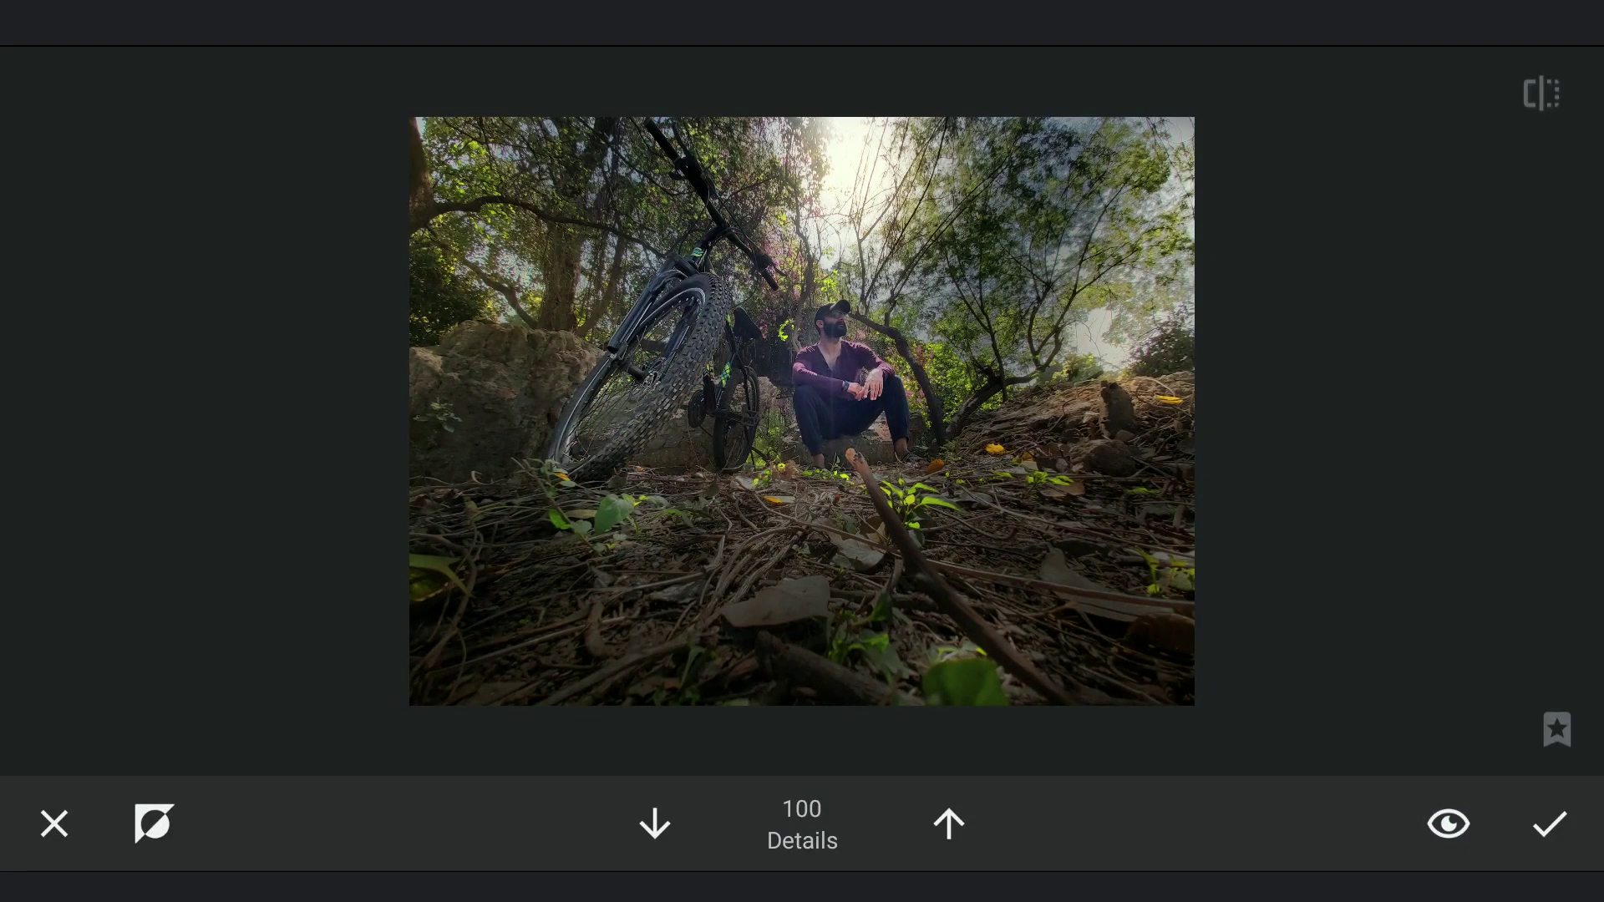
{"action": "left_click", "coordinate": [1542, 94]}
{"action": "left_click", "coordinate": [1550, 822]}
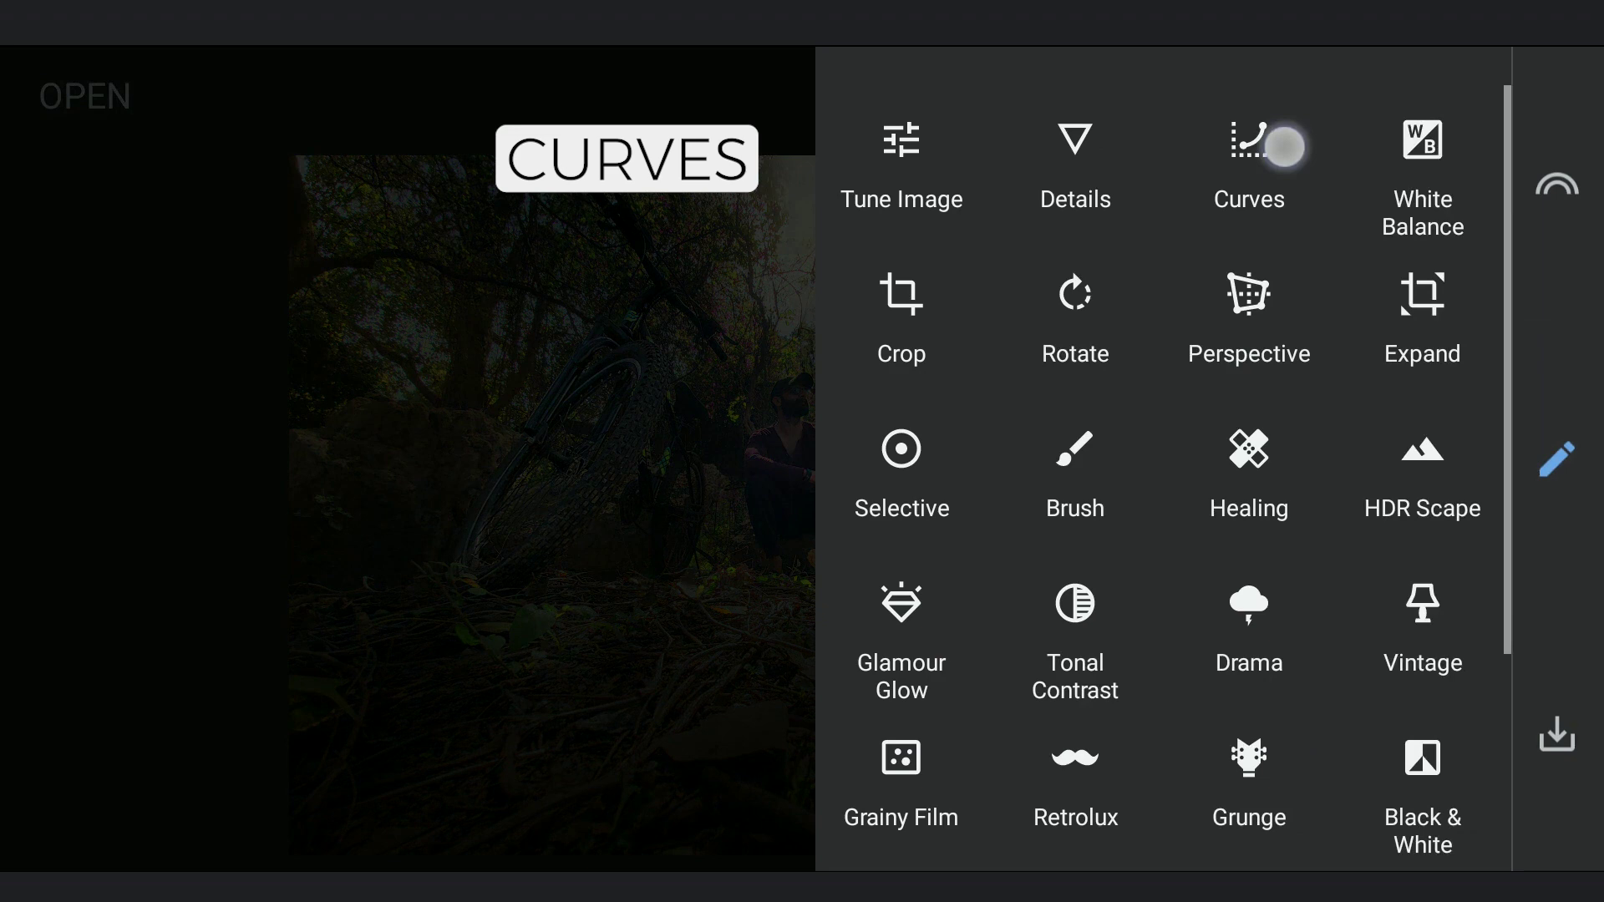
Add an S-shaped Curves adjustment that lifts the highlights for extra contrast
{"action": "left_click", "coordinate": [1284, 147]}
{"action": "left_click_drag", "start_coordinate": [1079, 677], "coordinate": [1083, 677]}
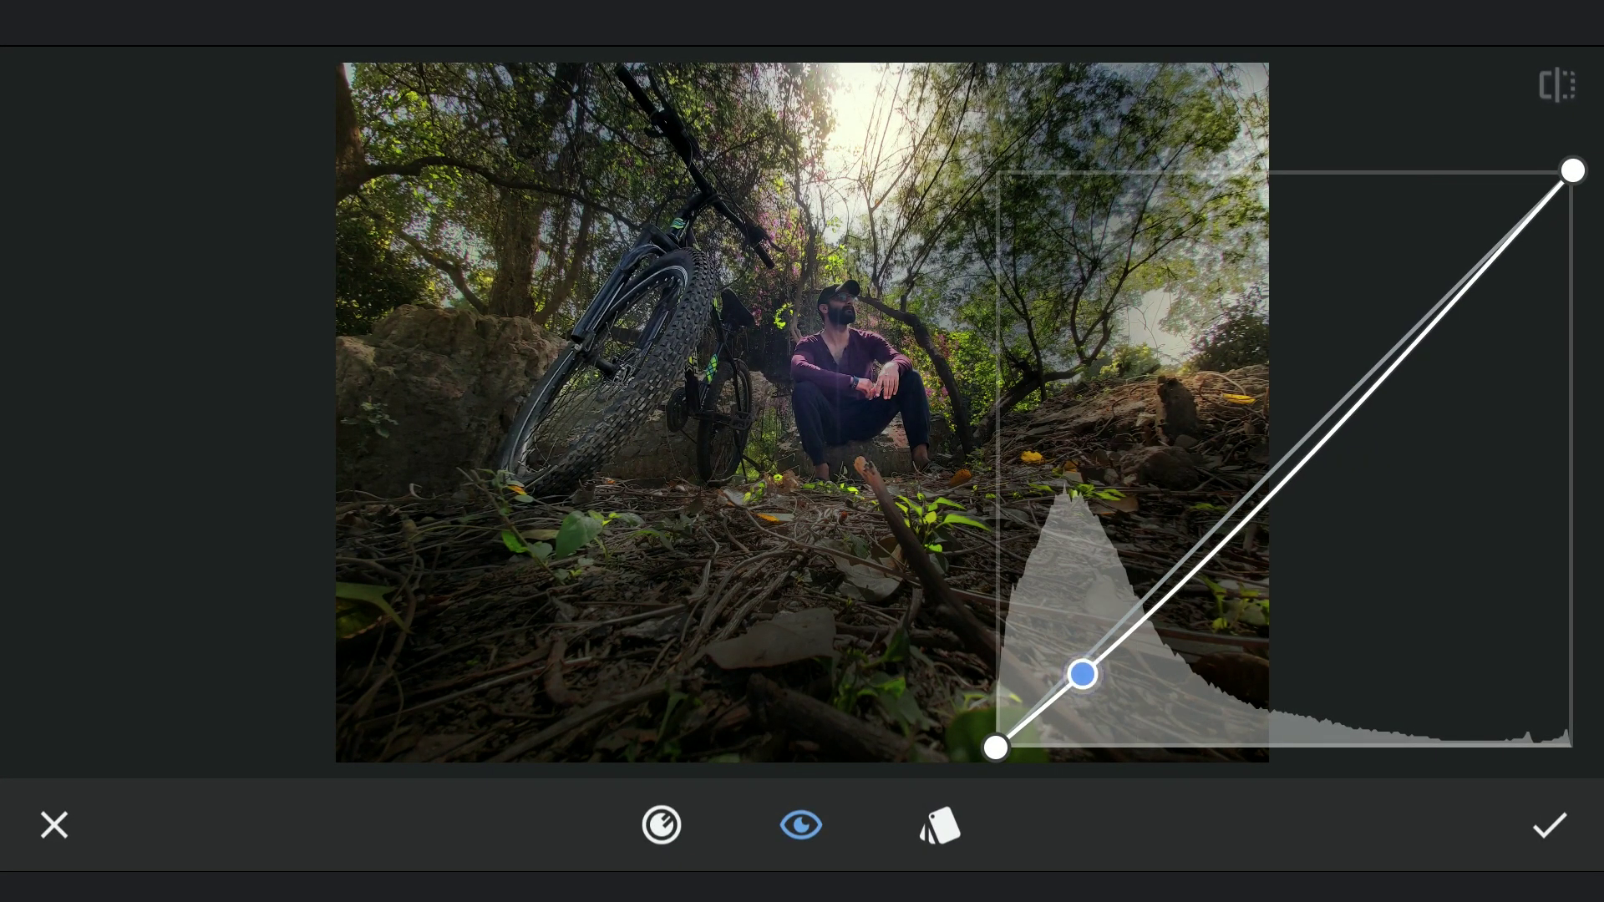
{"action": "left_click_drag", "start_coordinate": [1410, 376], "coordinate": [1356, 338]}
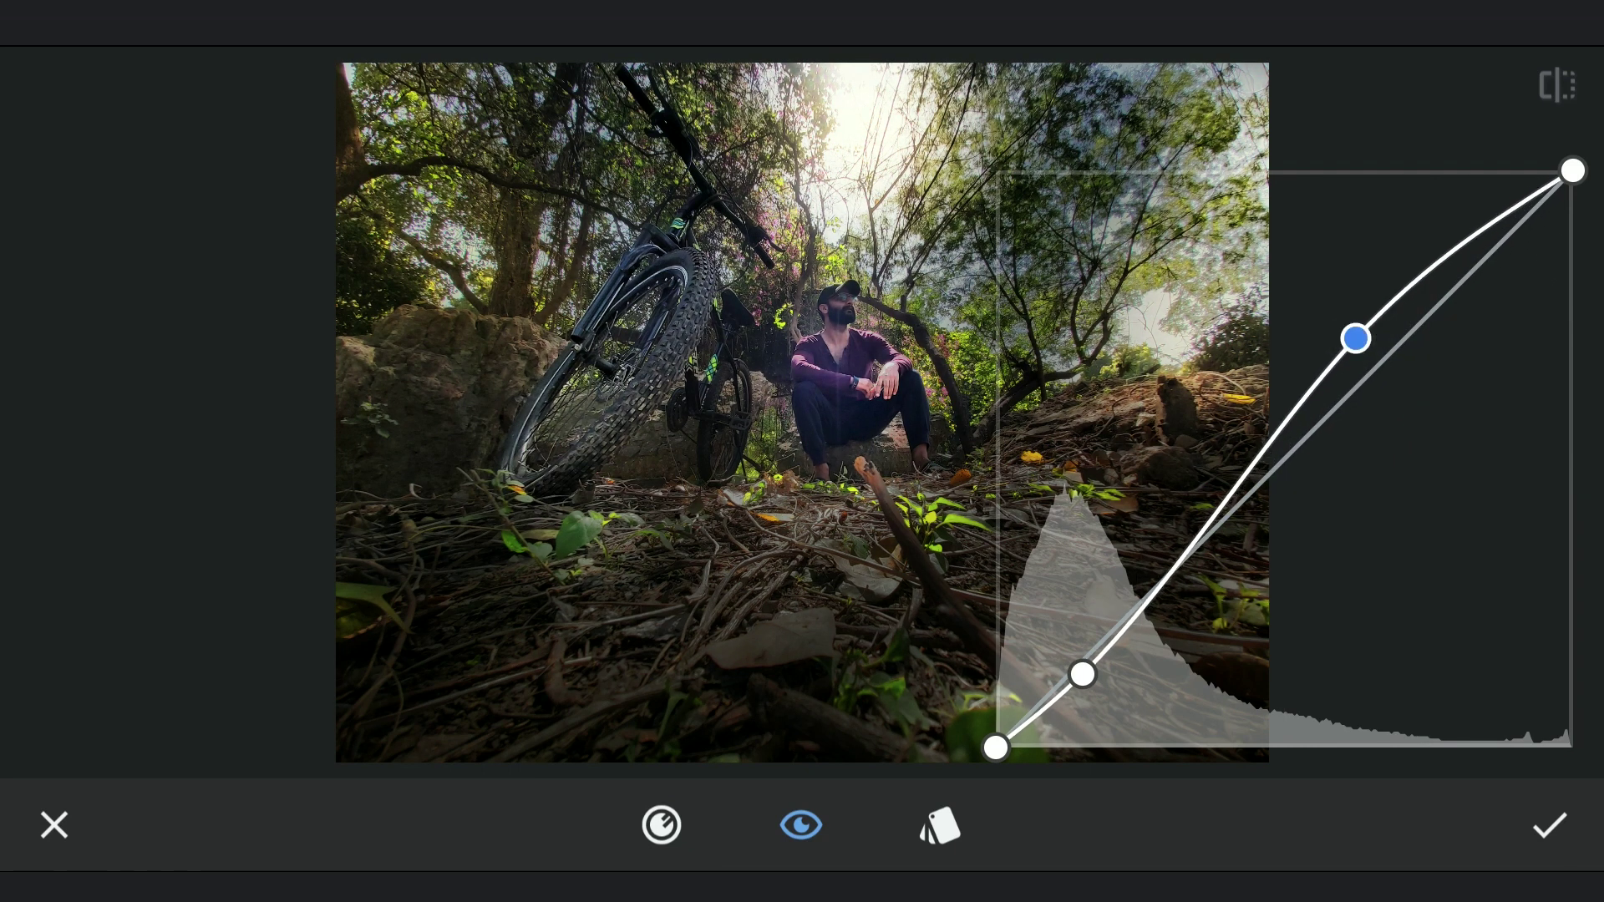
{"action": "left_click", "coordinate": [1550, 826]}
{"action": "left_click", "coordinate": [1294, 93]}
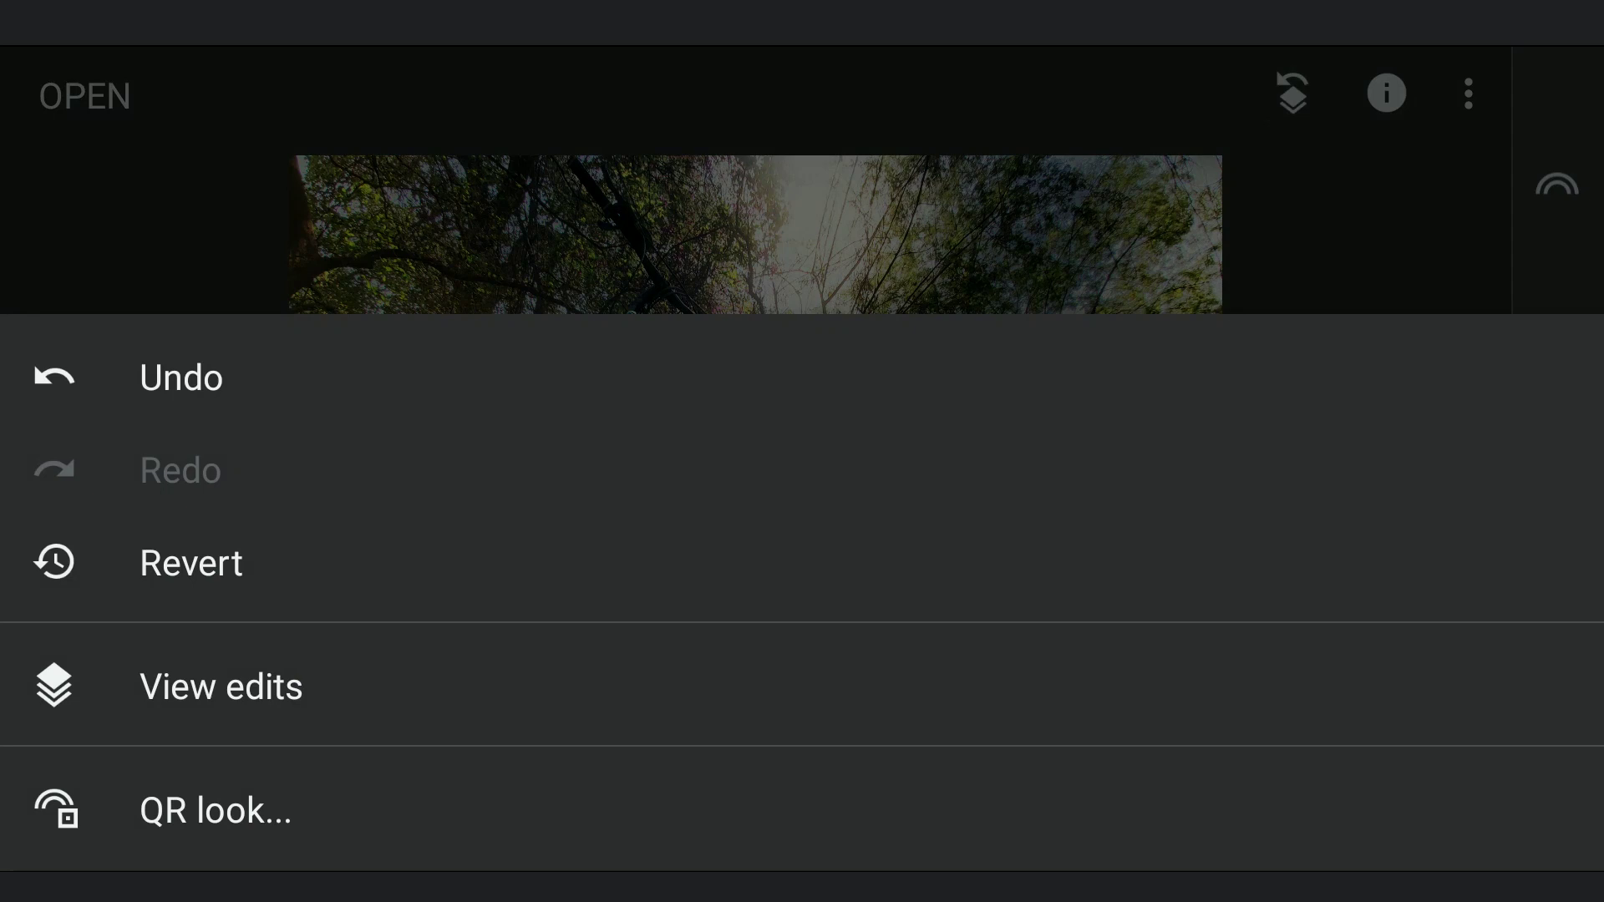
Paint the top Curves edit onto the seated man's body with Stacks Brush
{"action": "left_click", "coordinate": [222, 688]}
{"action": "left_click", "coordinate": [1491, 225]}
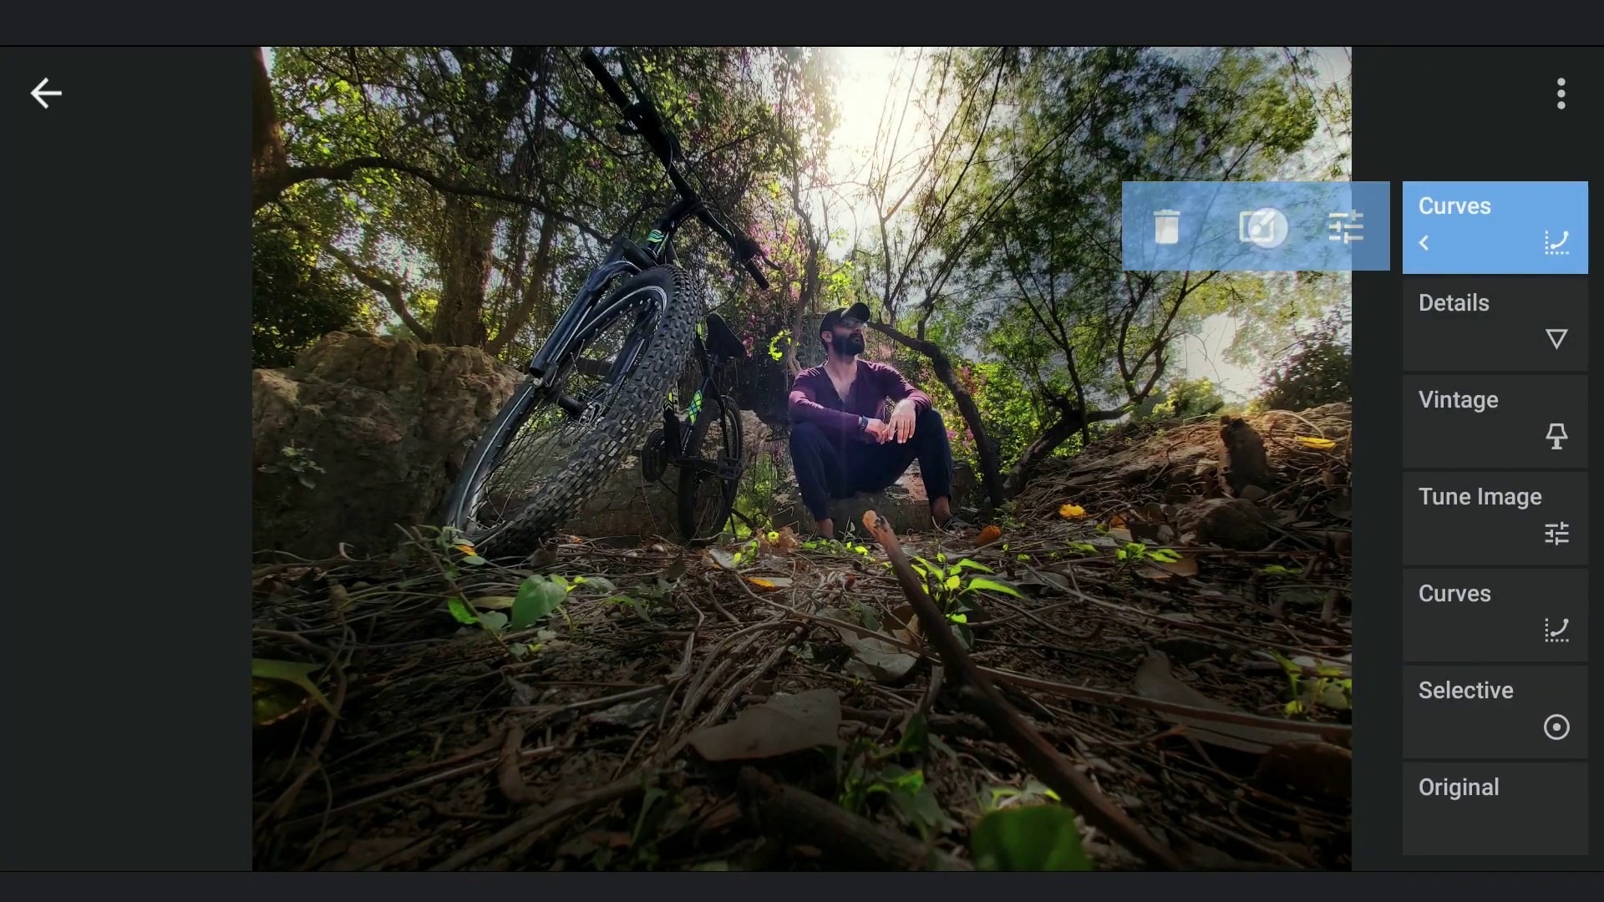
{"action": "left_click", "coordinate": [1557, 243]}
{"action": "scroll", "coordinate": [802, 415], "scroll_direction": "up", "scroll_amount": 5}
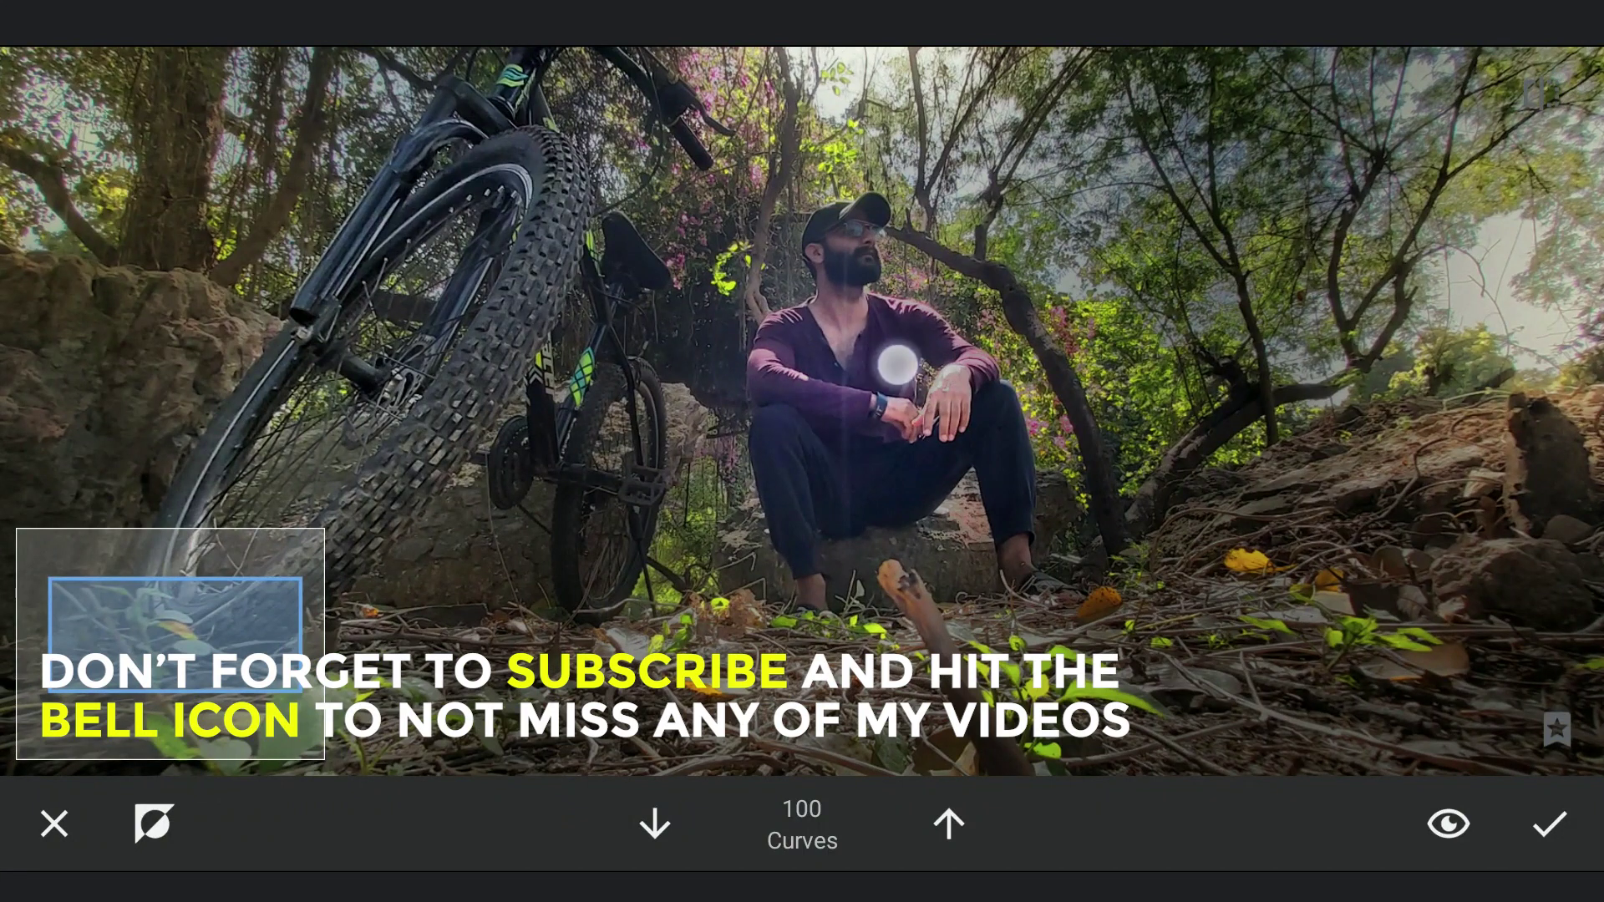
{"action": "left_click_drag", "start_coordinate": [898, 364], "coordinate": [1022, 460]}
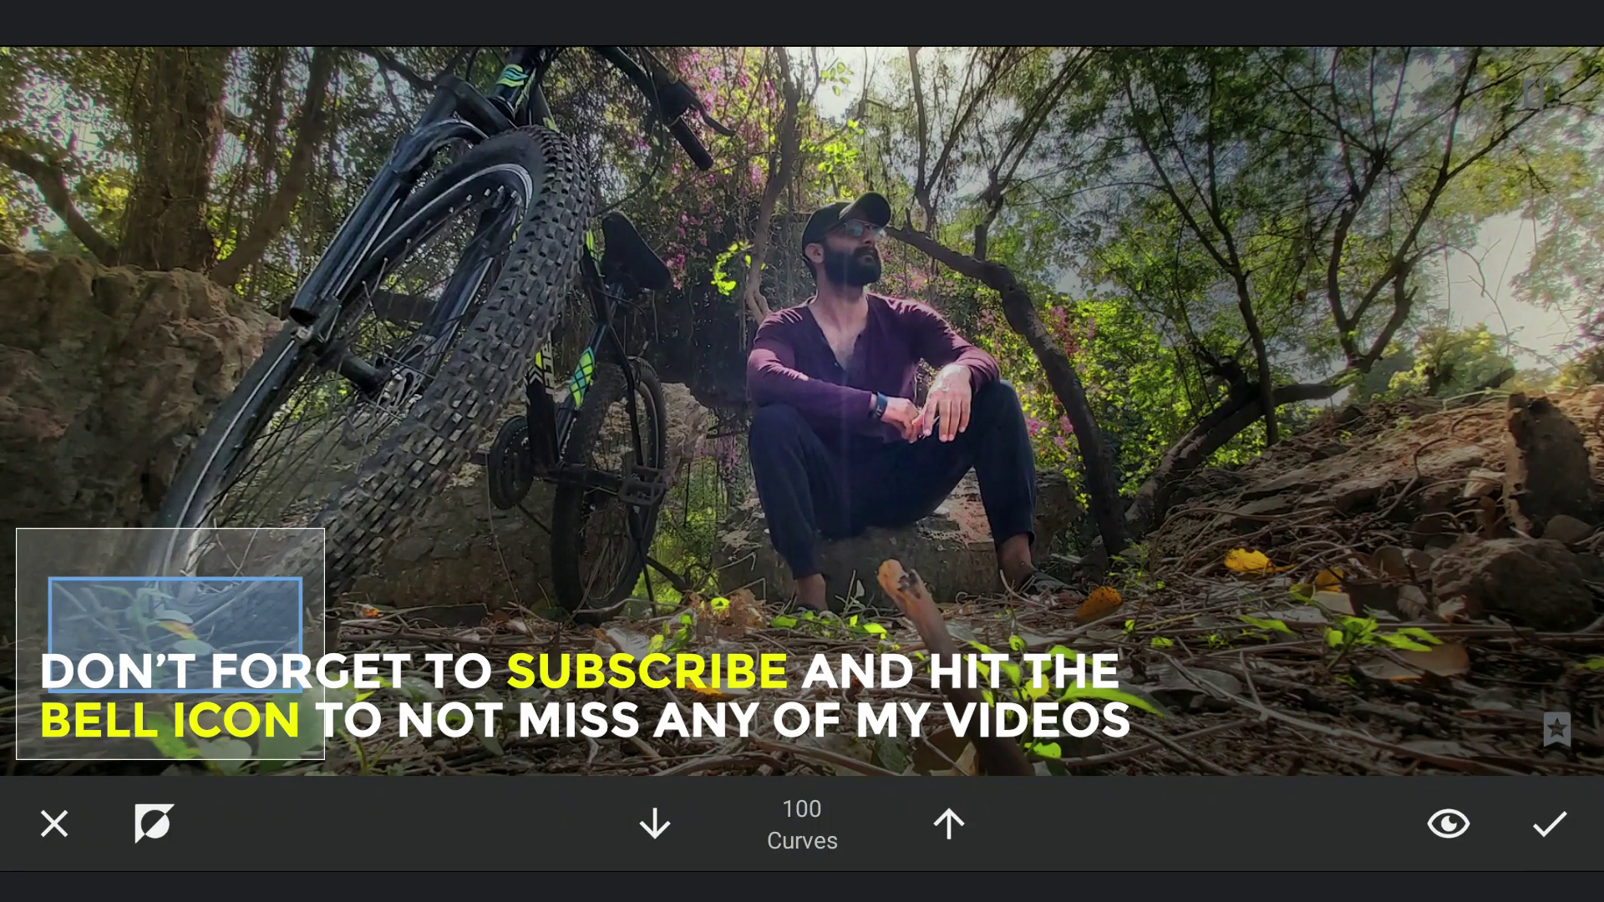
{"action": "scroll", "coordinate": [984, 395], "scroll_direction": "up", "scroll_amount": 3}
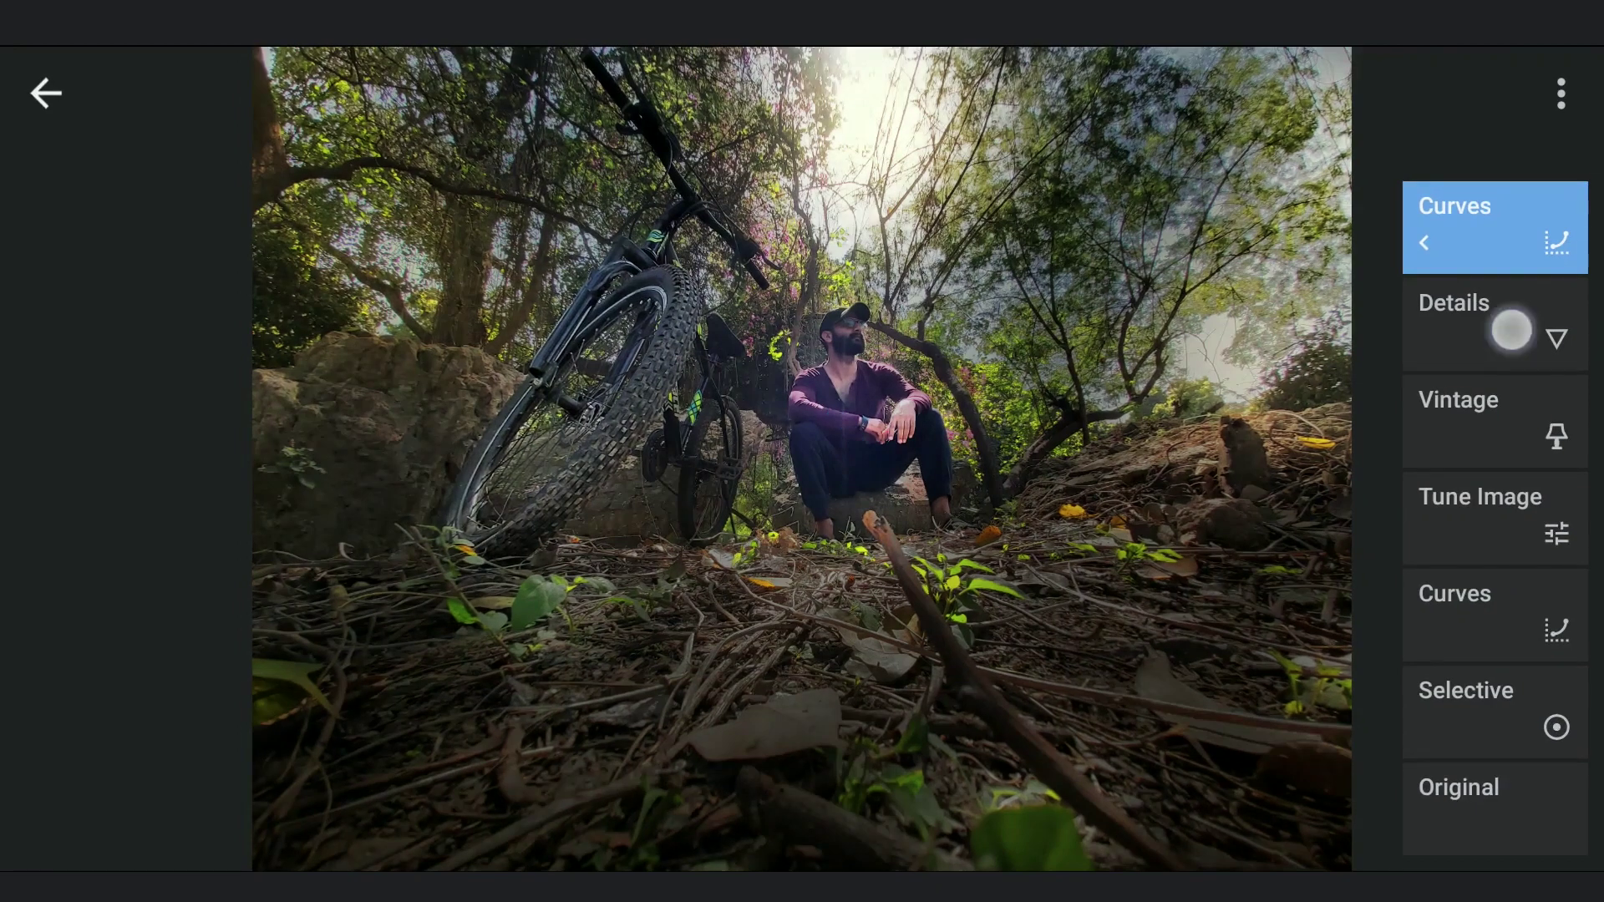
{"action": "left_click", "coordinate": [1512, 331]}
{"action": "left_click", "coordinate": [1508, 235]}
Pick the Brush tool's Dodge & Burn at strength 5
{"action": "left_click", "coordinate": [40, 101]}
{"action": "left_click", "coordinate": [1559, 462]}
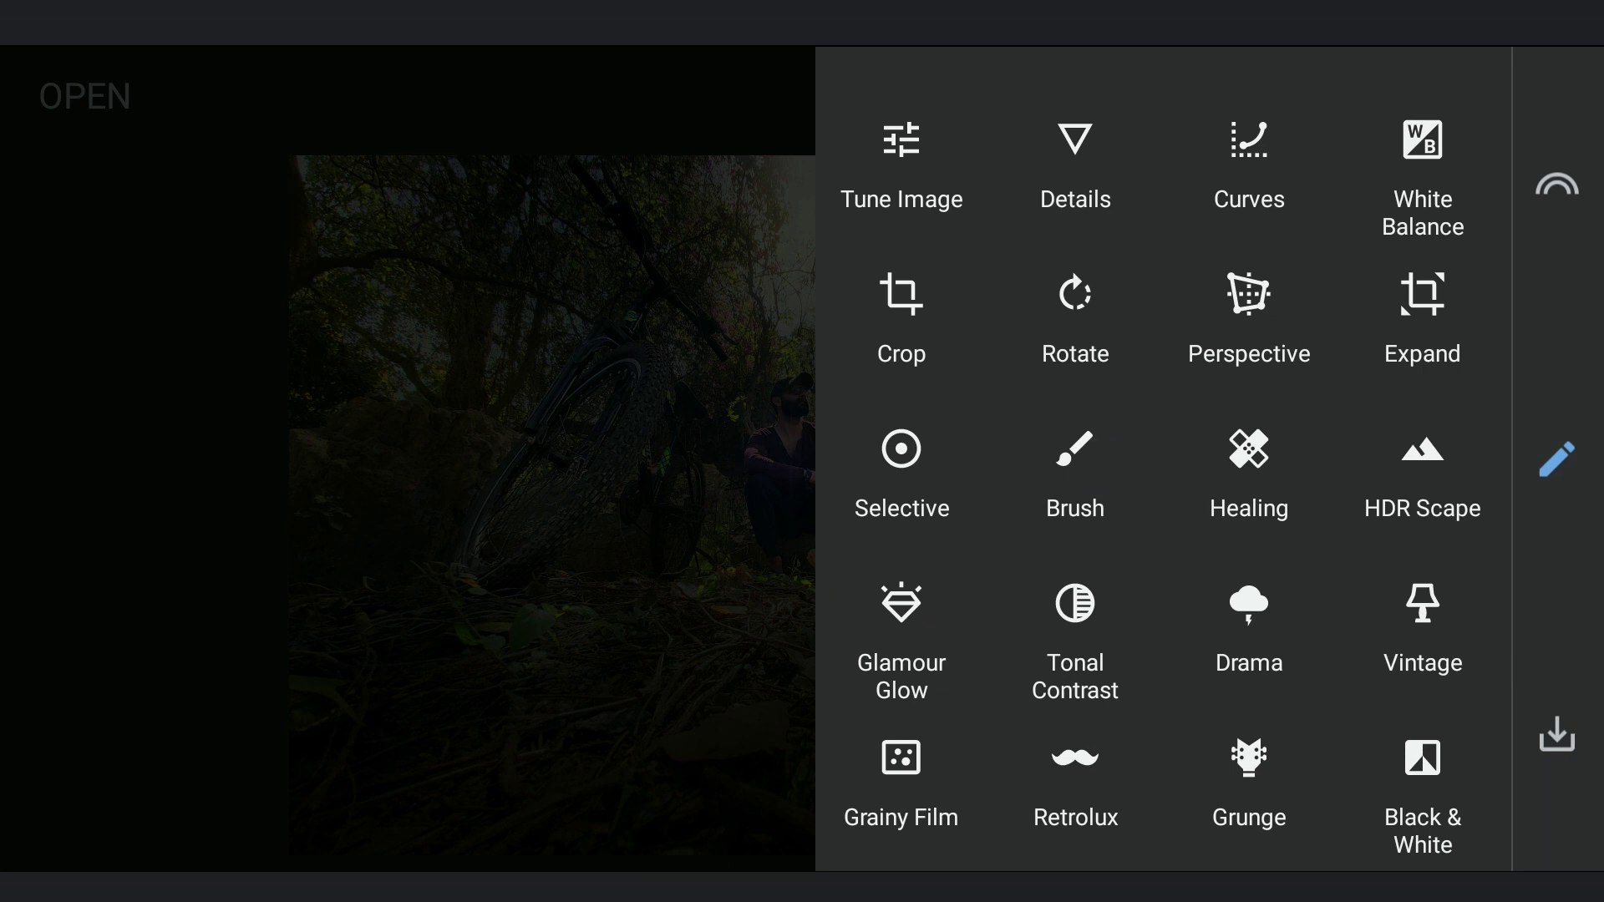
{"action": "left_click", "coordinate": [1097, 467]}
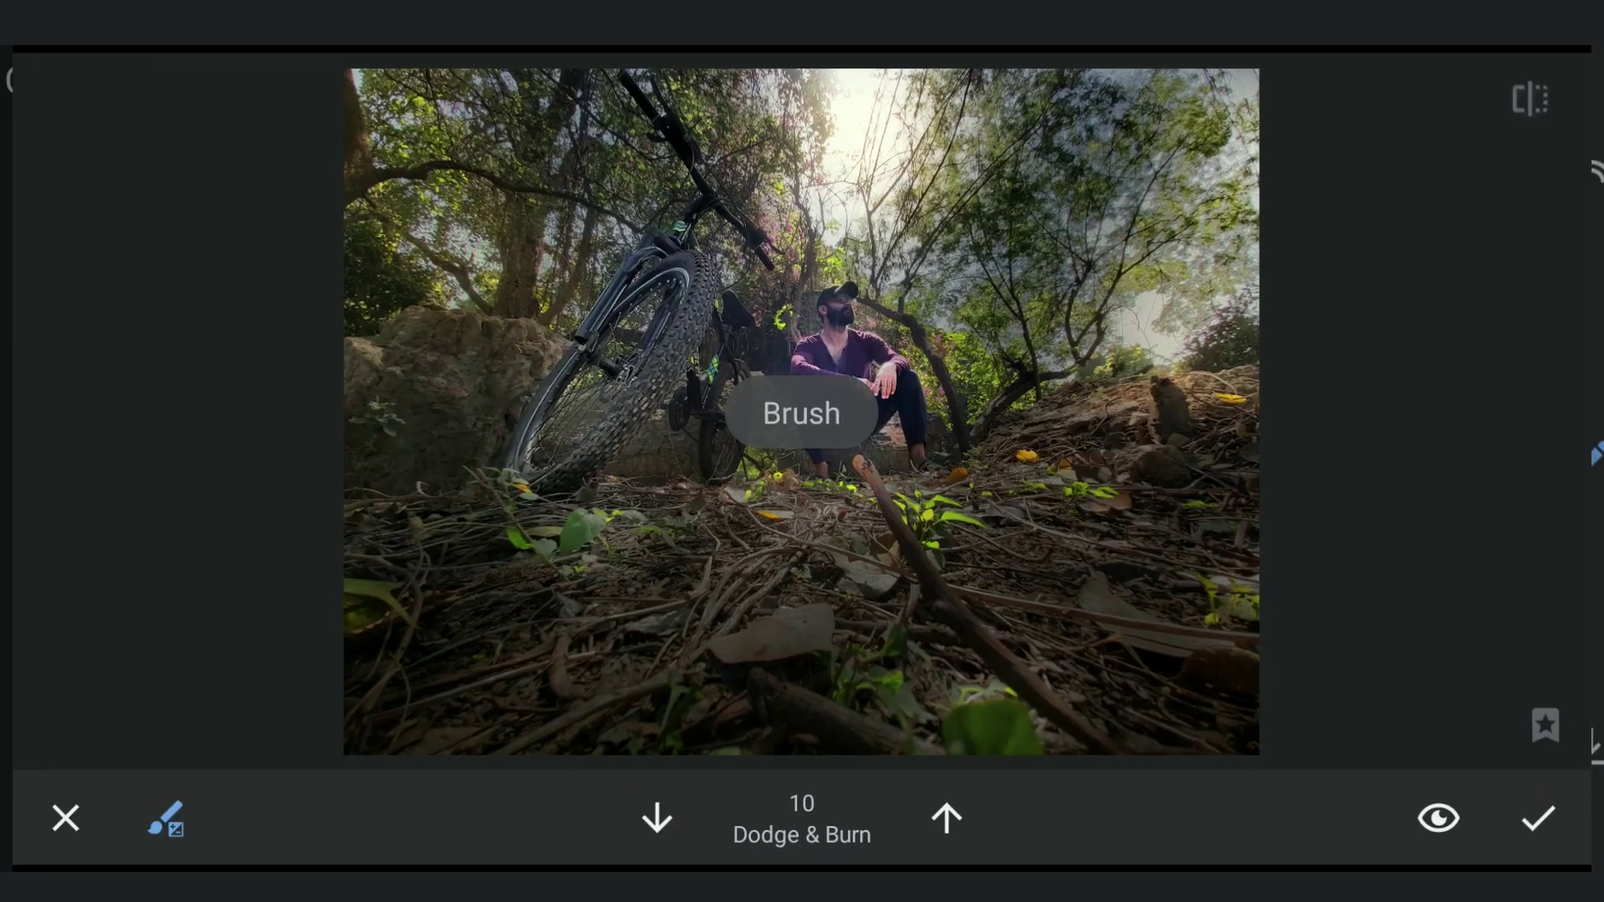
{"action": "left_click", "coordinate": [155, 823]}
{"action": "left_click", "coordinate": [654, 824]}
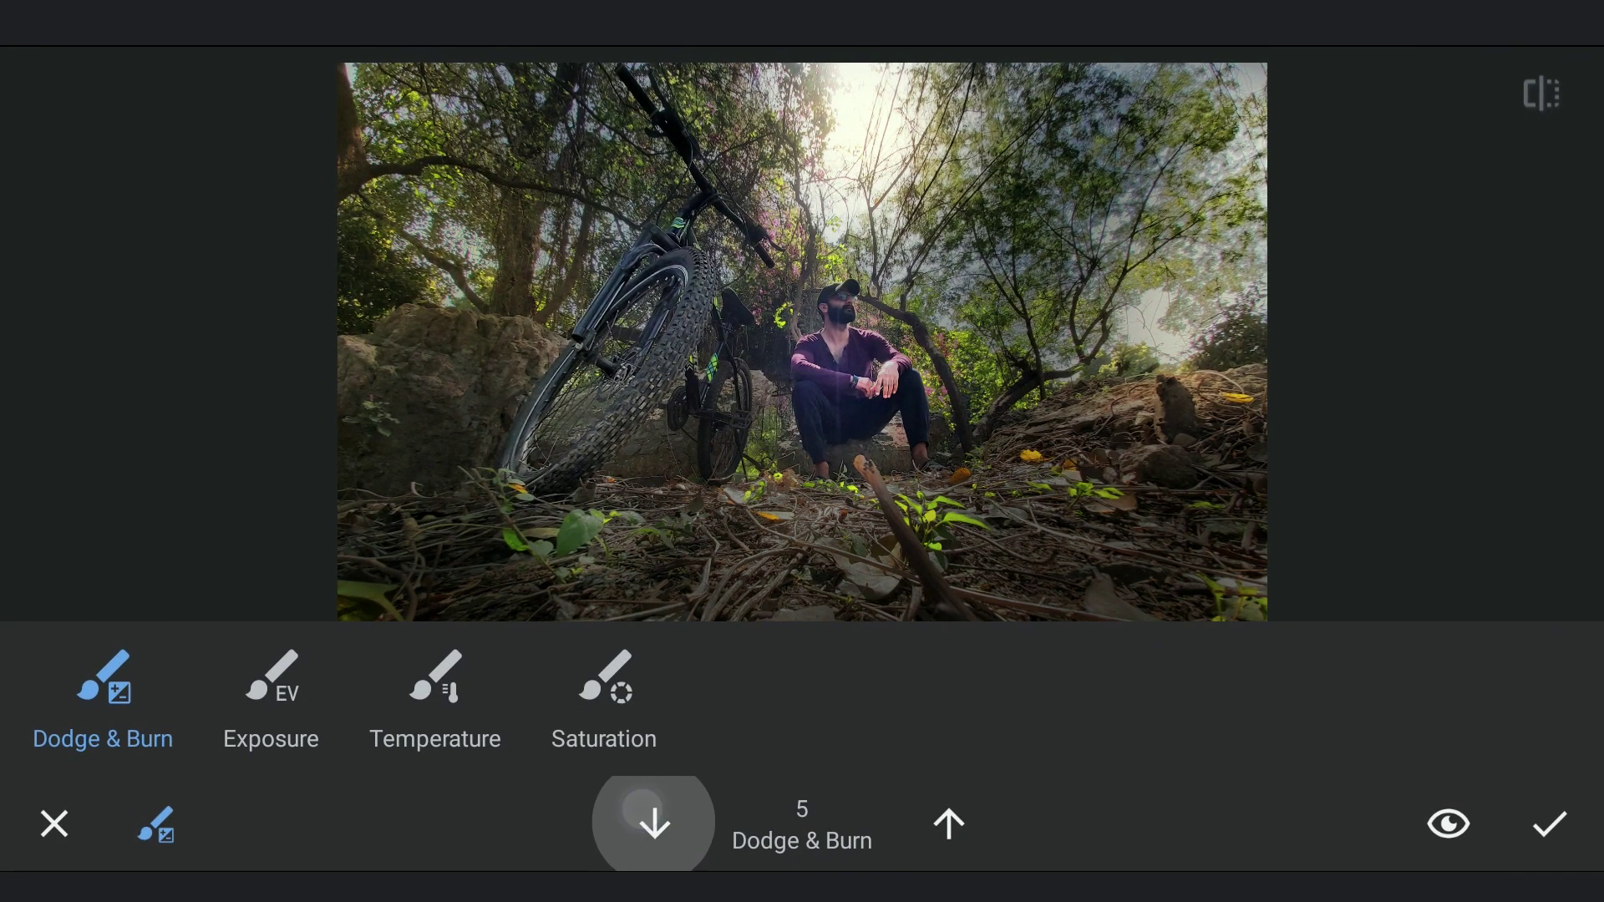
{"action": "left_click", "coordinate": [155, 822]}
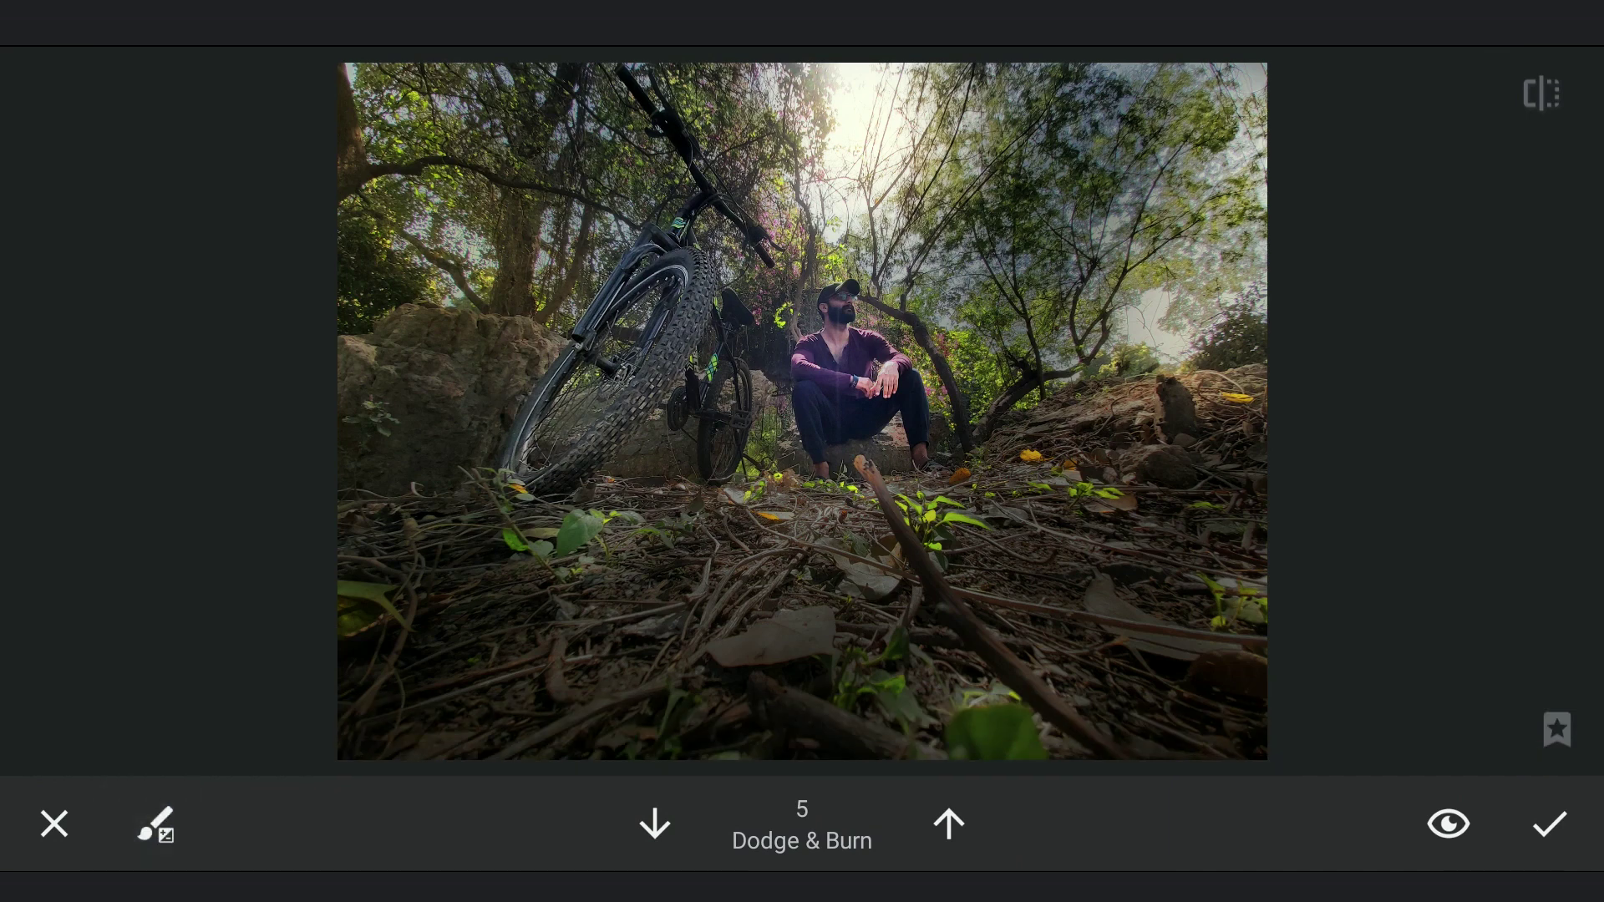
{"action": "scroll", "coordinate": [878, 348], "scroll_direction": "up", "scroll_amount": 10}
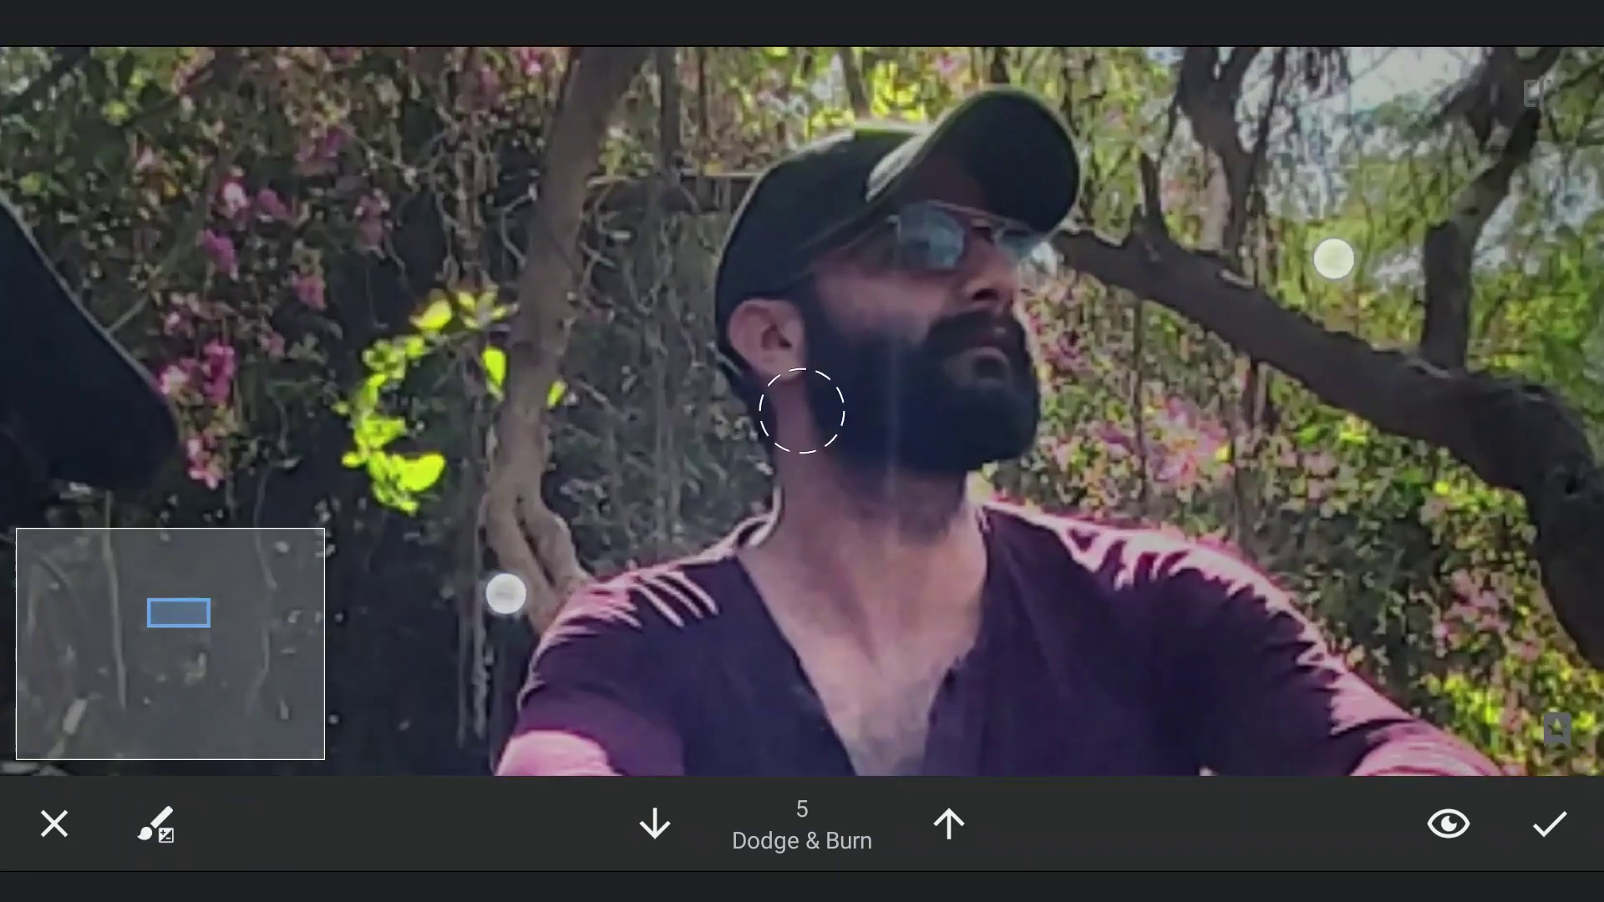
{"action": "scroll", "coordinate": [878, 413], "scroll_direction": "up", "scroll_amount": 2}
Dodge the man's cheek, the area around his glasses and his face, then apply
{"action": "left_click_drag", "start_coordinate": [848, 302], "coordinate": [955, 310]}
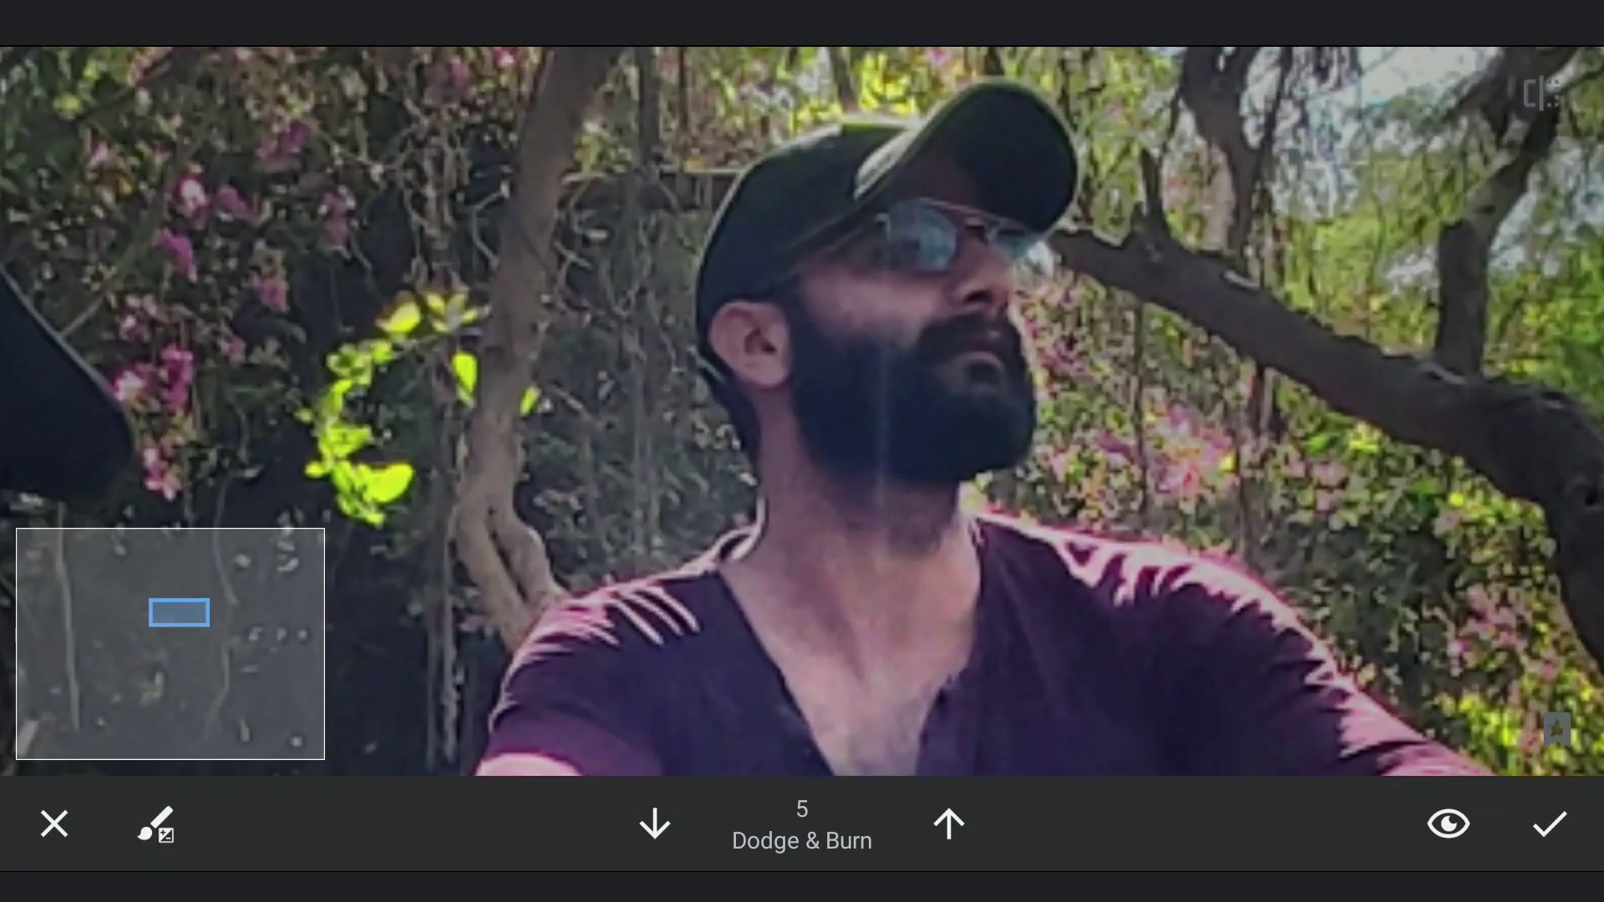
{"action": "left_click_drag", "start_coordinate": [947, 204], "coordinate": [990, 274]}
{"action": "left_click_drag", "start_coordinate": [910, 231], "coordinate": [966, 229]}
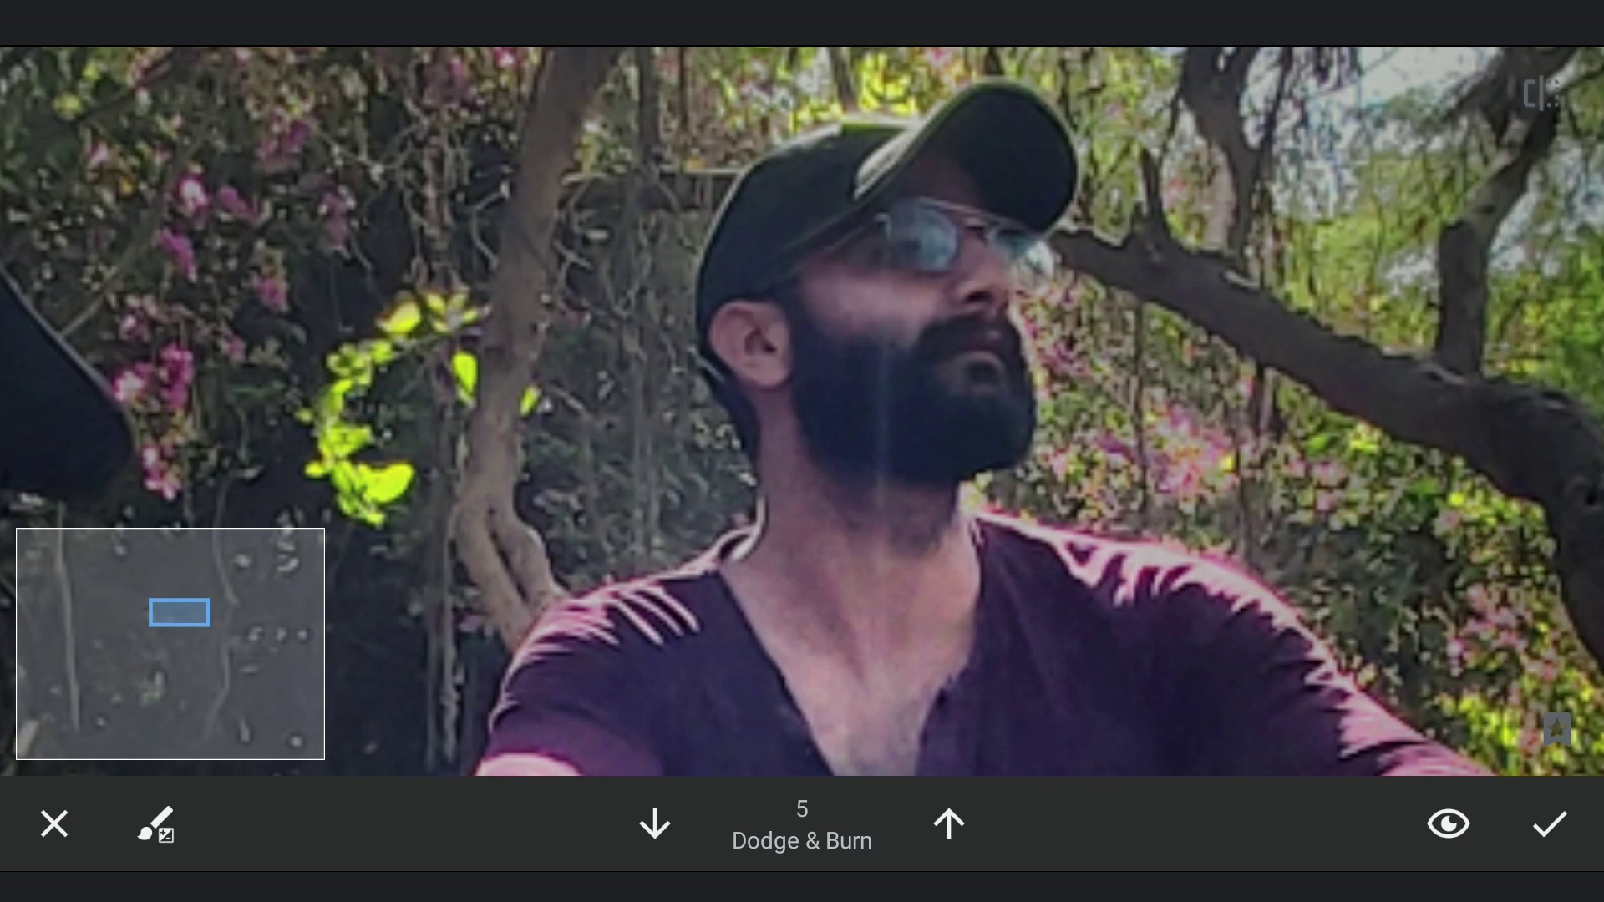
{"action": "scroll", "coordinate": [803, 377], "scroll_direction": "down", "scroll_amount": 5}
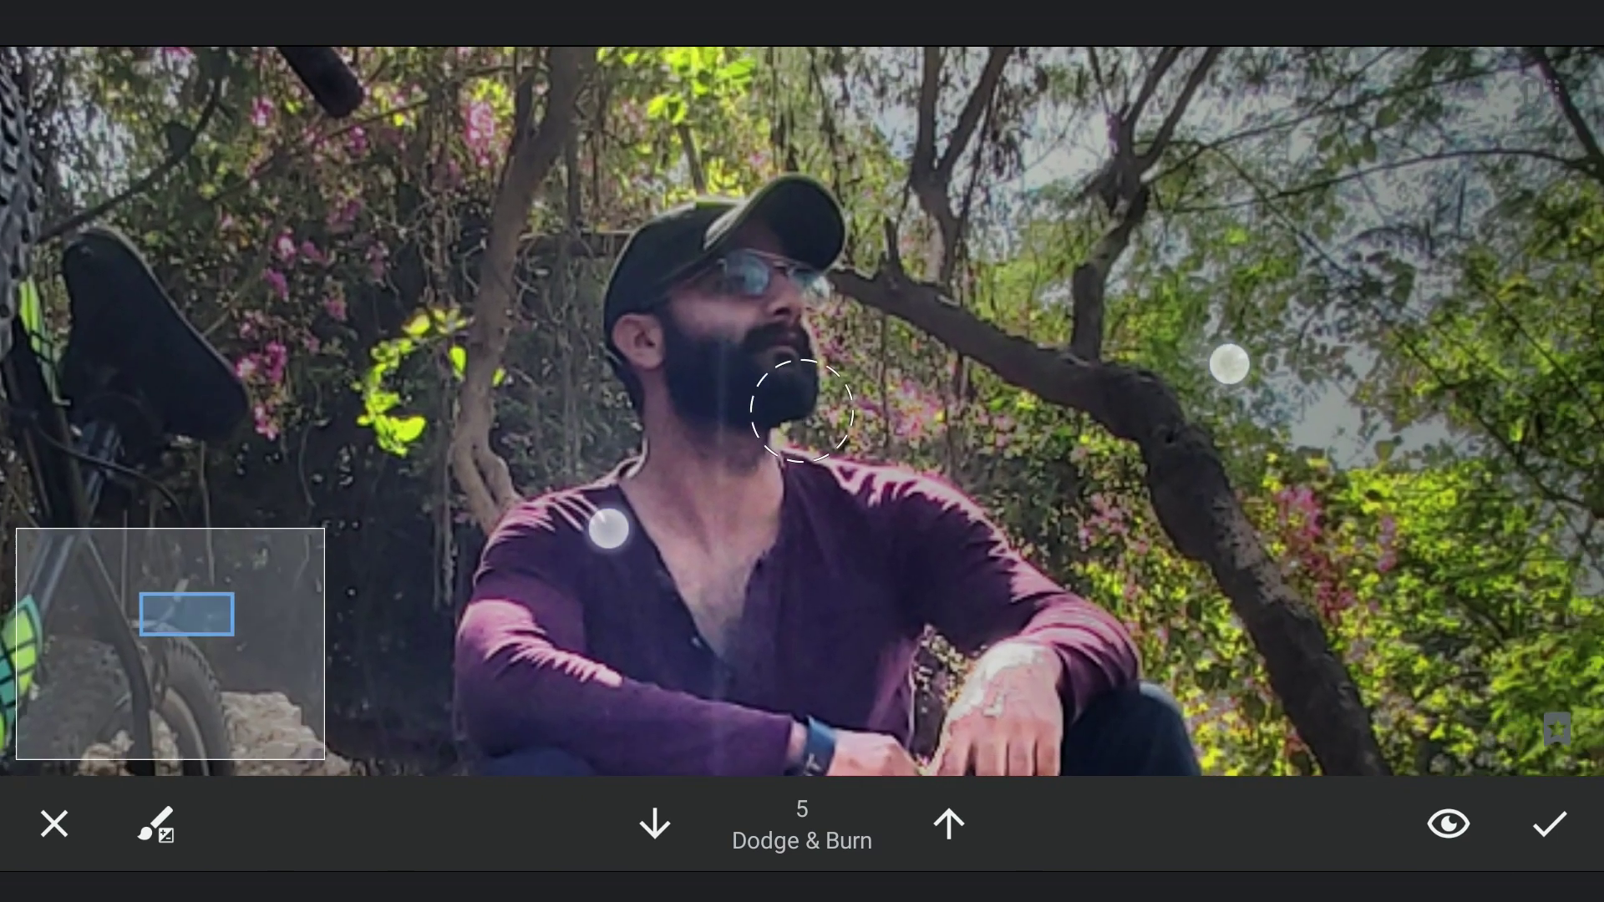
{"action": "scroll", "coordinate": [802, 376], "scroll_direction": "down", "scroll_amount": 5}
{"action": "scroll", "coordinate": [803, 412], "scroll_direction": "down", "scroll_amount": 5}
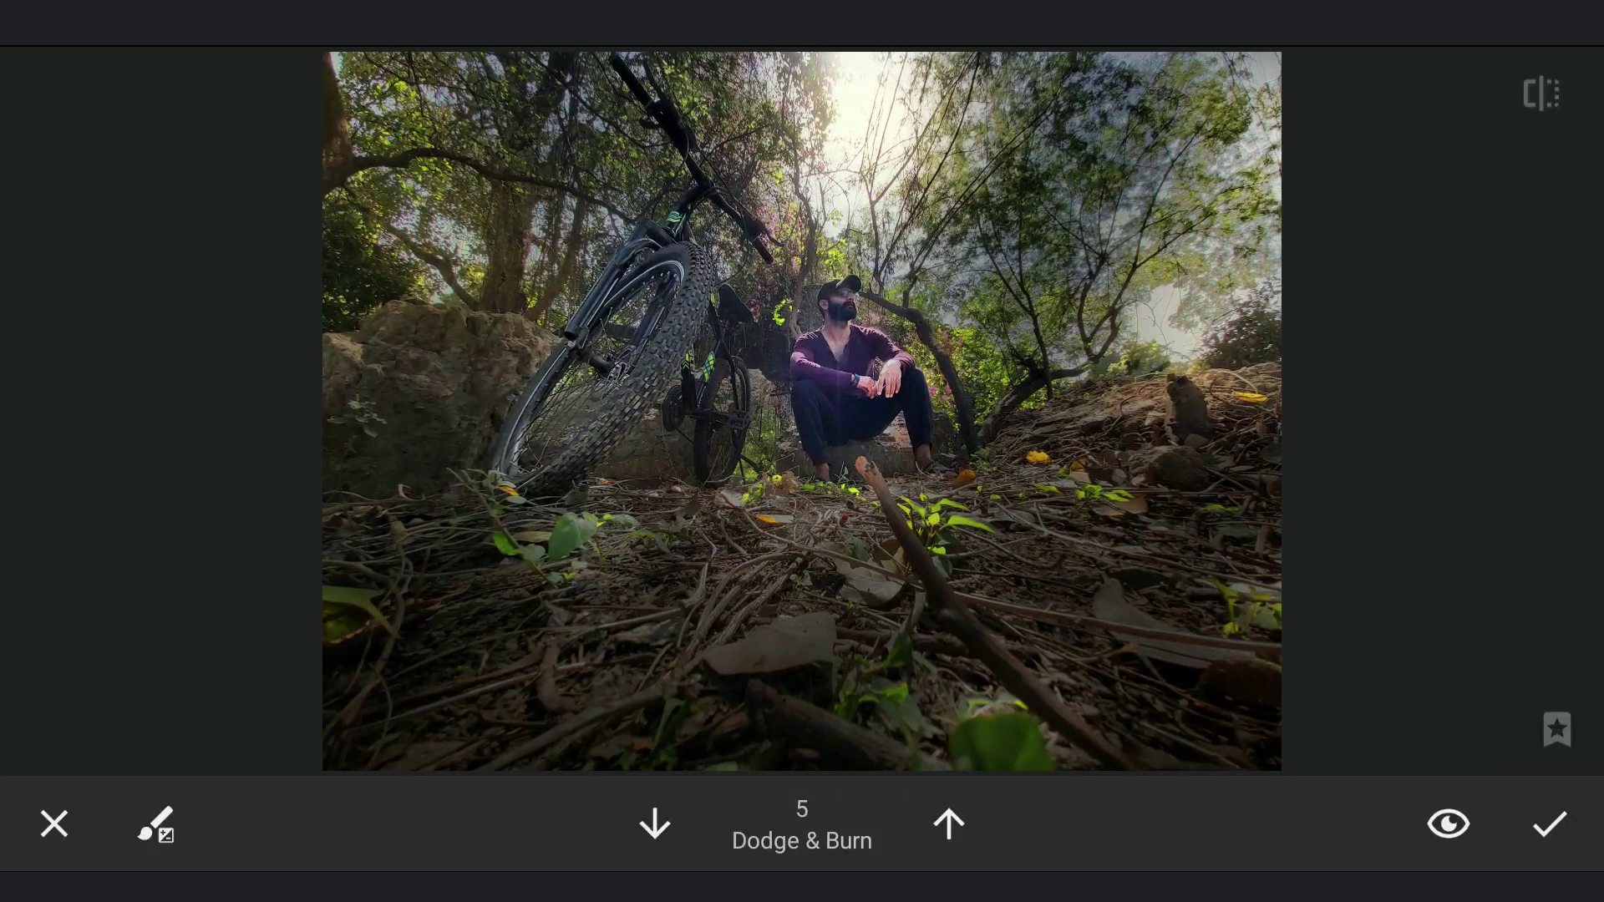
{"action": "left_click", "coordinate": [1544, 96]}
{"action": "left_click", "coordinate": [1550, 824]}
Add a Curves adjustment with lifted shadows and a raised midtone point
{"action": "left_click", "coordinate": [1558, 466]}
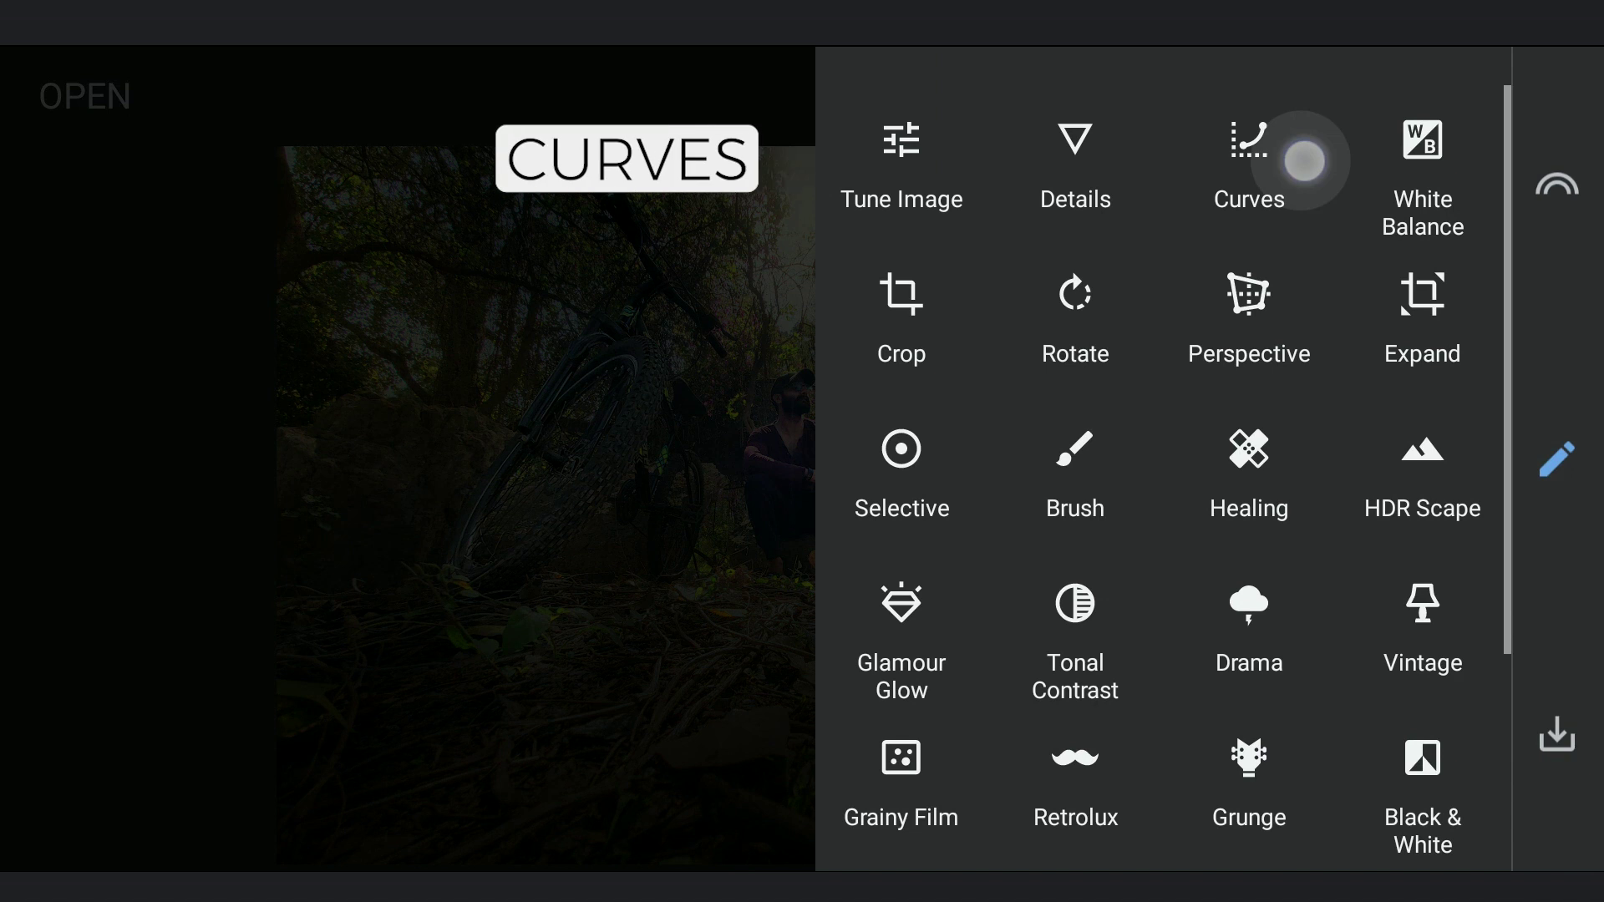
{"action": "left_click", "coordinate": [1306, 158]}
{"action": "left_click_drag", "start_coordinate": [997, 742], "coordinate": [992, 636]}
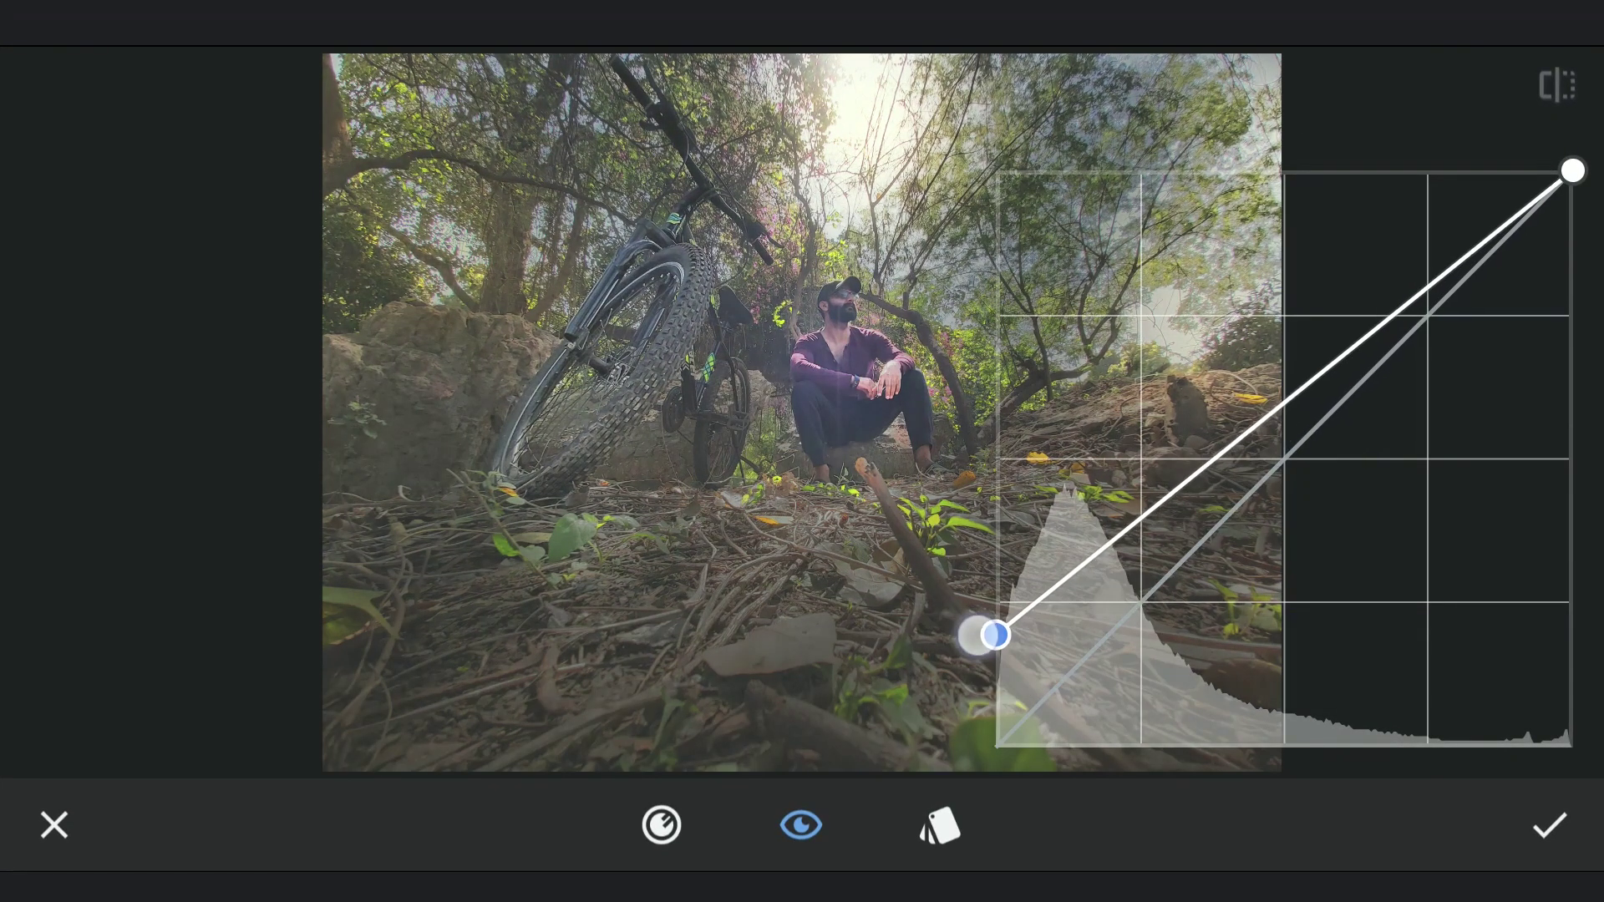
{"action": "left_click_drag", "start_coordinate": [1254, 415], "coordinate": [1260, 353]}
{"action": "left_click_drag", "start_coordinate": [995, 639], "coordinate": [1009, 606]}
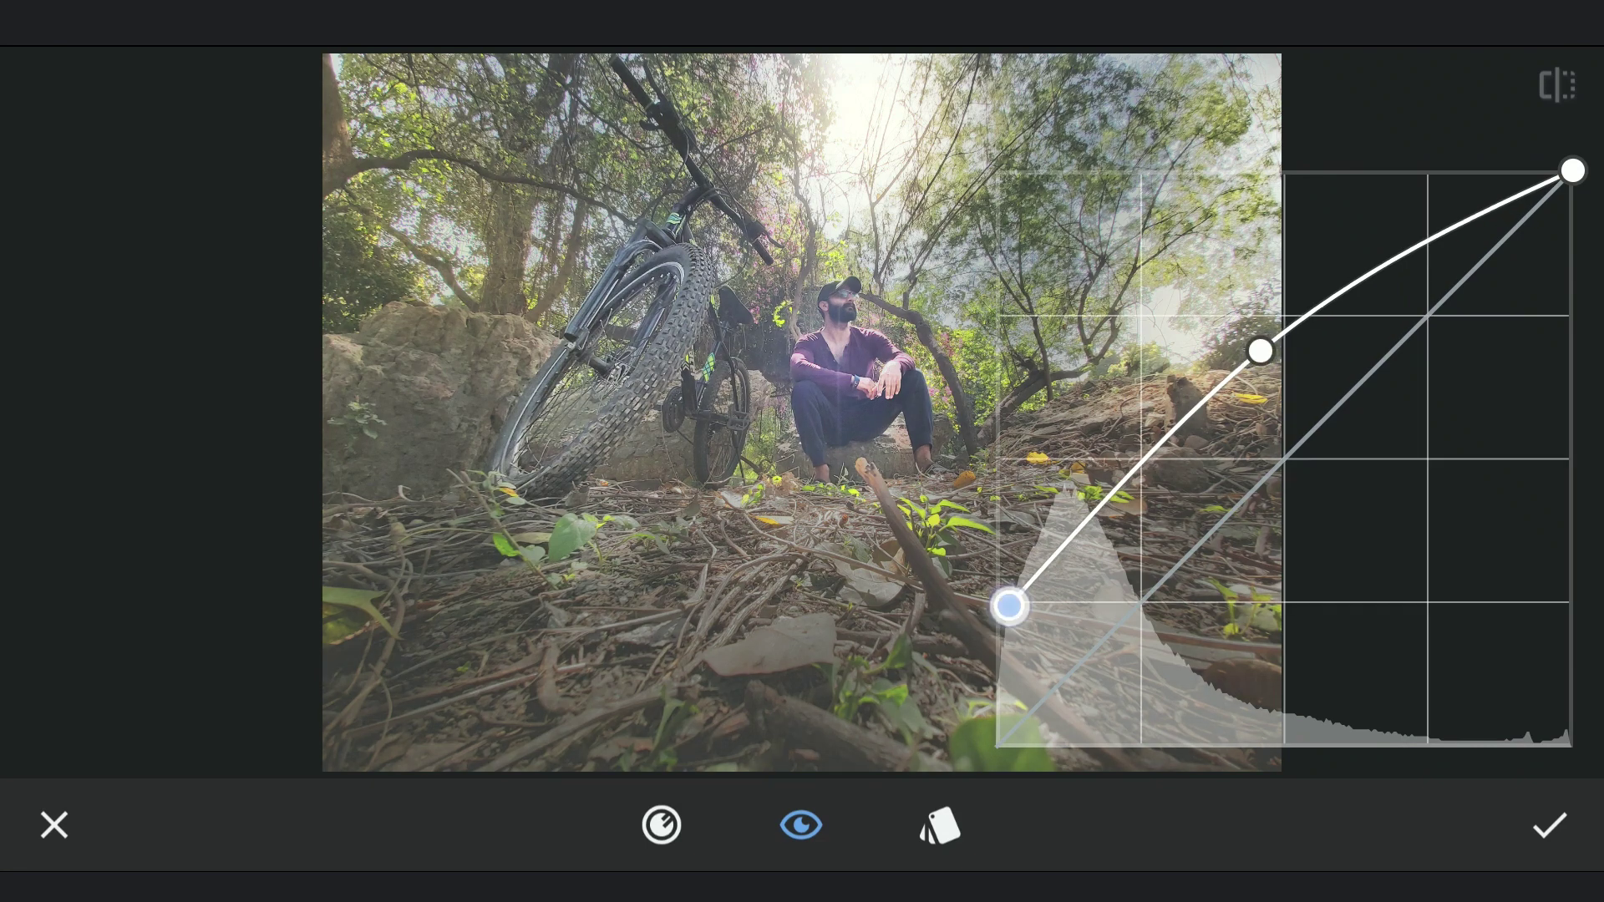
{"action": "left_click", "coordinate": [1550, 824]}
Brush-mask the newest Curves edit at strength 50
{"action": "left_click", "coordinate": [1295, 96]}
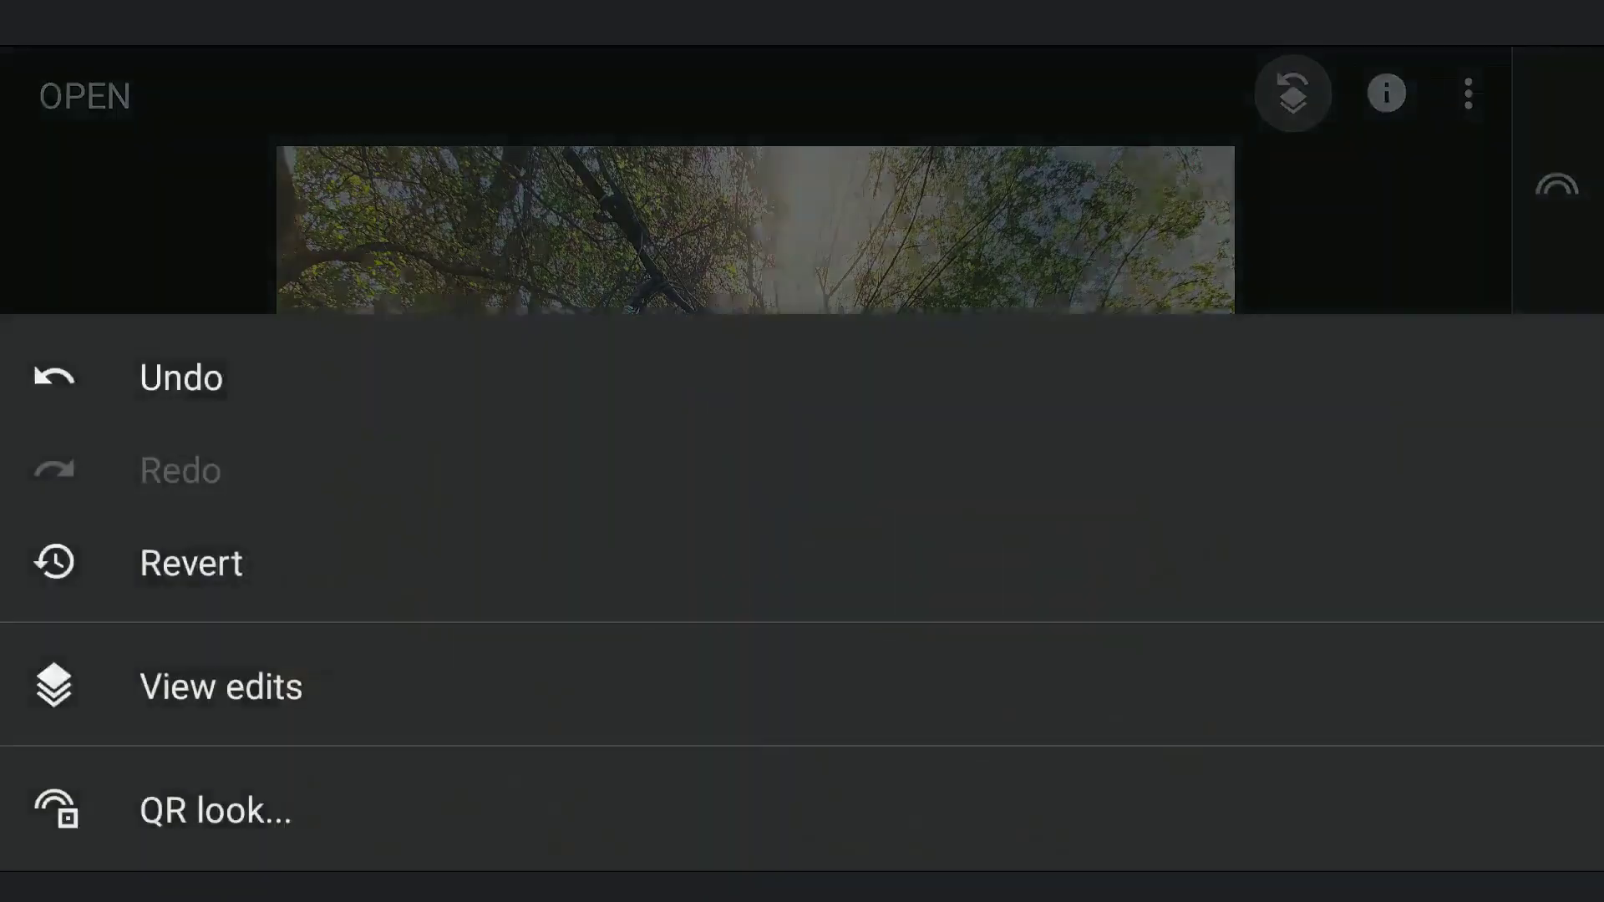
{"action": "left_click", "coordinate": [221, 687]}
{"action": "left_click", "coordinate": [1495, 206]}
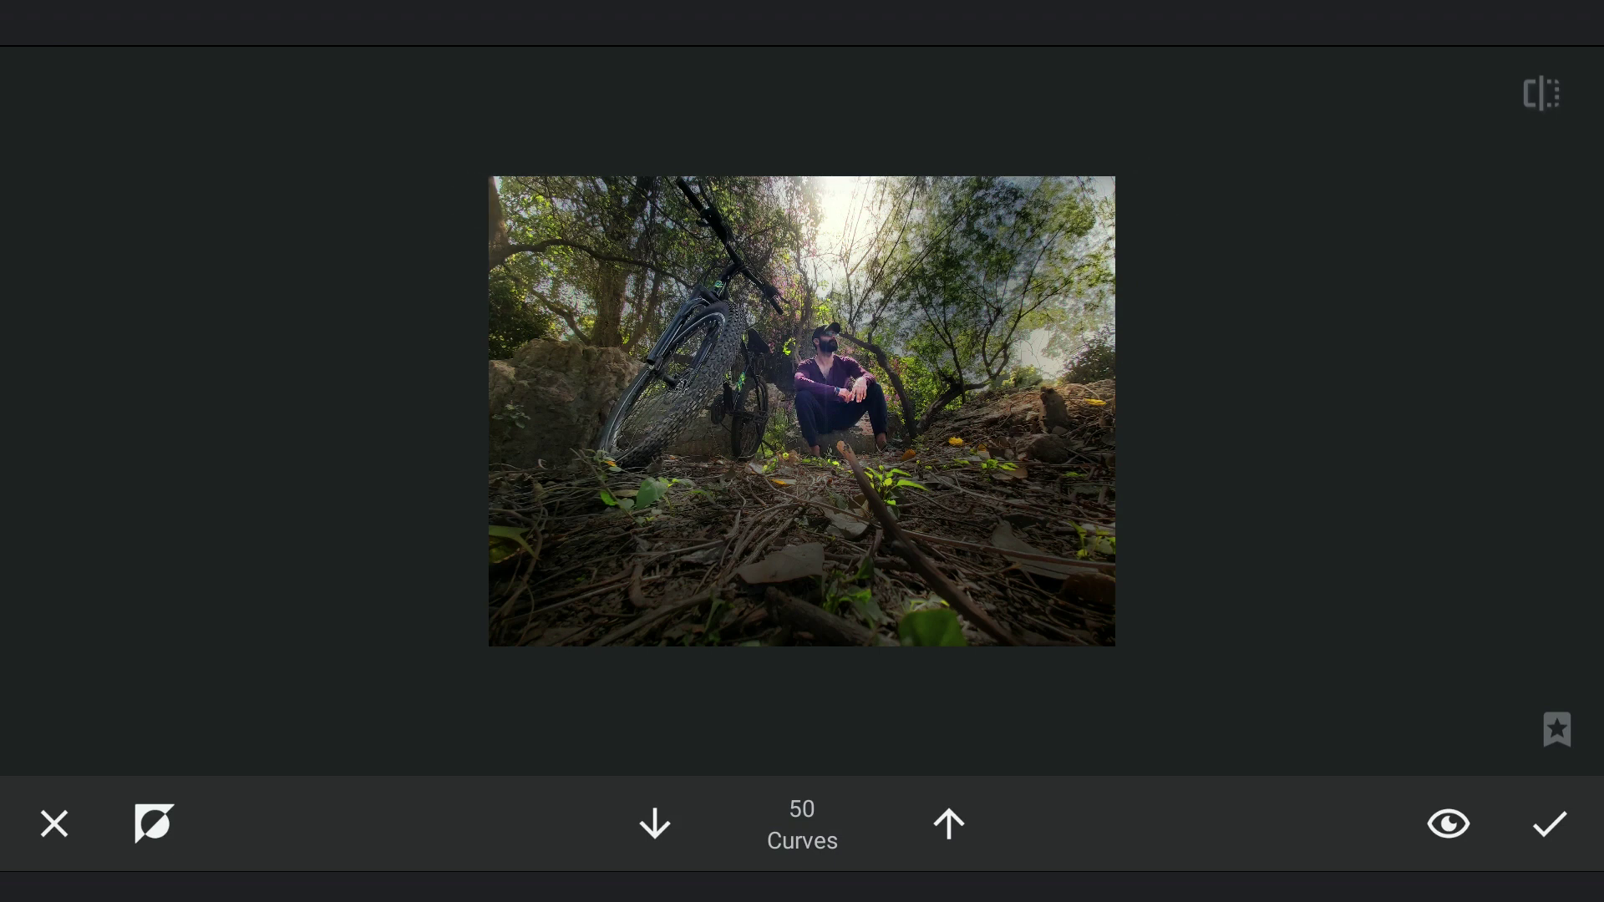
{"action": "left_click", "coordinate": [1559, 822]}
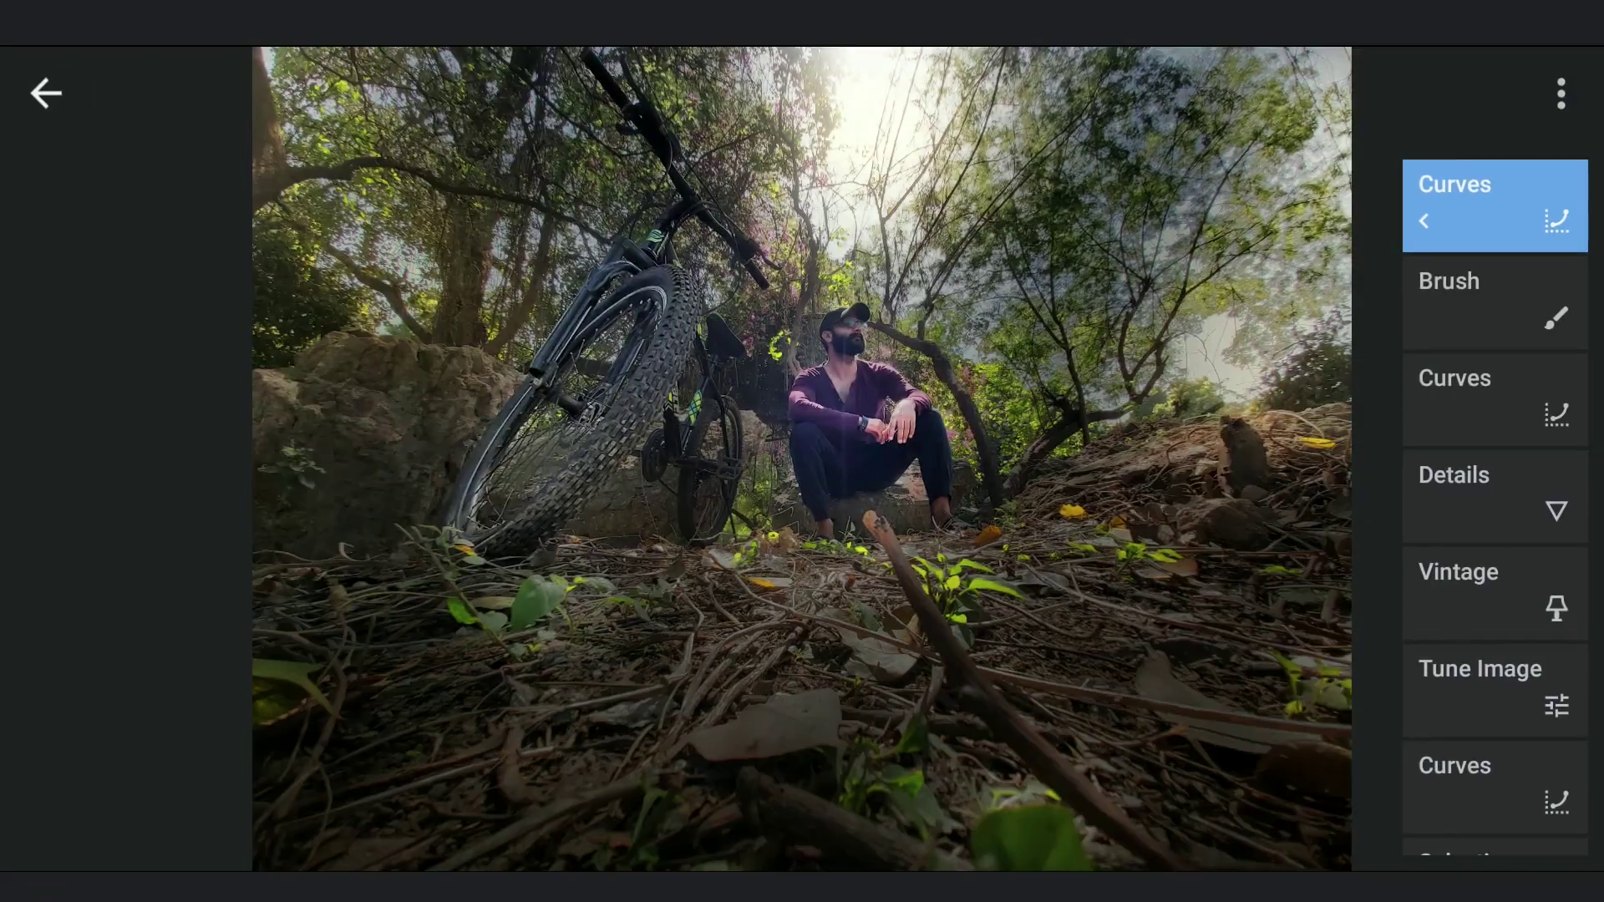
{"action": "left_click", "coordinate": [60, 92]}
{"action": "left_click", "coordinate": [1558, 461]}
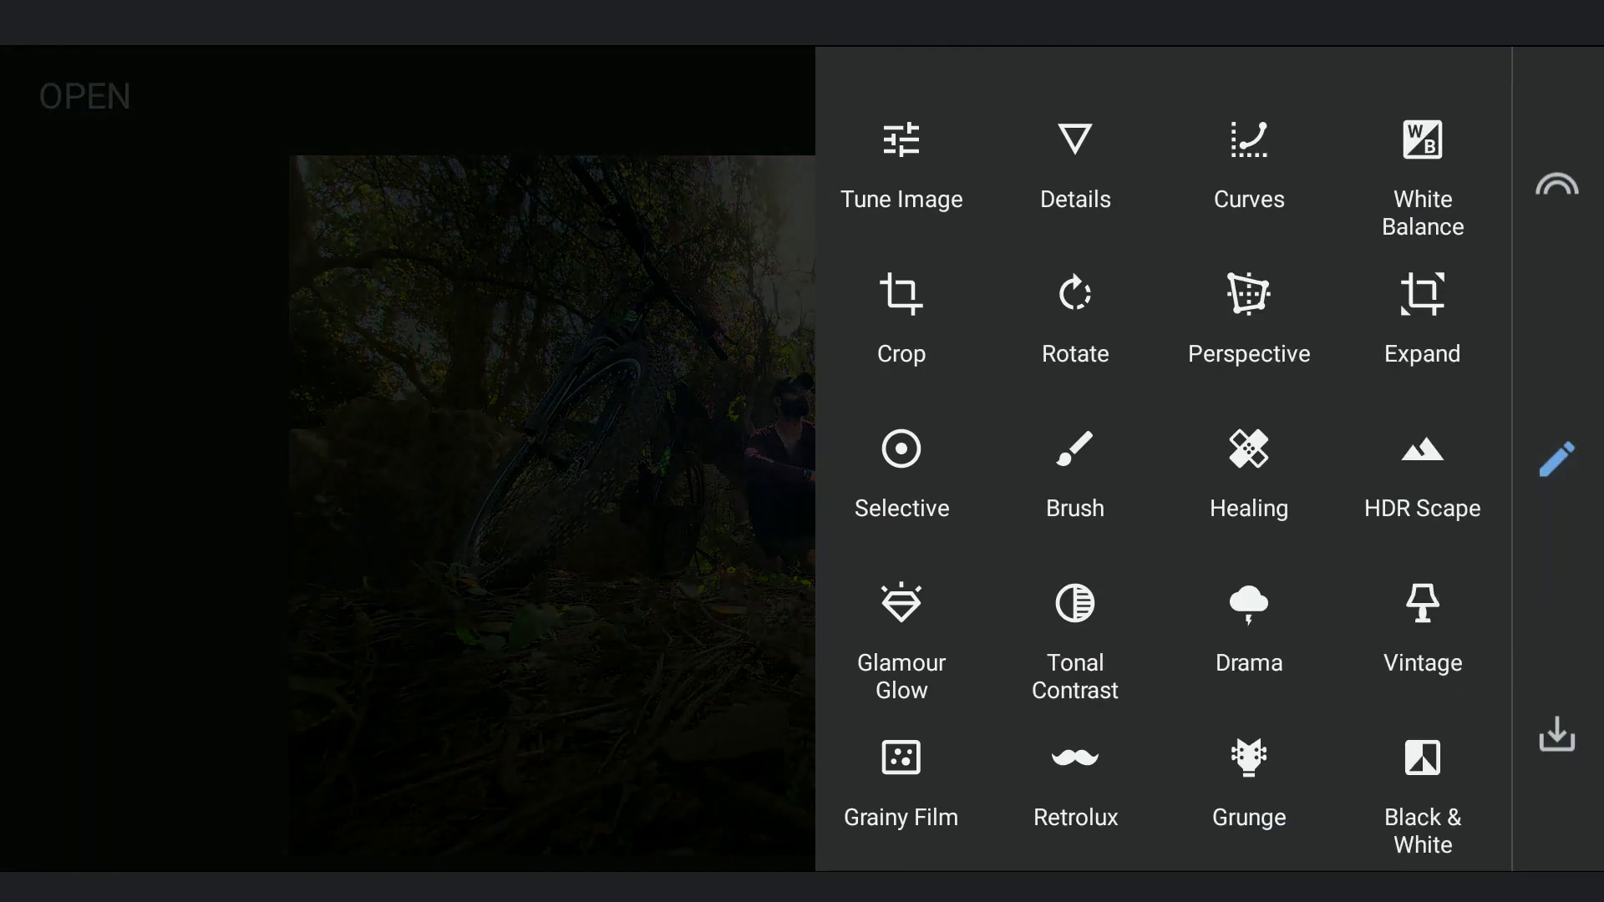
Add a Glamour Glow in the second style with glow reduced to +45
{"action": "left_click", "coordinate": [917, 643]}
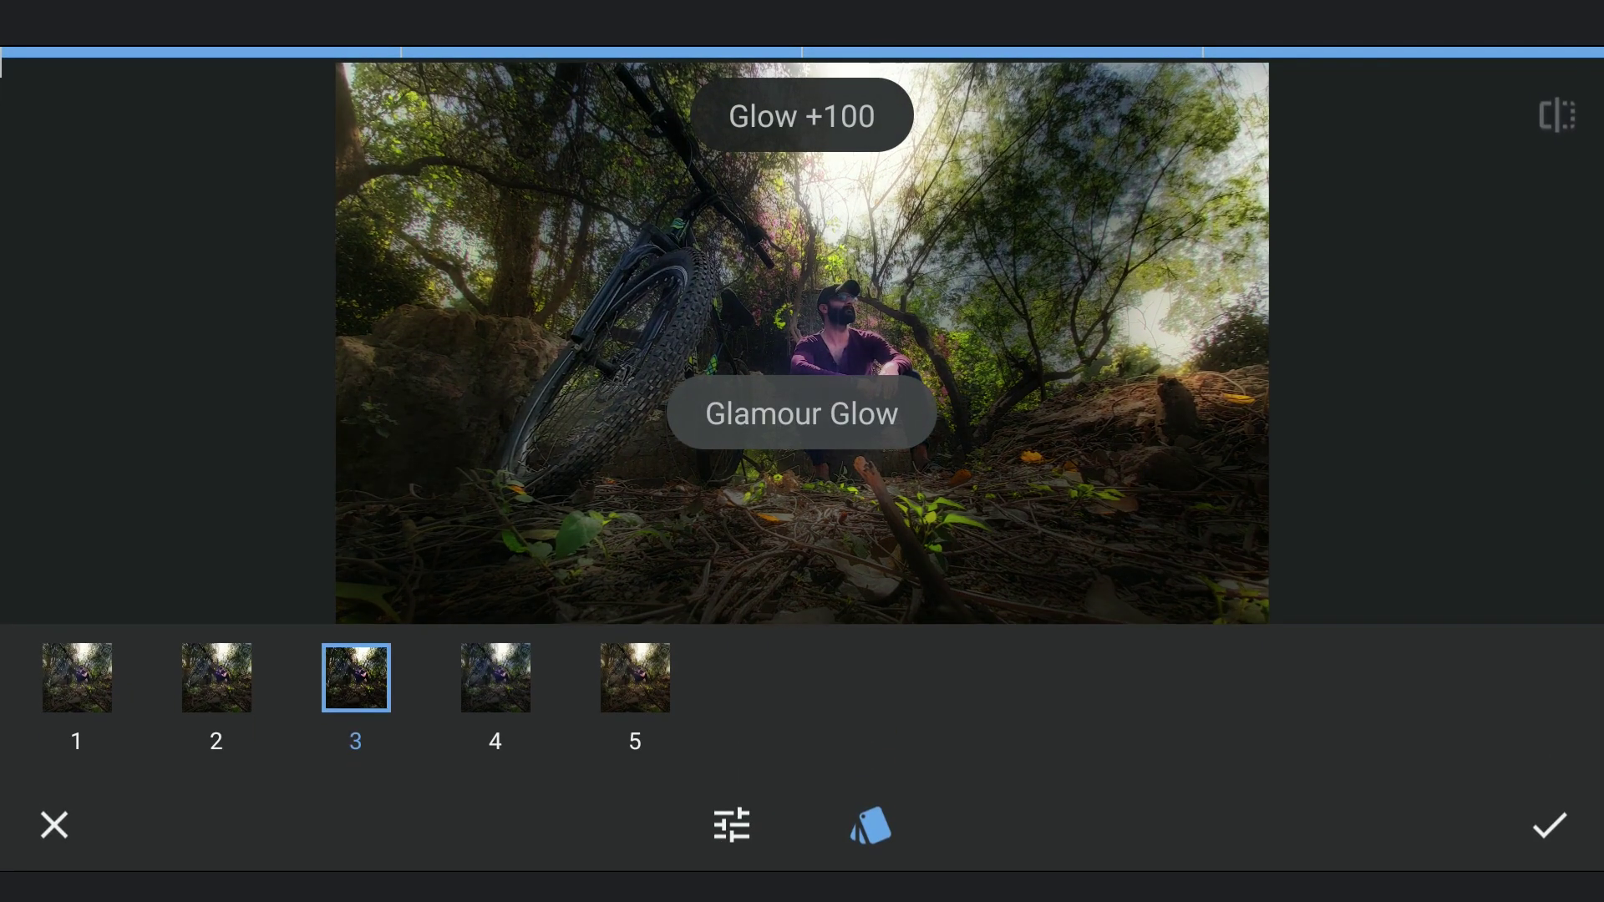
{"action": "left_click", "coordinate": [217, 679]}
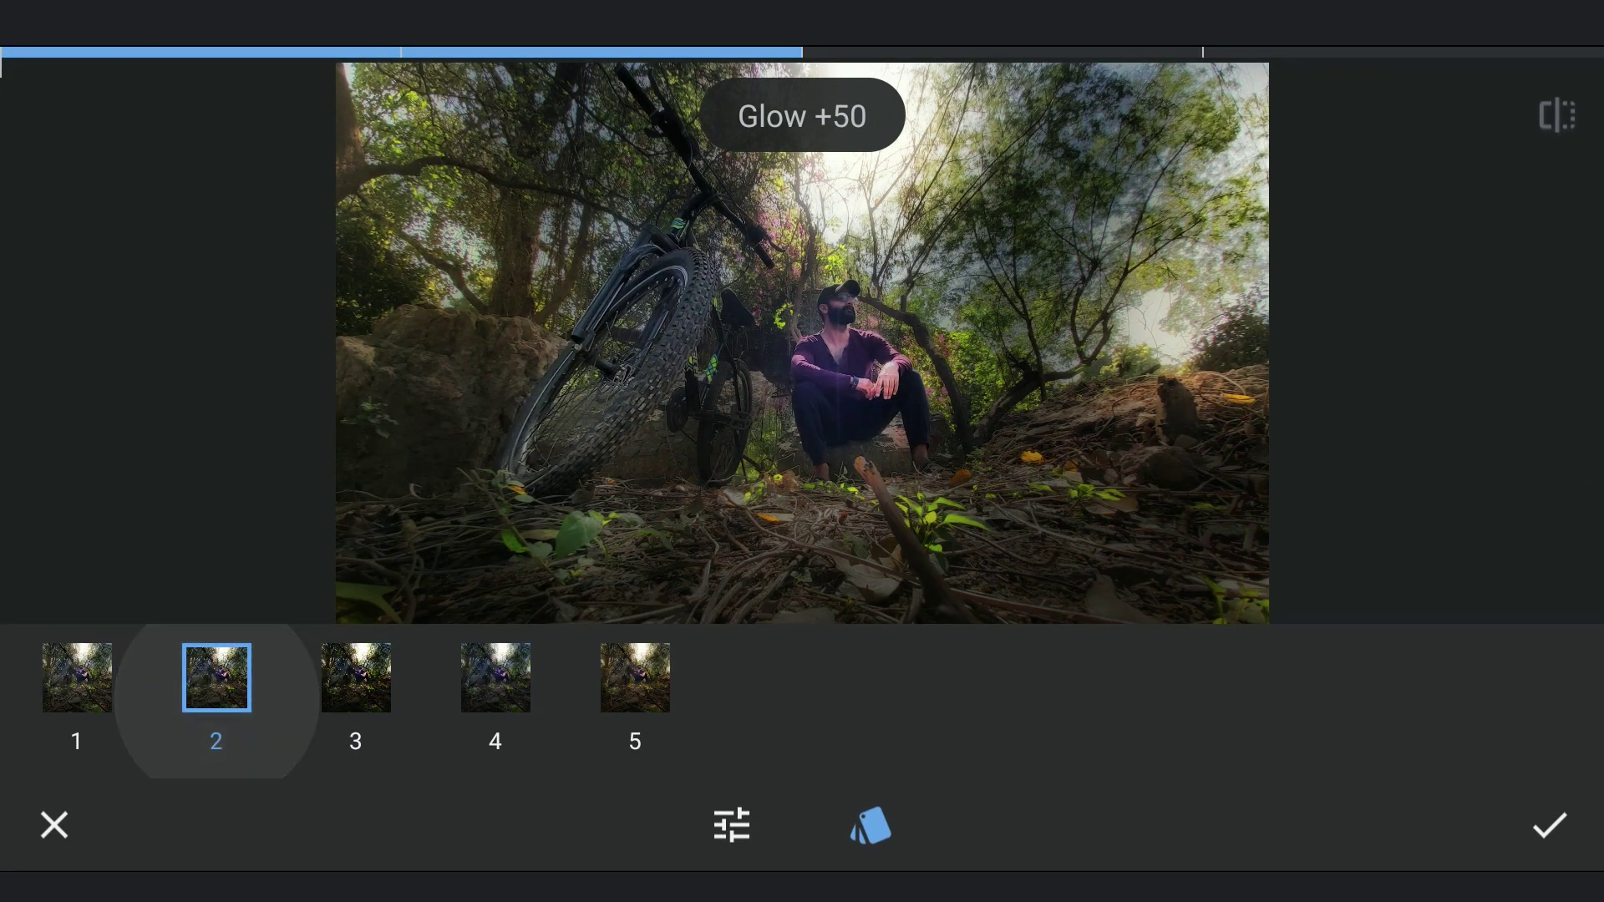
{"action": "left_click", "coordinate": [77, 678]}
{"action": "left_click", "coordinate": [216, 678]}
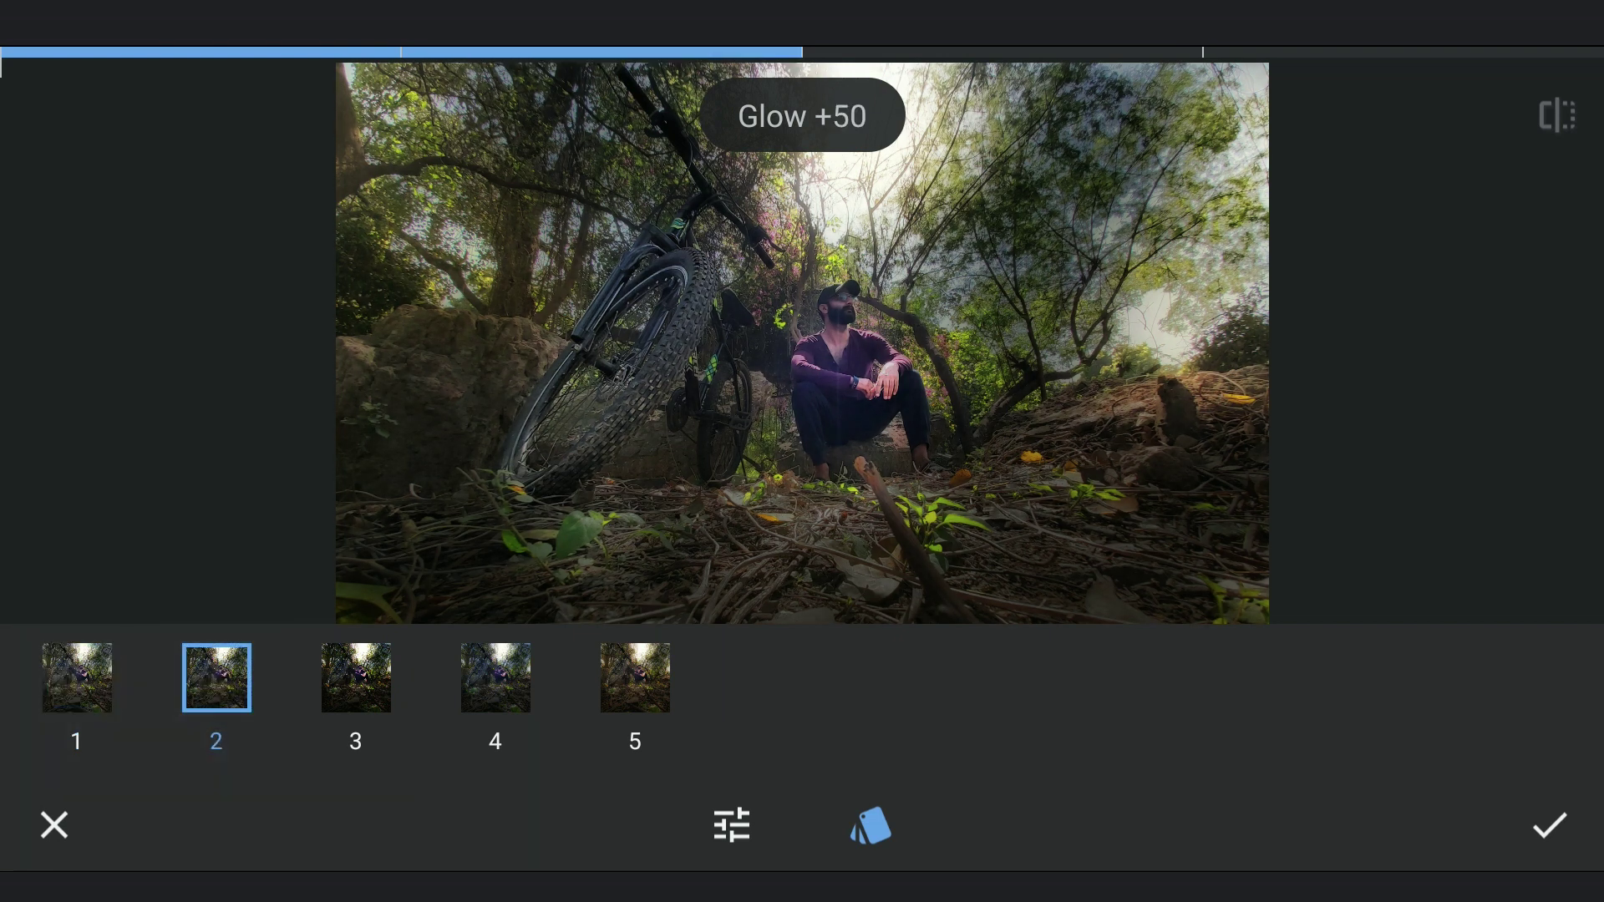
{"action": "left_click_drag", "start_coordinate": [1045, 522], "coordinate": [1036, 470]}
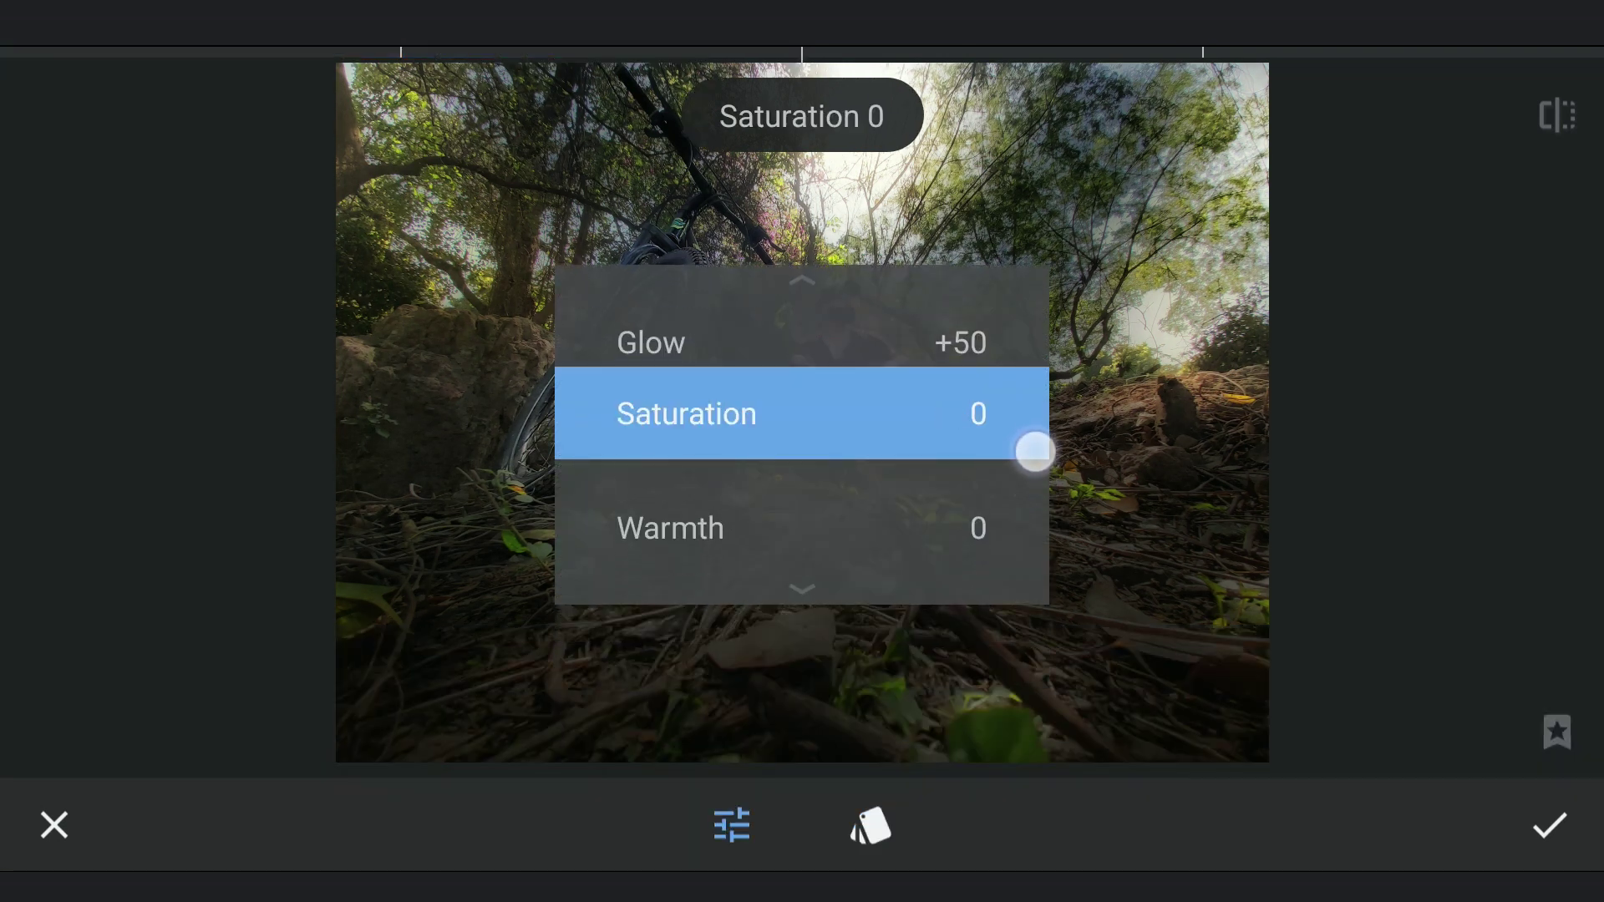
{"action": "left_click_drag", "start_coordinate": [1108, 606], "coordinate": [1014, 618]}
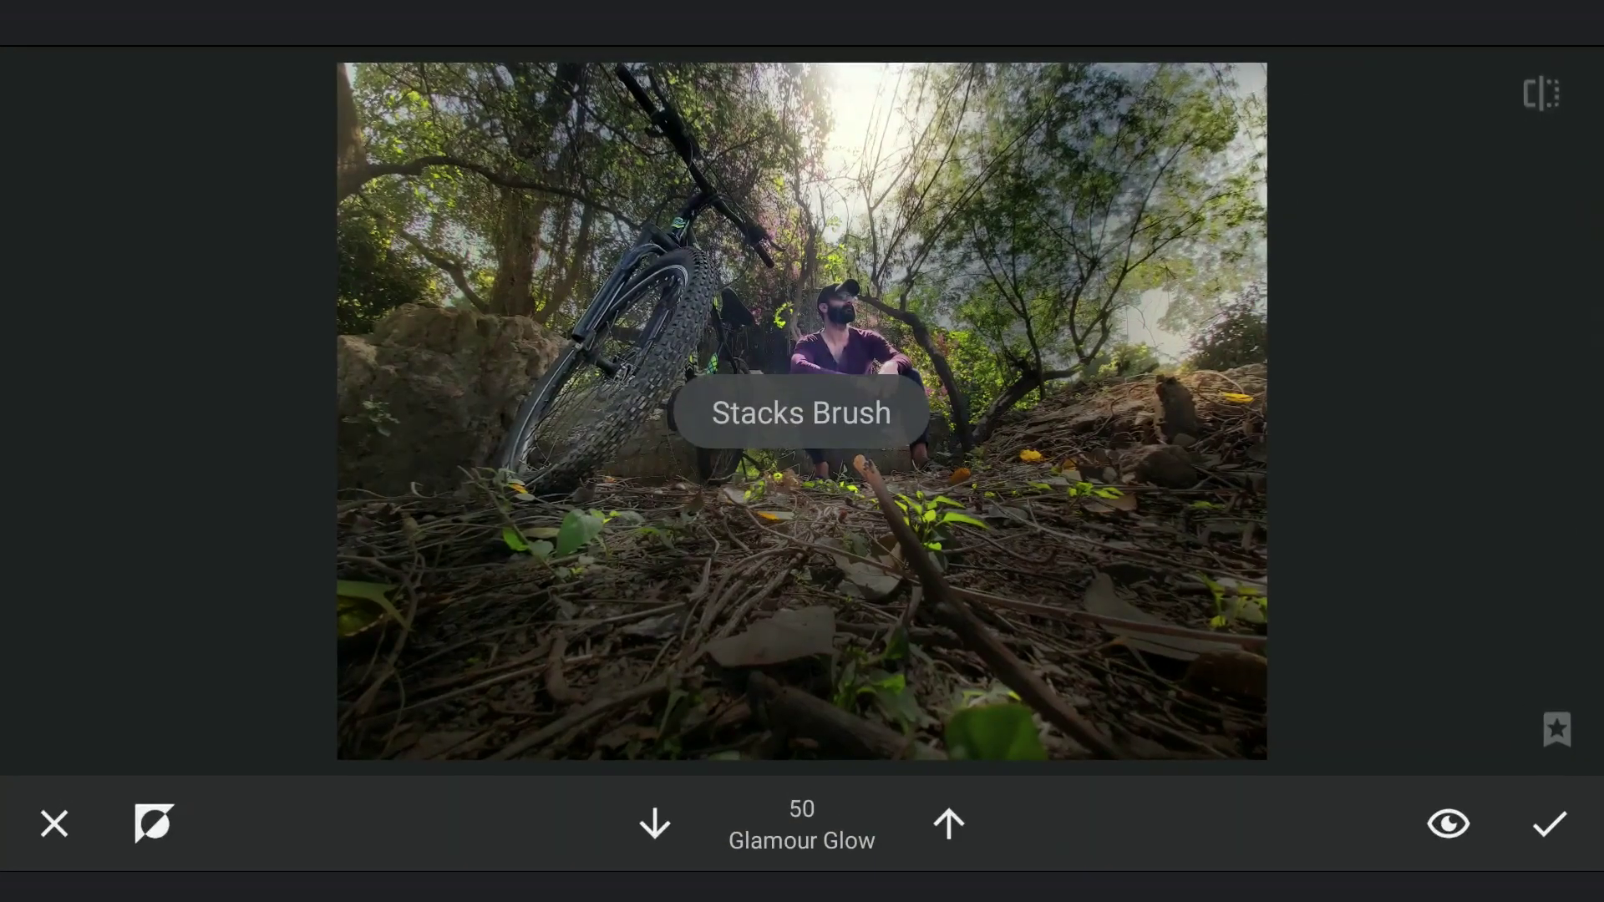
Retouch the brush masks with Tune Image at strength 25, then reselect Glamour Glow
{"action": "left_click", "coordinate": [153, 823]}
{"action": "left_click", "coordinate": [654, 824]}
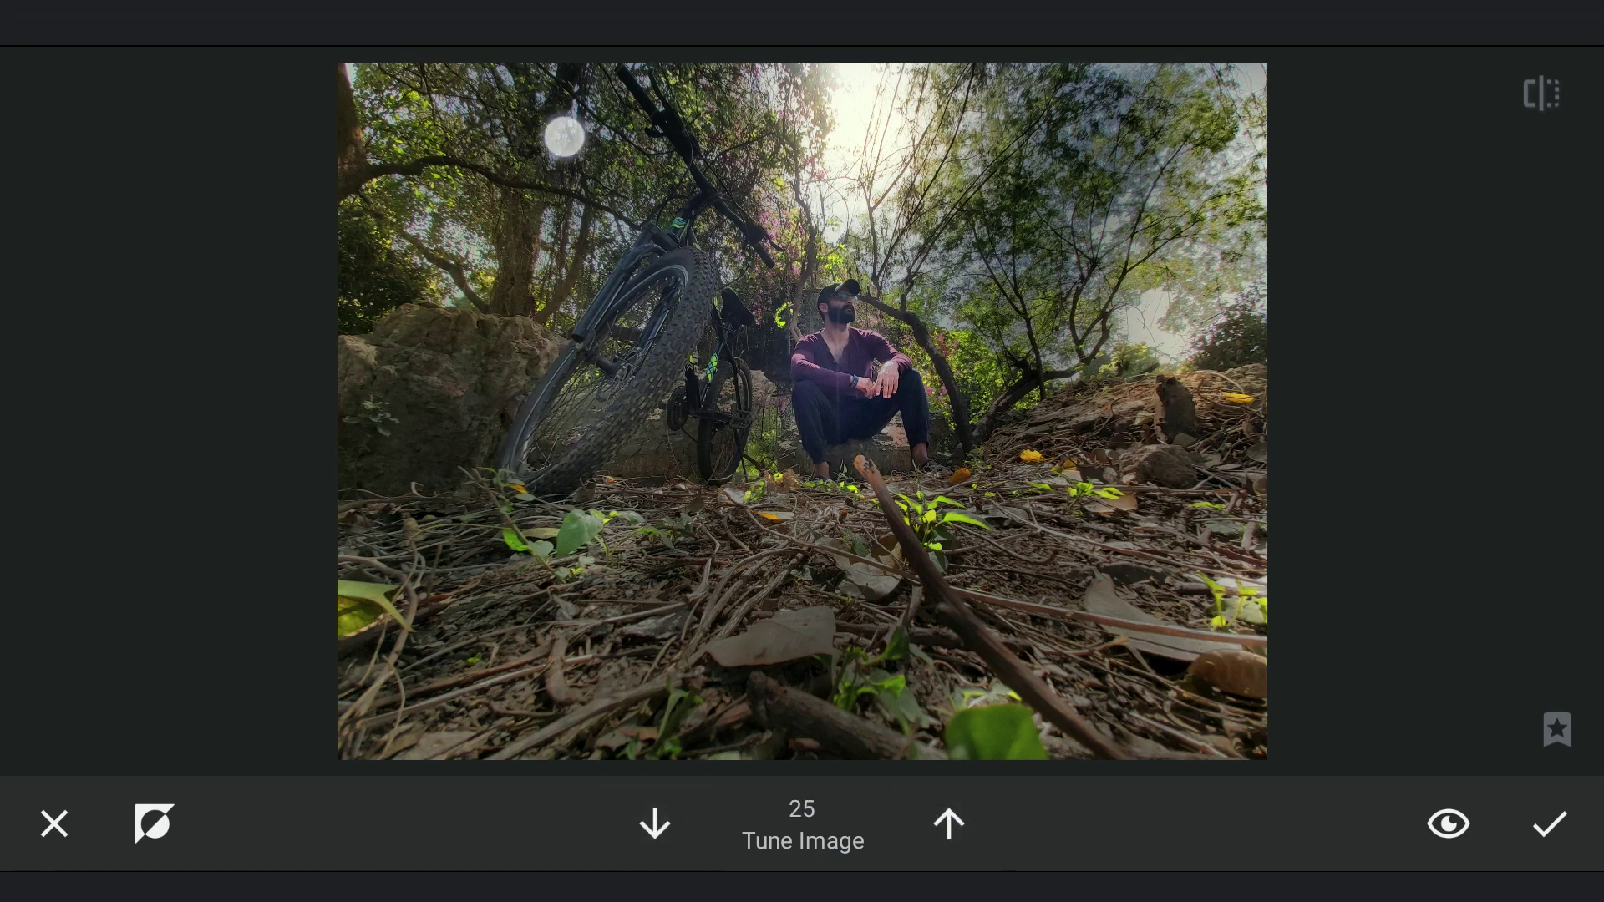
{"action": "left_click", "coordinate": [949, 824]}
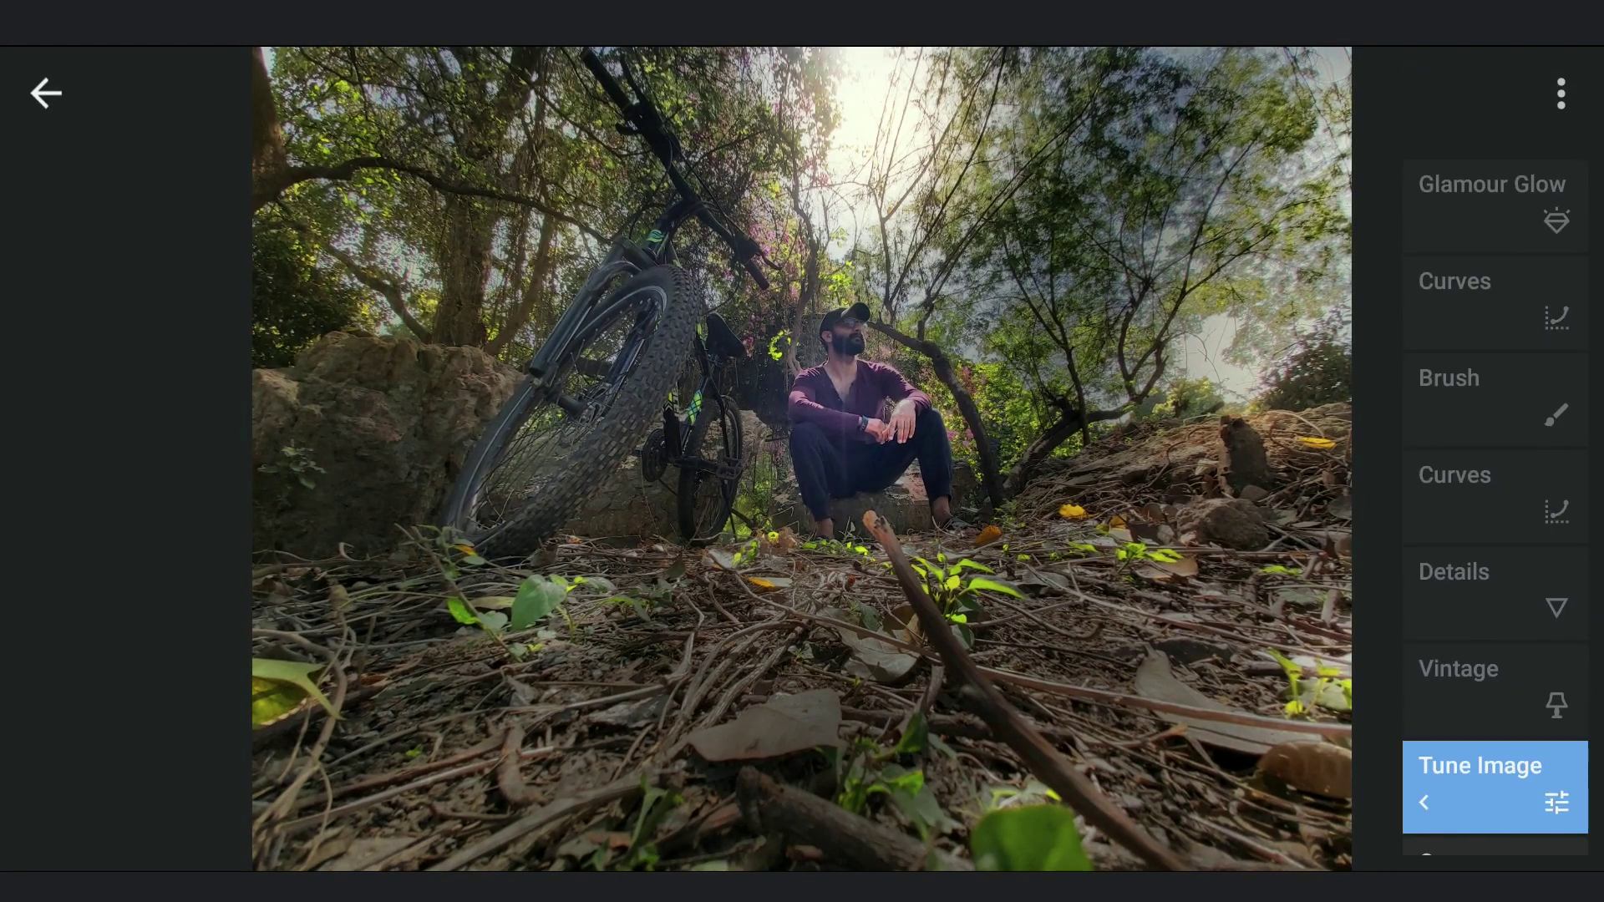
{"action": "left_click", "coordinate": [1491, 138]}
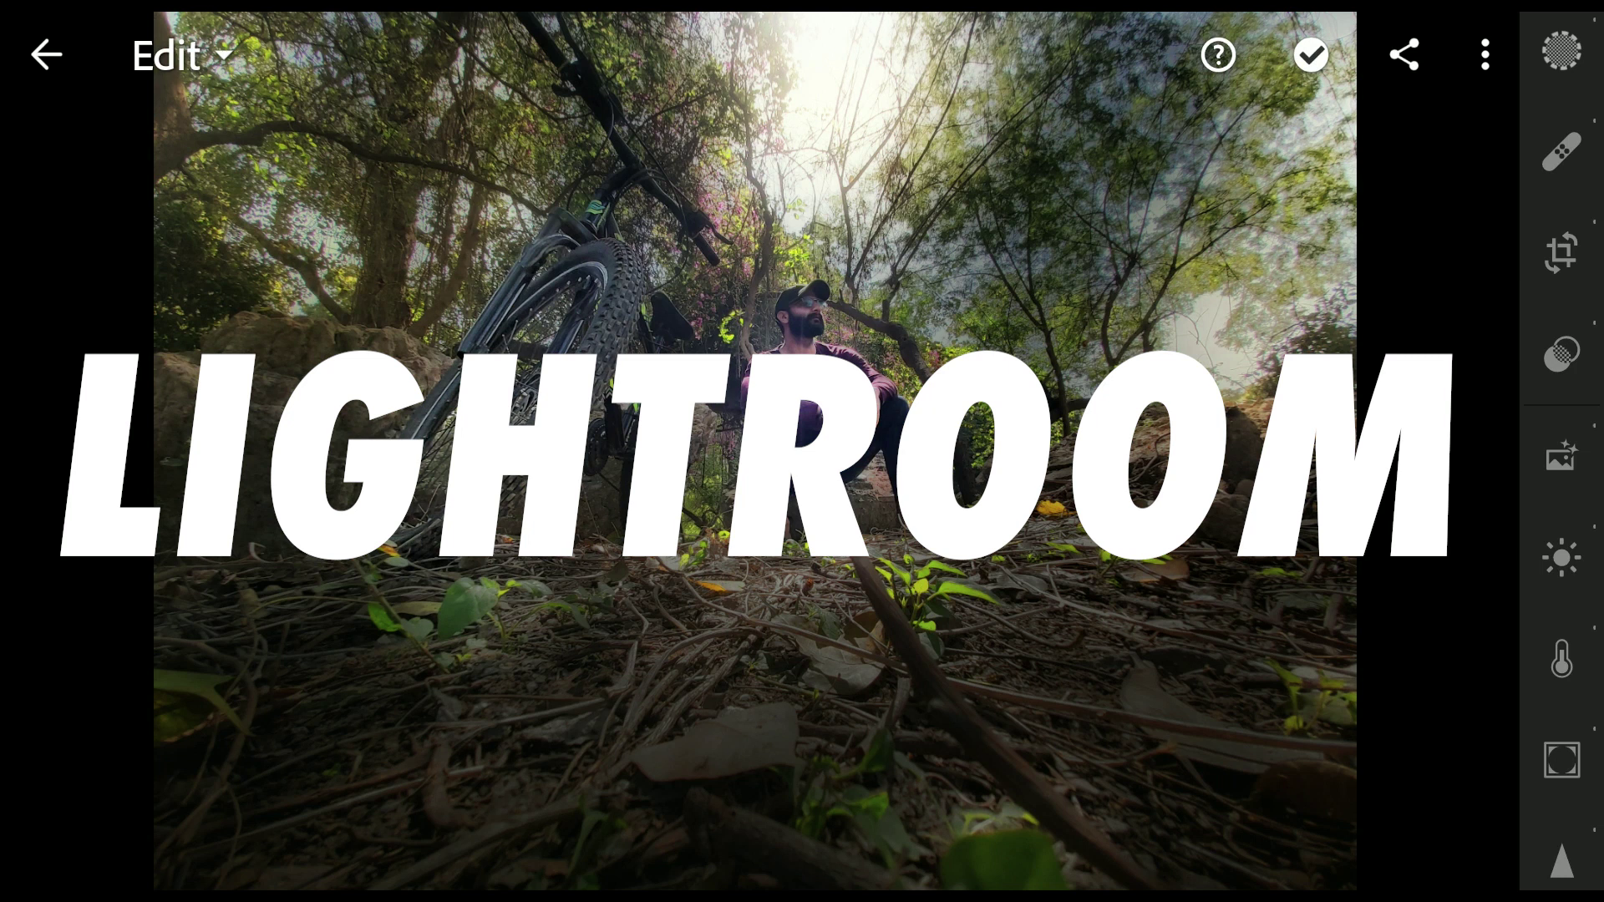
Raise Lightroom's Whites to 9 and Blacks to 6 in the Light panel
{"action": "left_click", "coordinate": [1561, 563]}
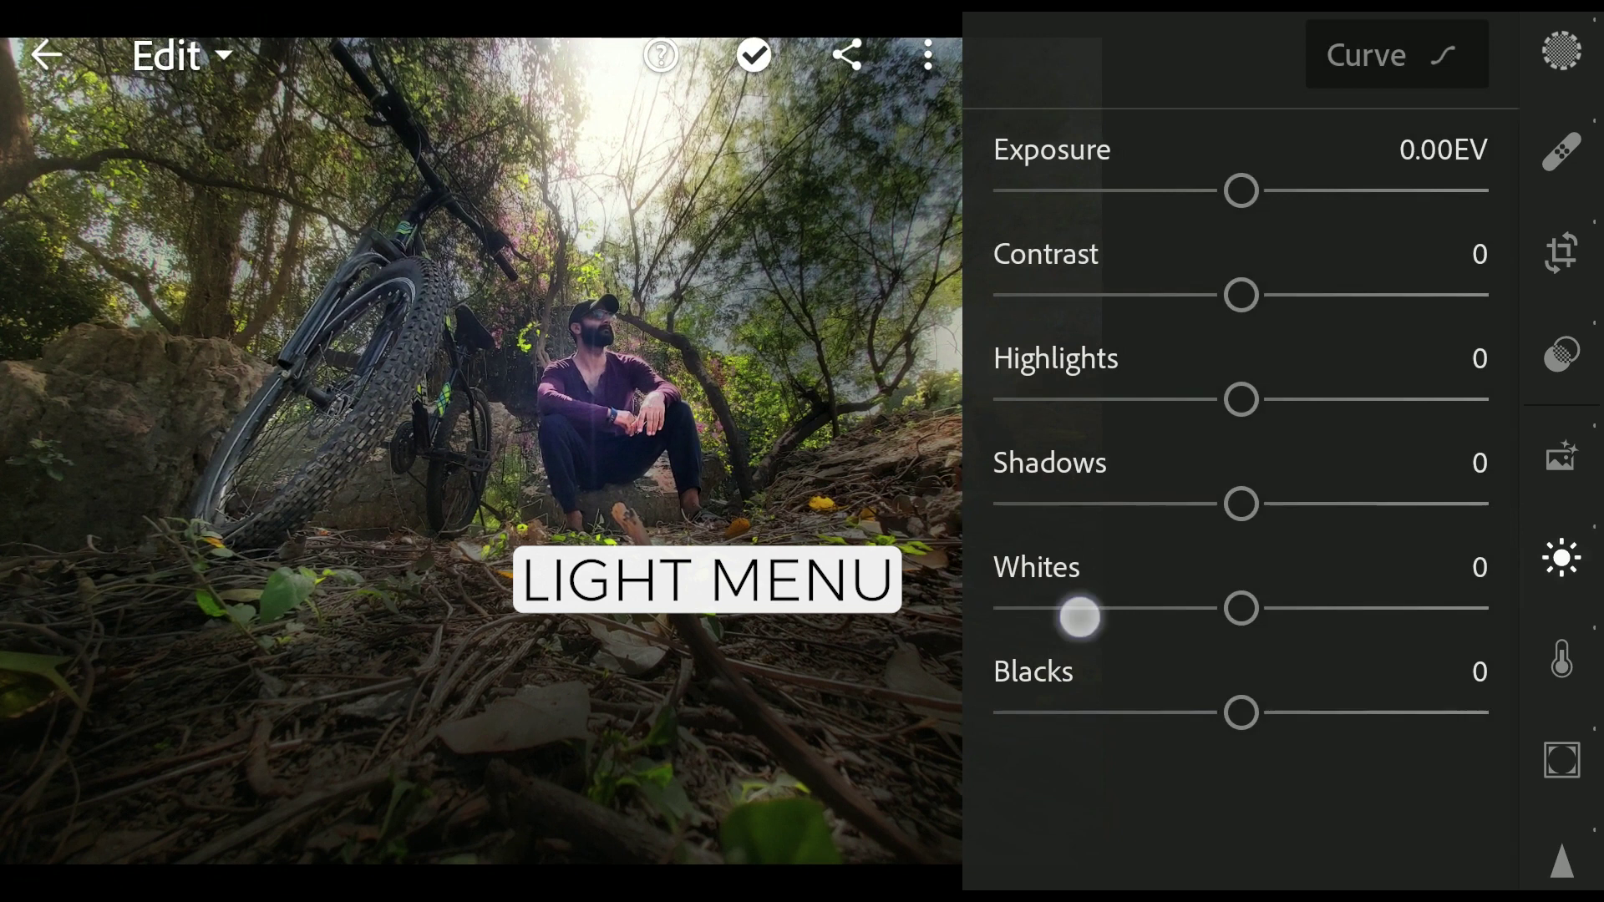
{"action": "left_click_drag", "start_coordinate": [1241, 610], "coordinate": [1262, 609]}
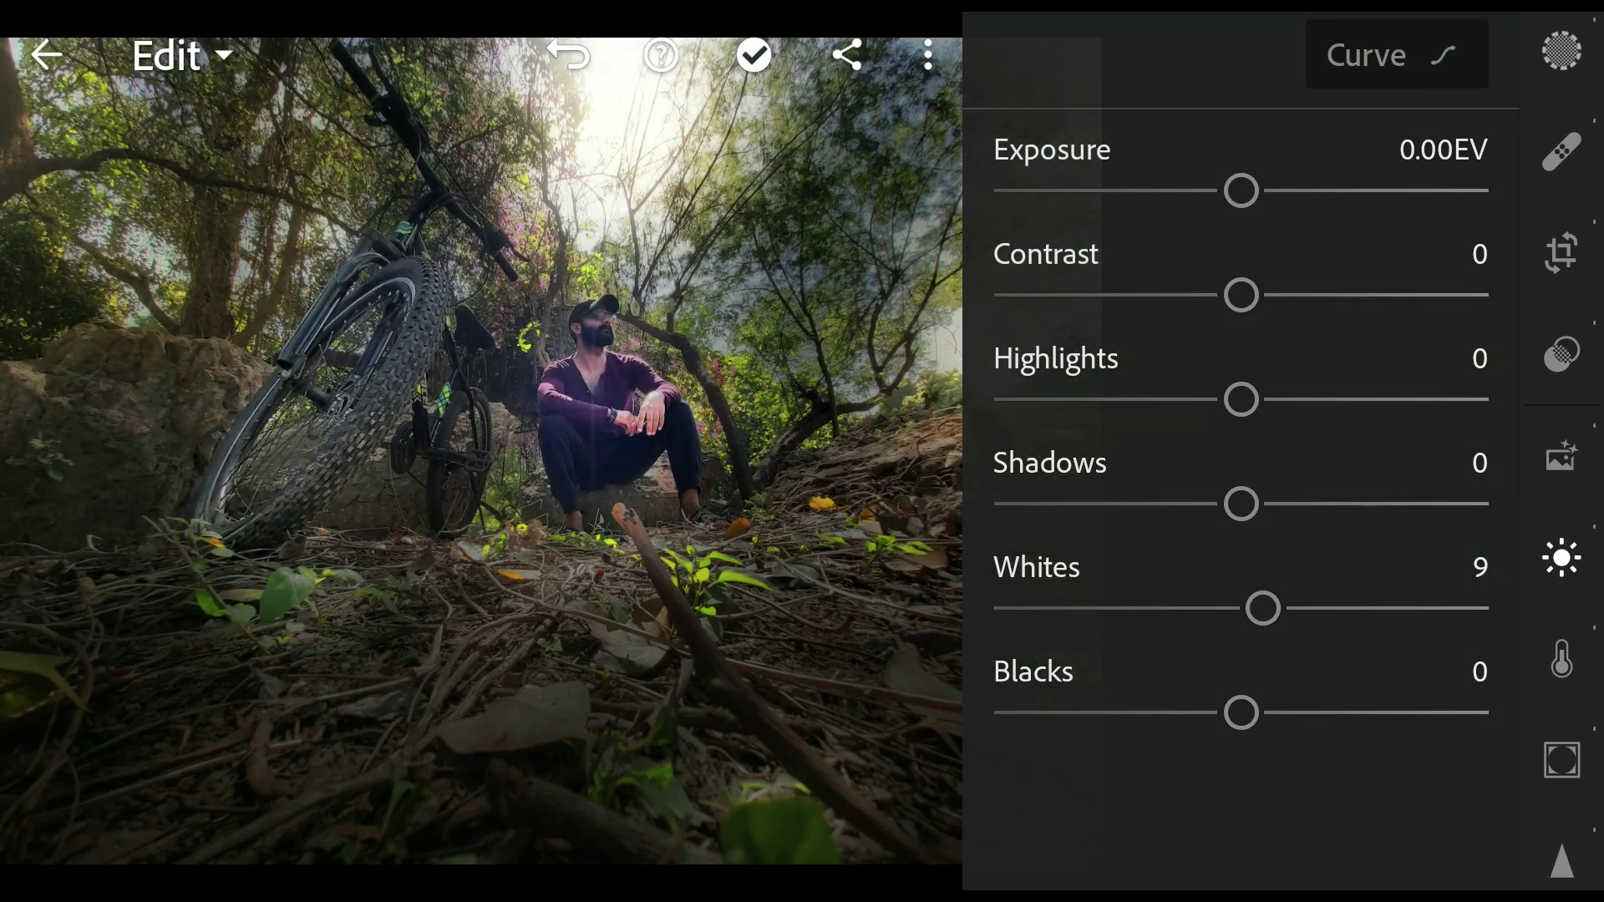
{"action": "mouse_move", "coordinate": [1235, 715]}
{"action": "left_mouse_down"}
{"action": "mouse_move", "coordinate": [1273, 715]}
{"action": "mouse_move", "coordinate": [1256, 715]}
{"action": "left_mouse_up"}
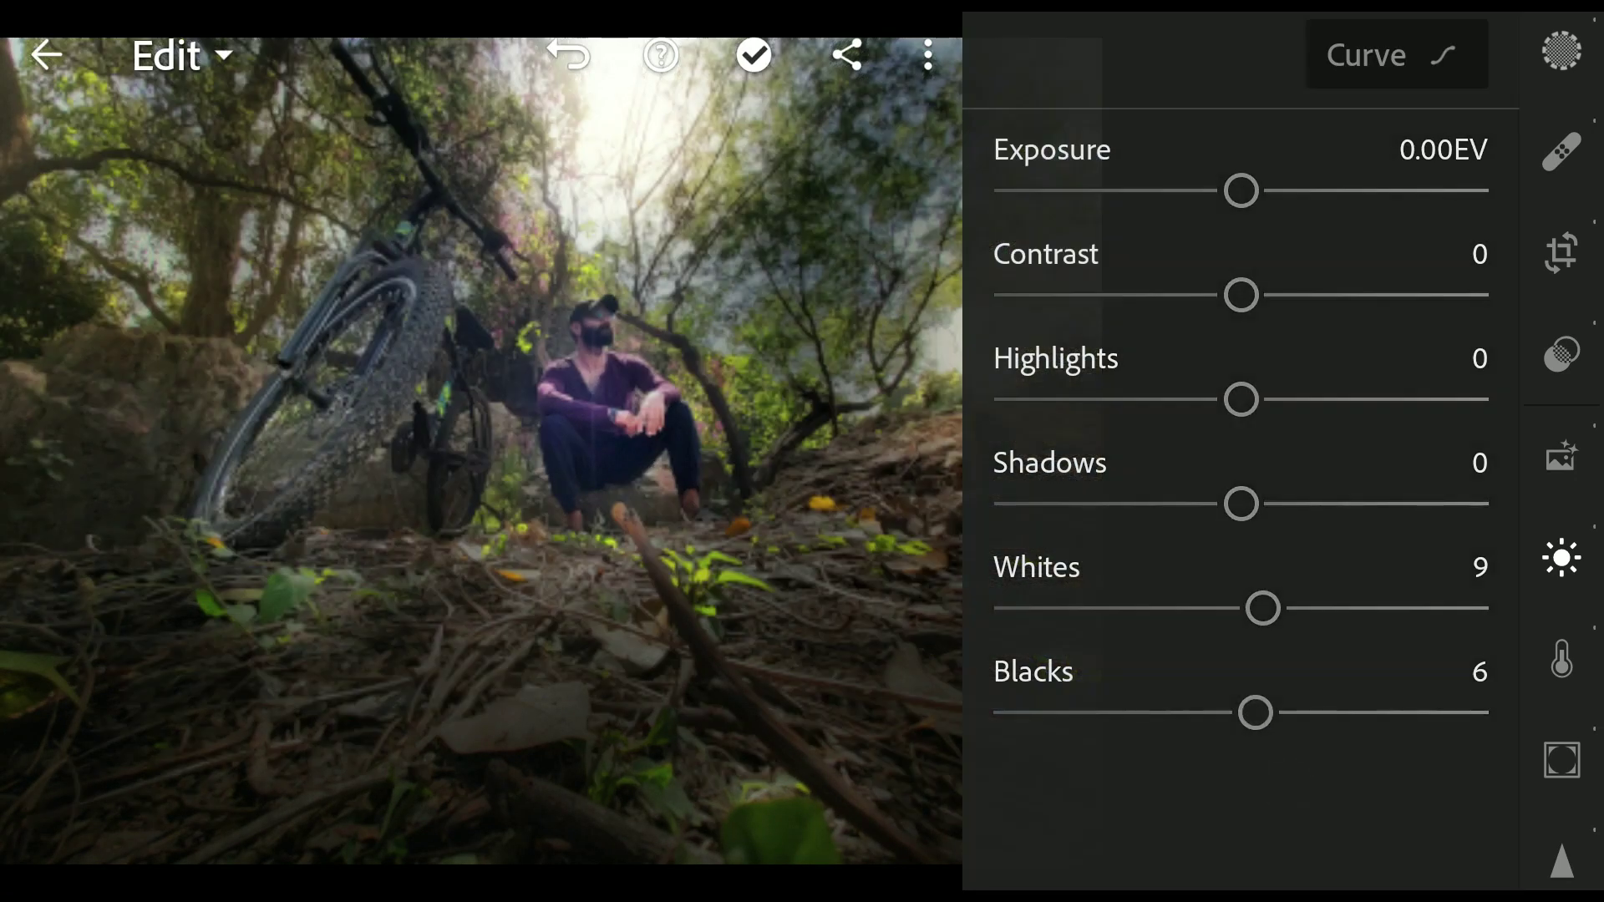
In Color Mix, set red hue 64 and saturation 22, and yellow hue -37
{"action": "left_click", "coordinate": [1562, 658]}
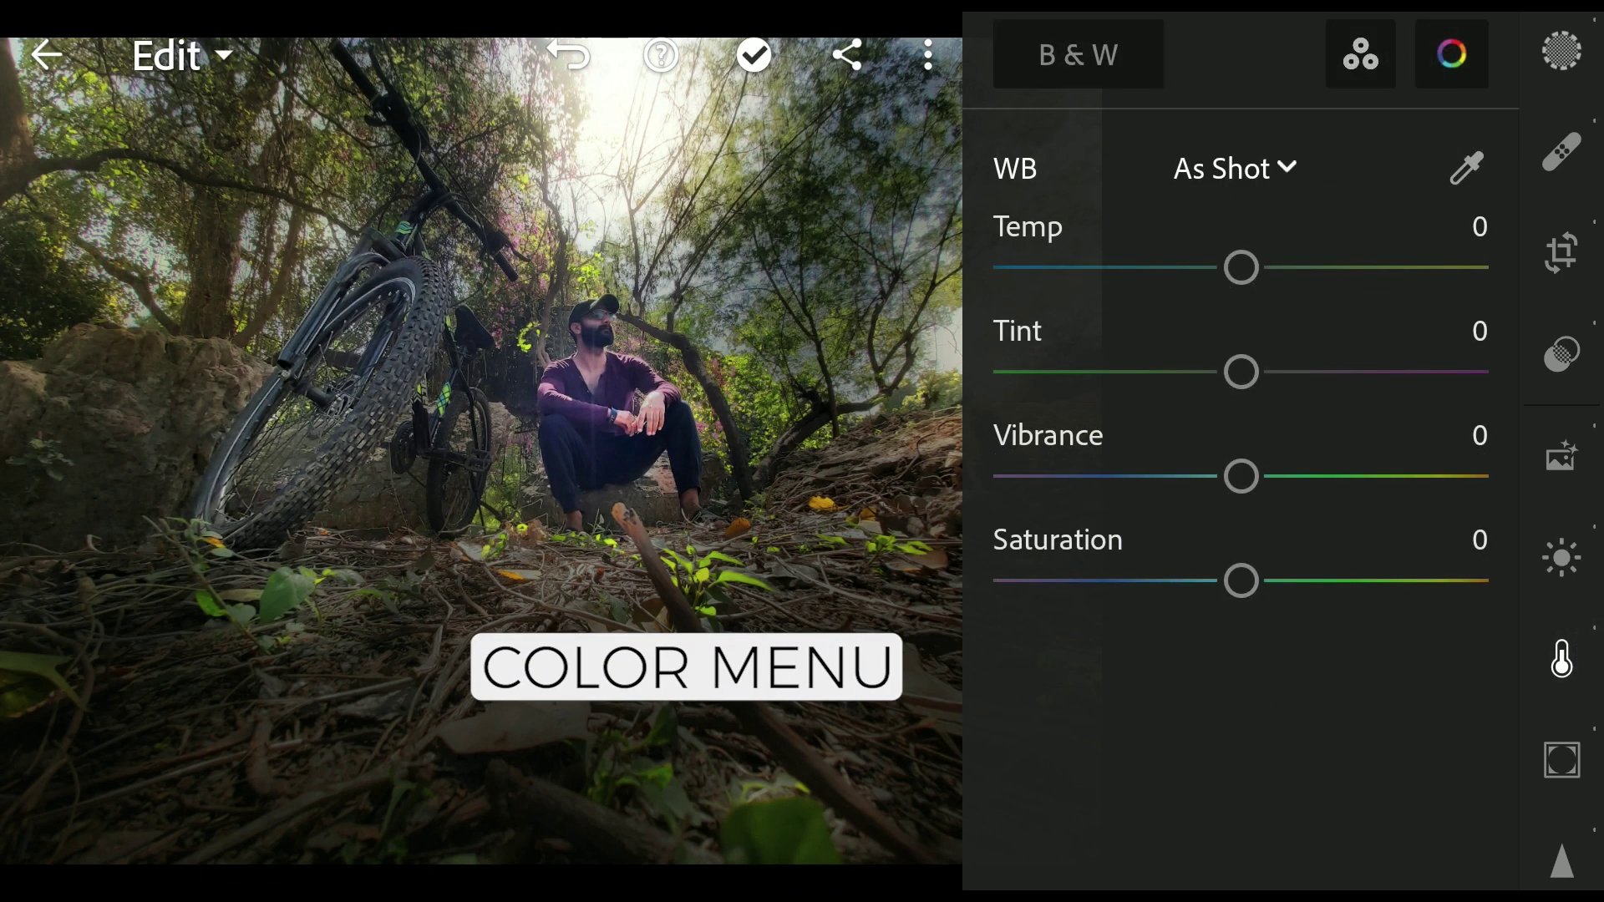
{"action": "left_click", "coordinate": [1452, 54]}
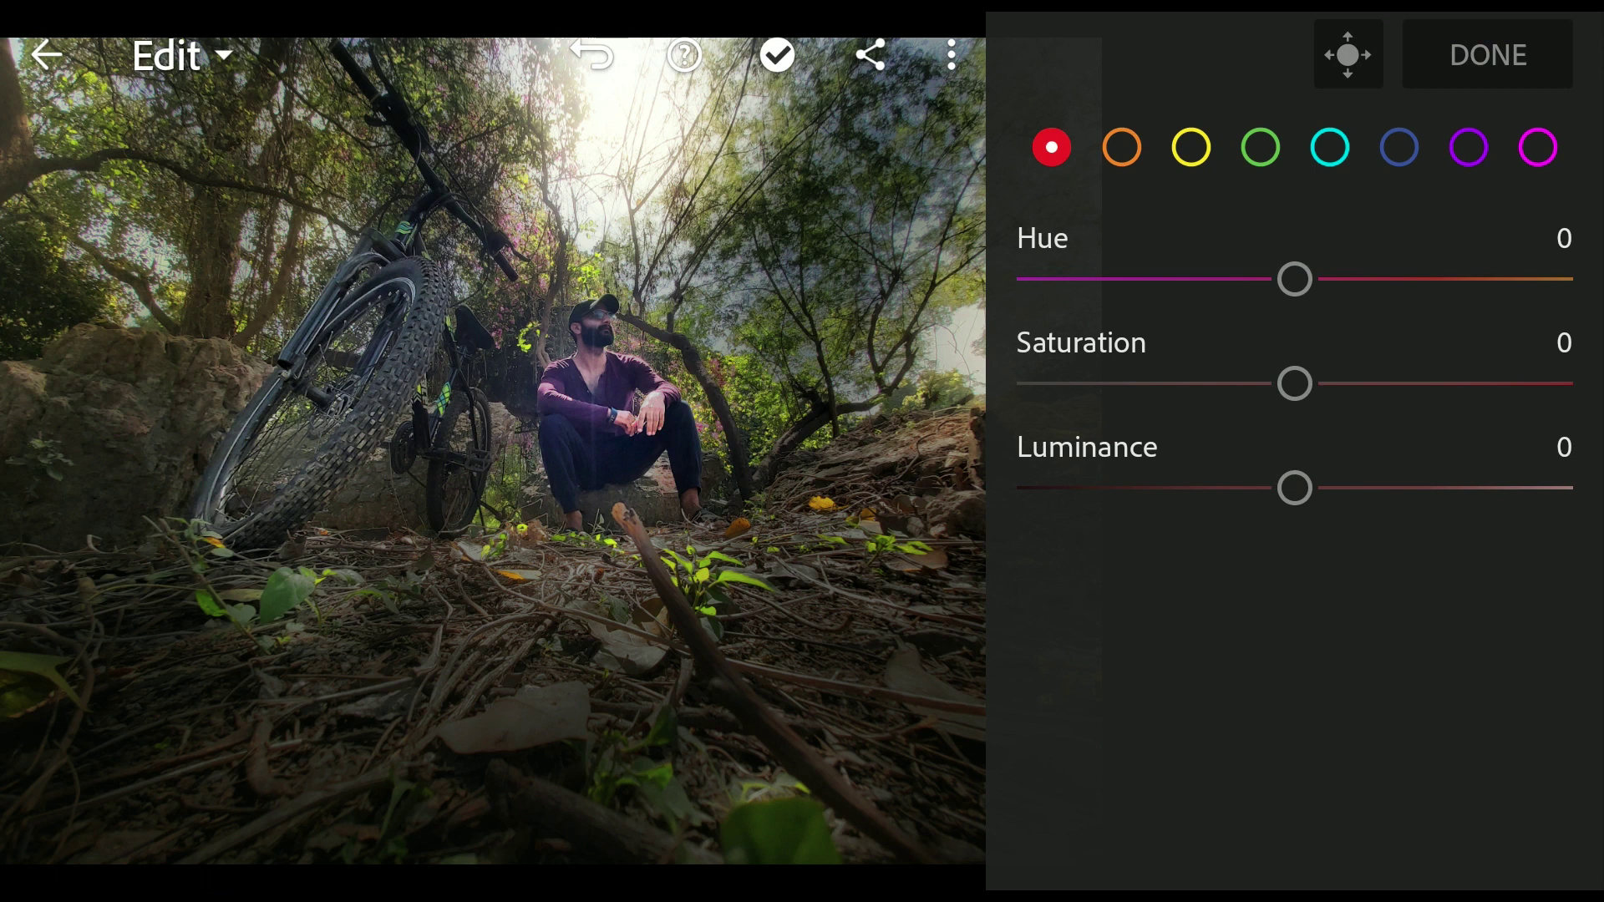
{"action": "left_click_drag", "start_coordinate": [1293, 280], "coordinate": [1473, 278]}
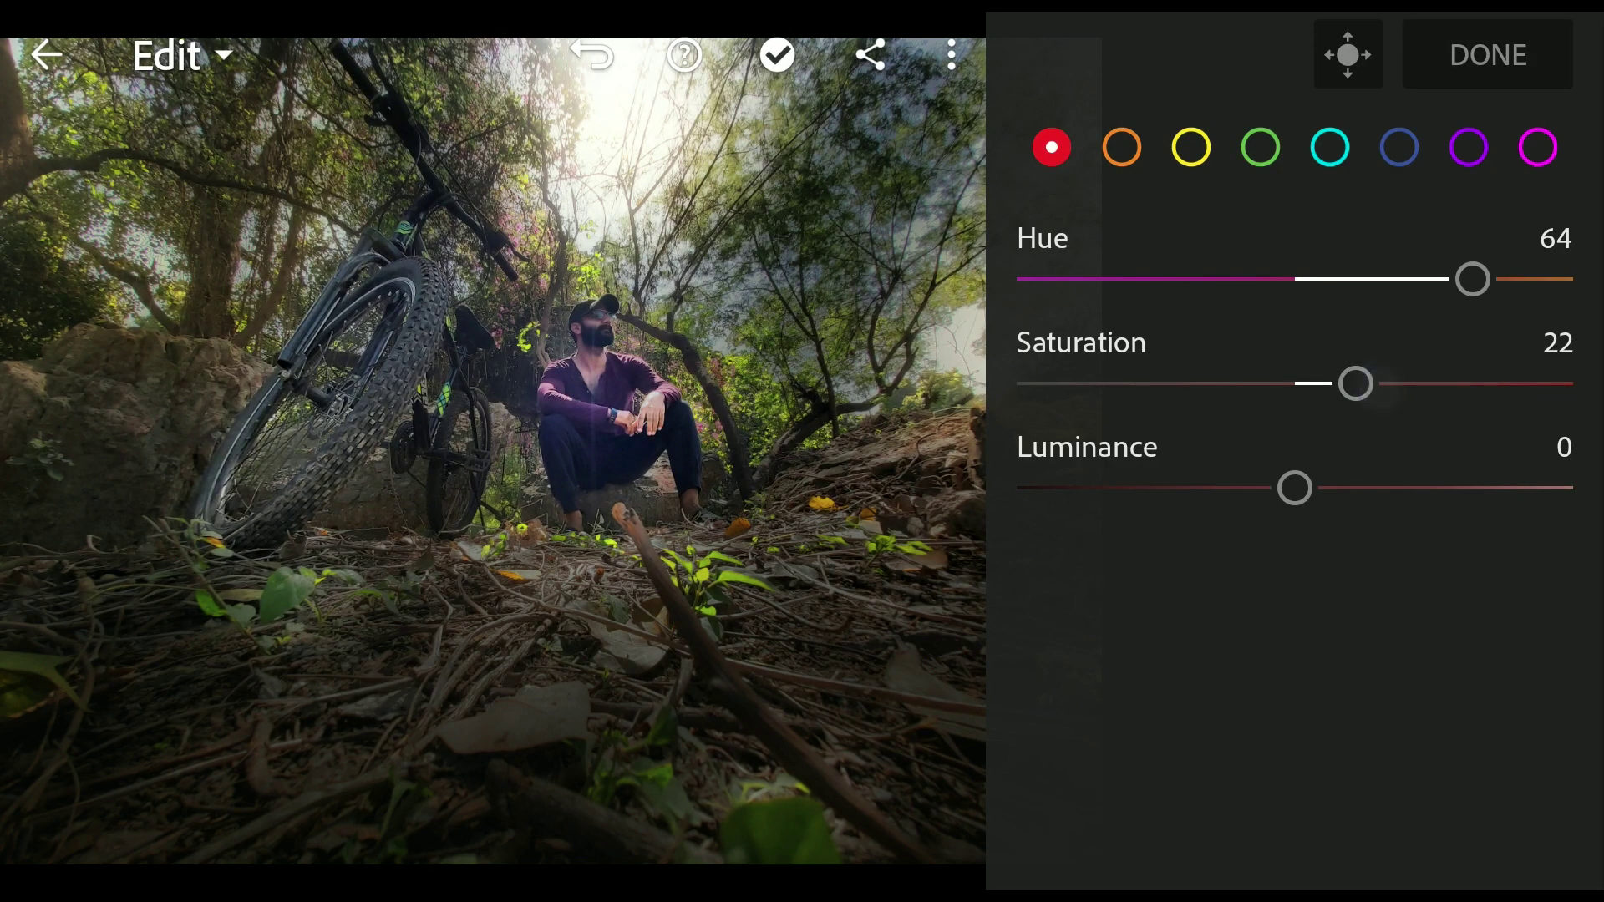
{"action": "left_click", "coordinate": [1121, 149]}
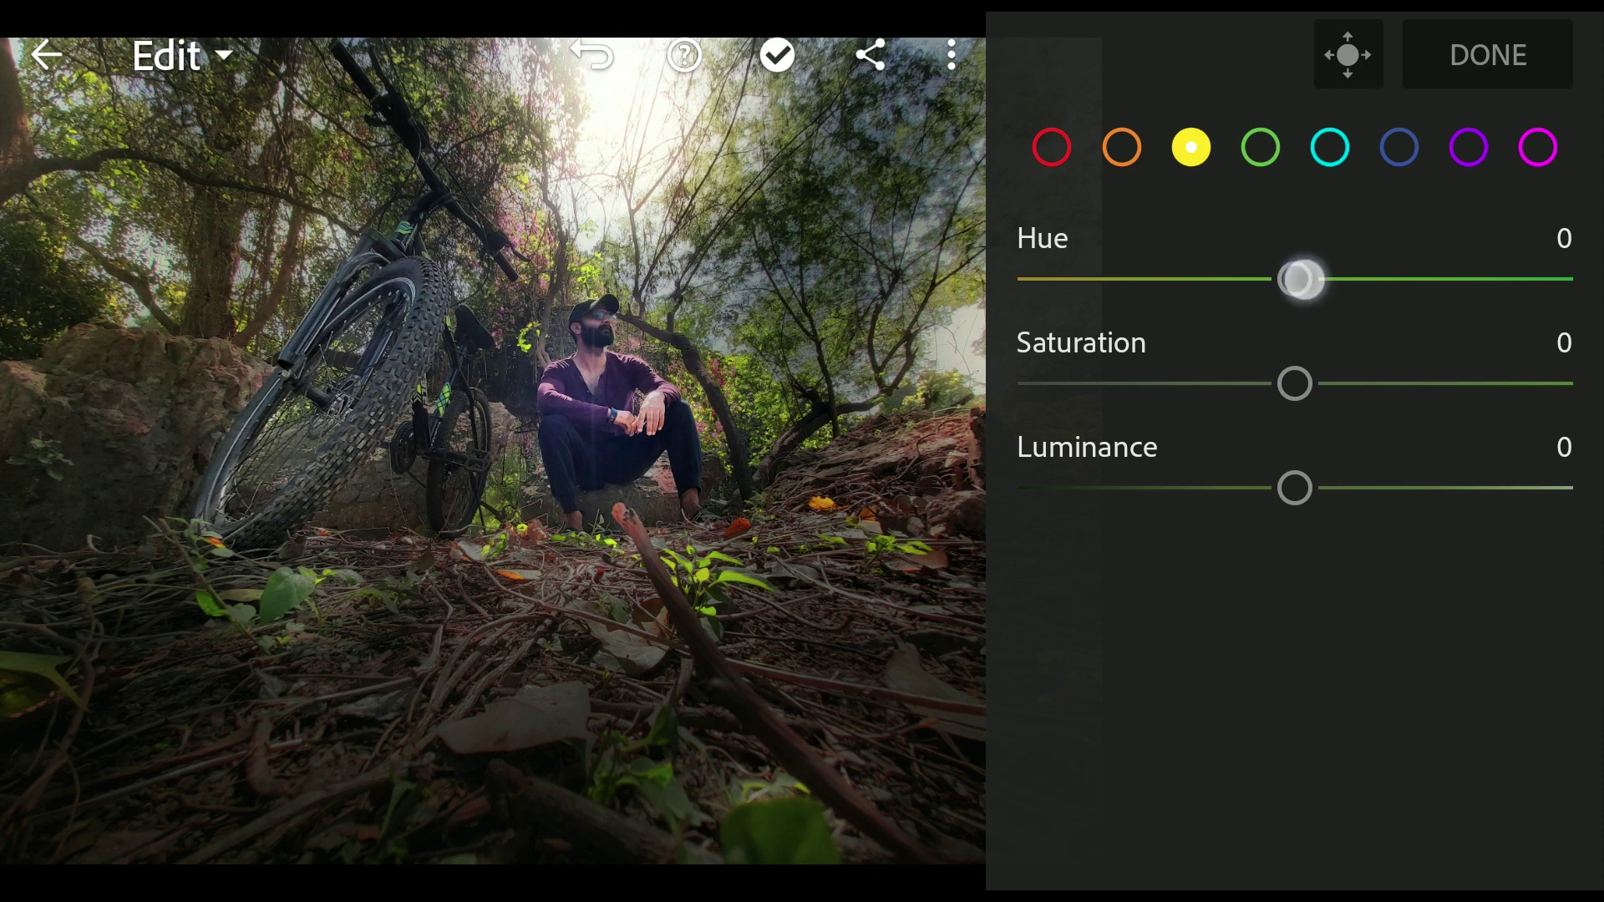
{"action": "left_click_drag", "start_coordinate": [1300, 278], "coordinate": [1191, 278]}
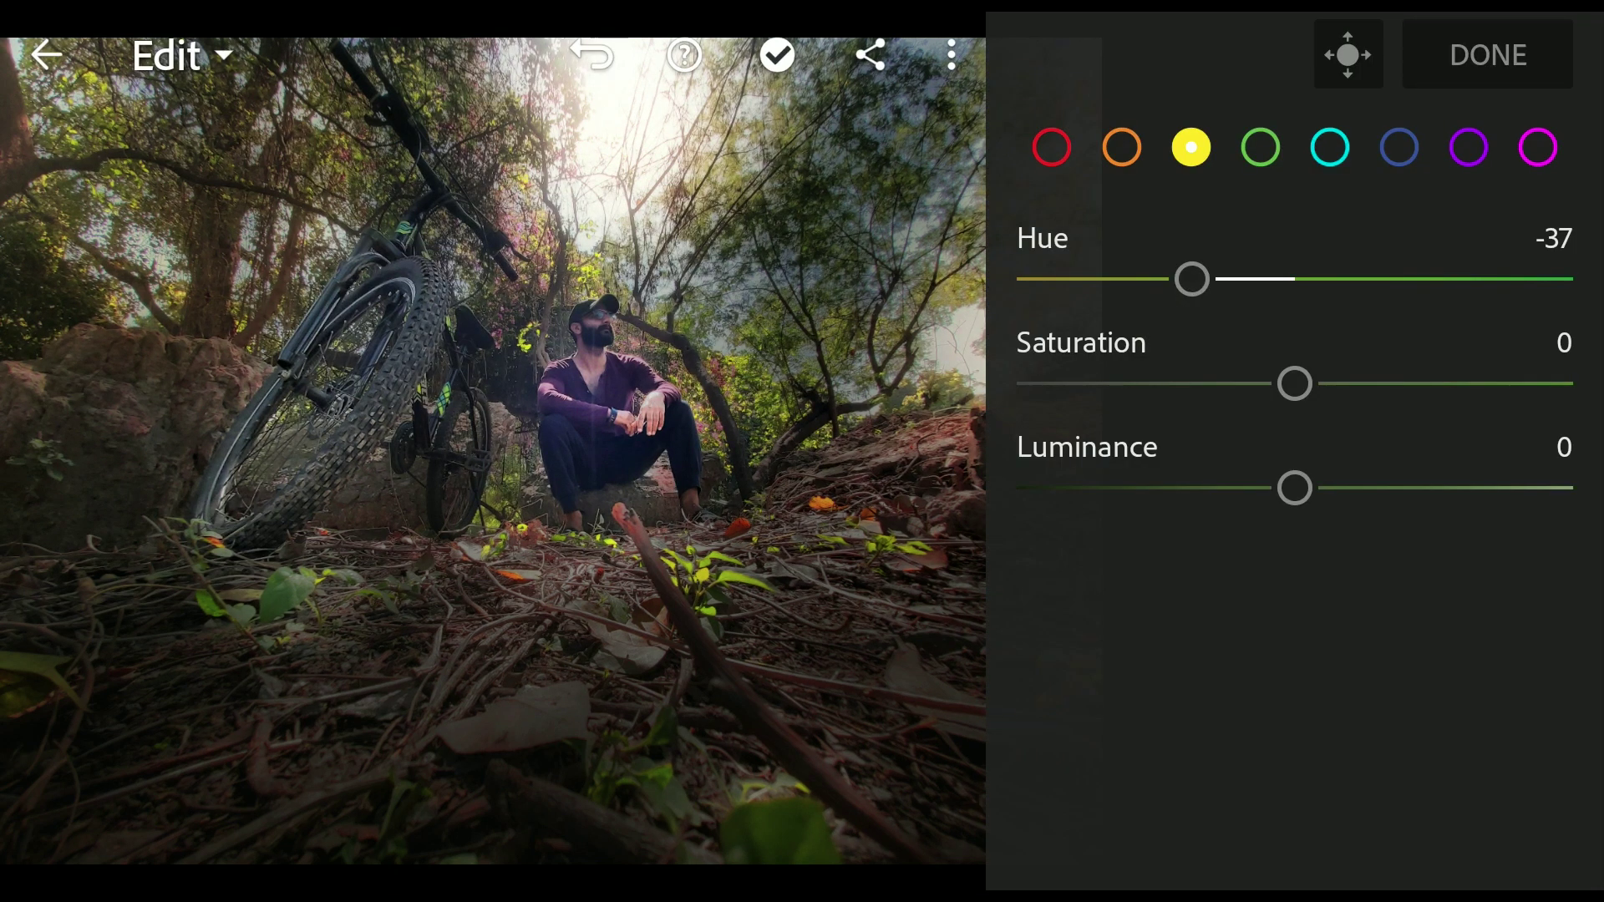
Set blues to luminance -68, saturation -37; purples to hue -22, saturation -16, luminance -28
{"action": "left_click", "coordinate": [1262, 147]}
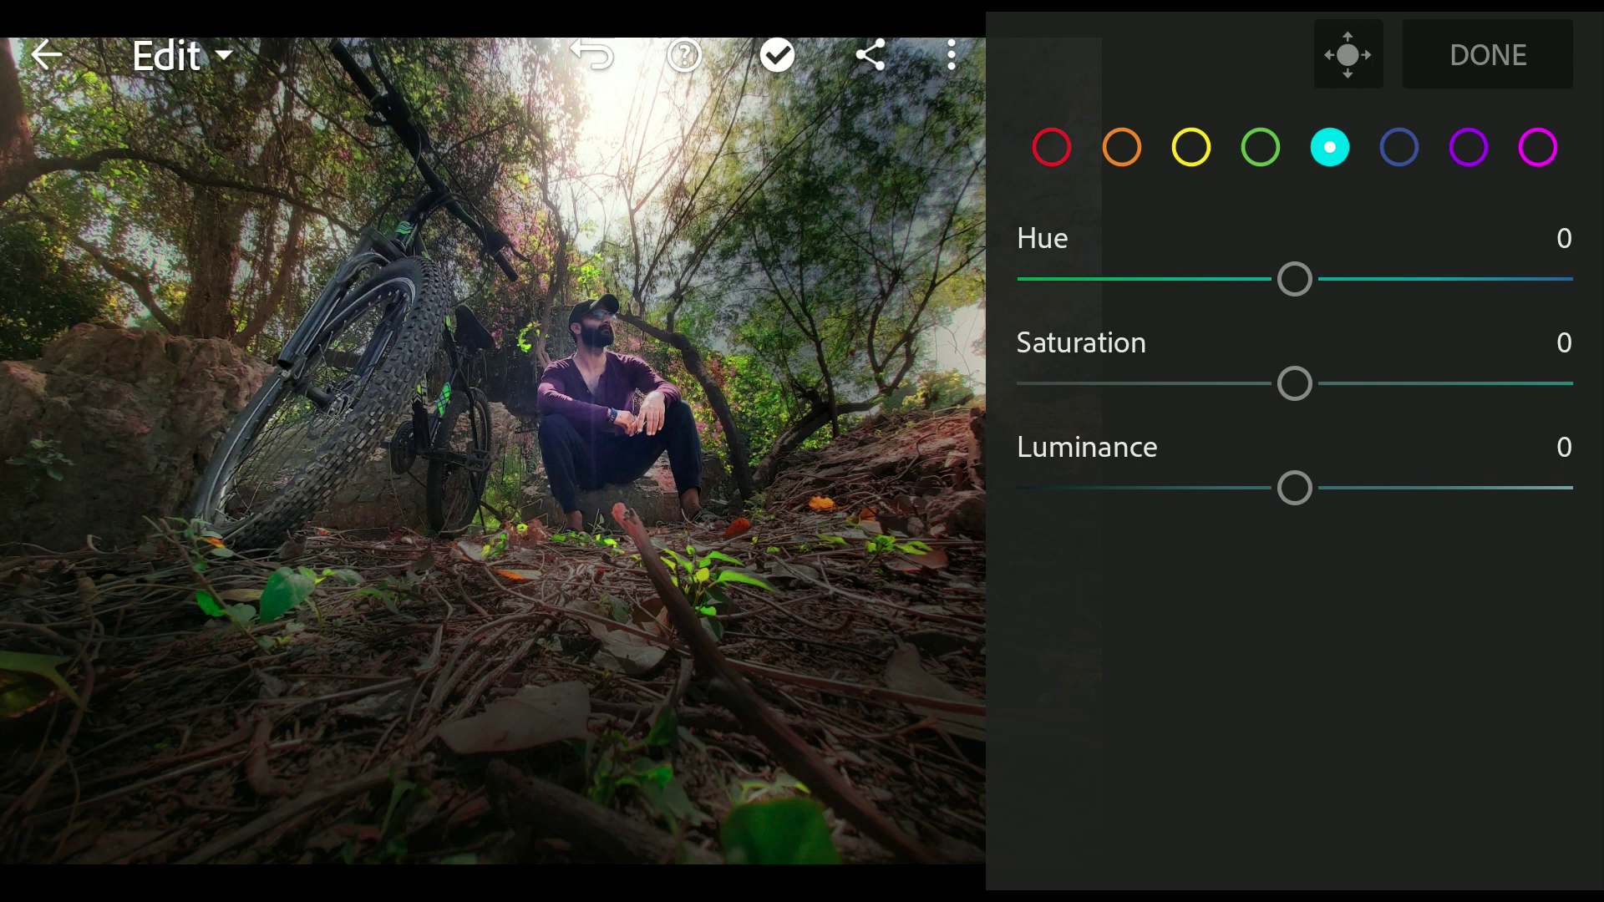
{"action": "left_click", "coordinate": [1399, 148]}
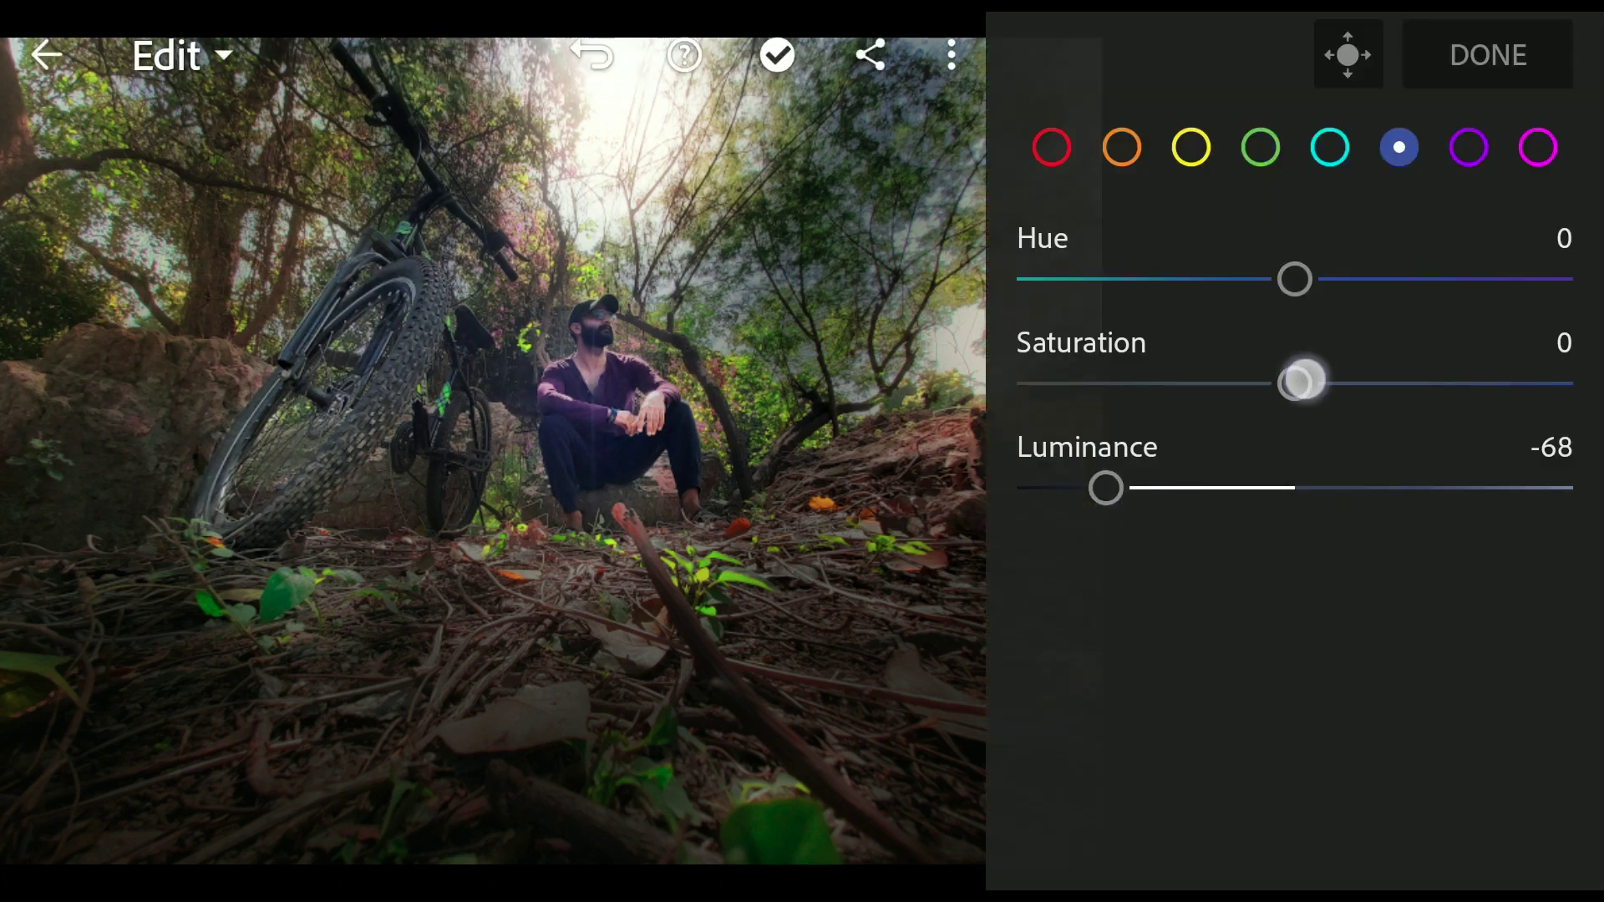
{"action": "mouse_move", "coordinate": [1304, 379]}
{"action": "left_mouse_down"}
{"action": "mouse_move", "coordinate": [1108, 391]}
{"action": "mouse_move", "coordinate": [1193, 384]}
{"action": "left_mouse_up"}
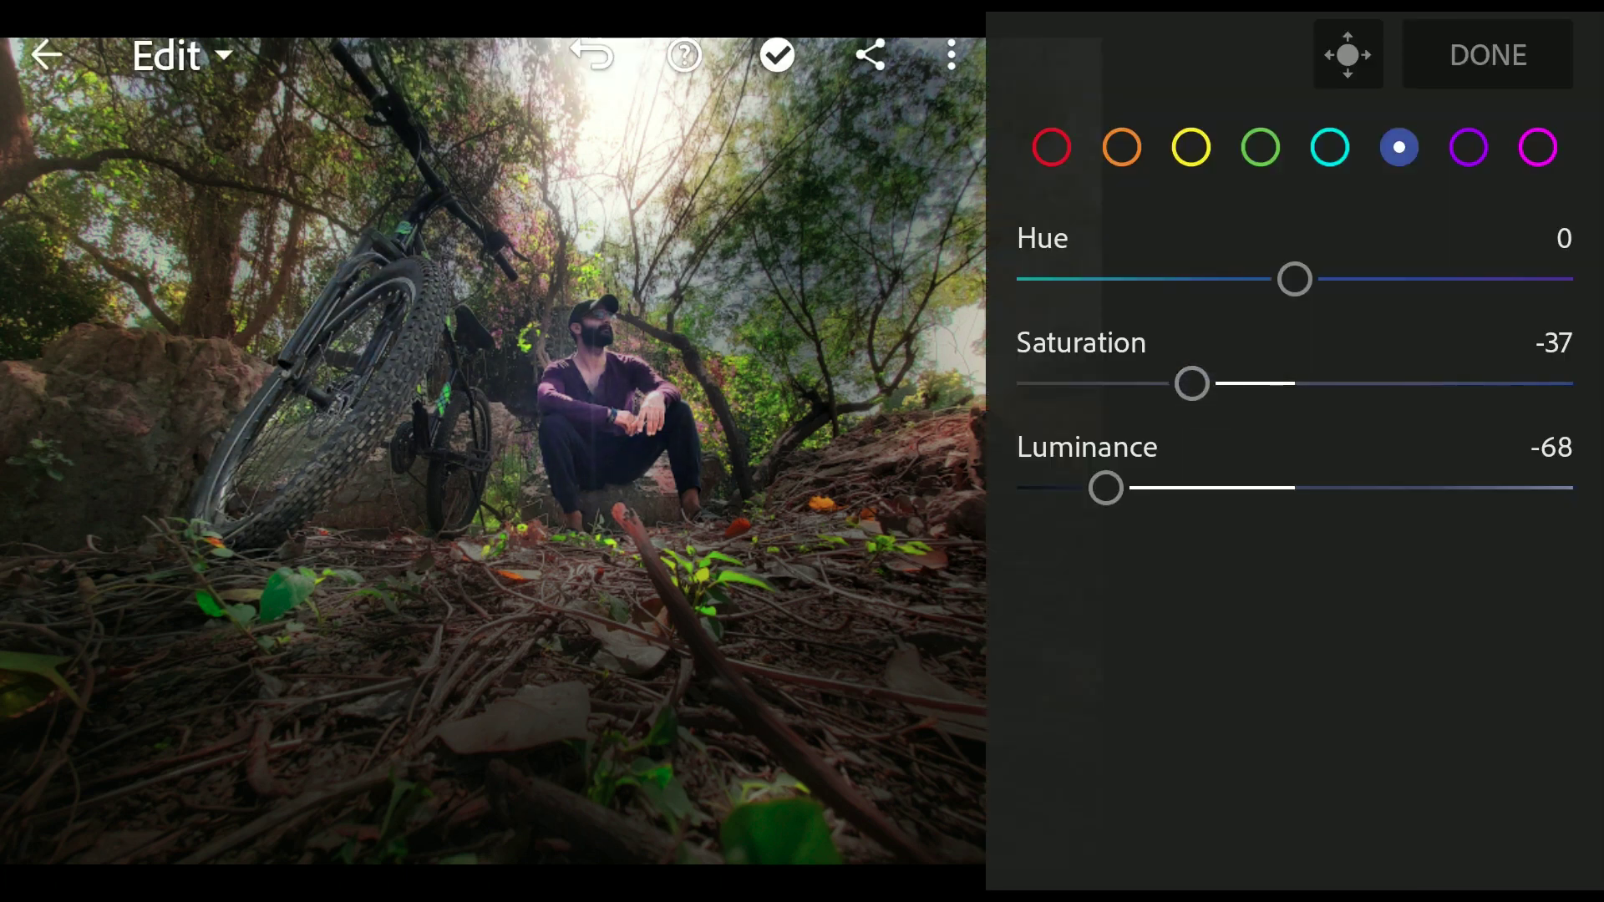
{"action": "left_click", "coordinate": [1469, 147]}
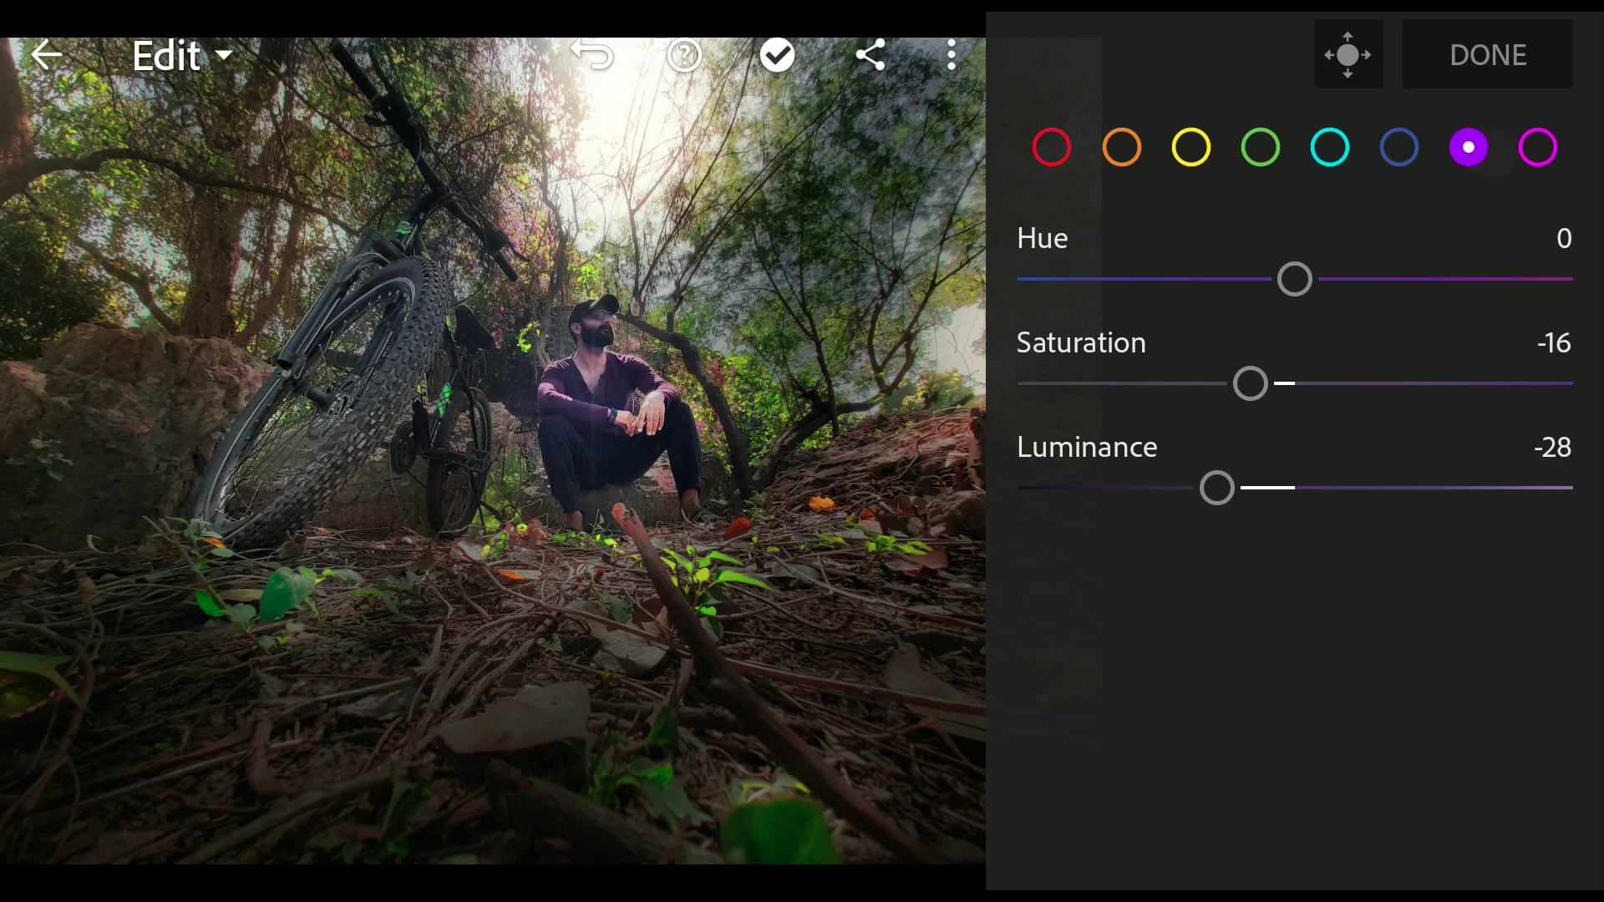
{"action": "mouse_move", "coordinate": [1295, 279]}
{"action": "left_mouse_down"}
{"action": "mouse_move", "coordinate": [1520, 301]}
{"action": "mouse_move", "coordinate": [1501, 301]}
{"action": "left_mouse_up"}
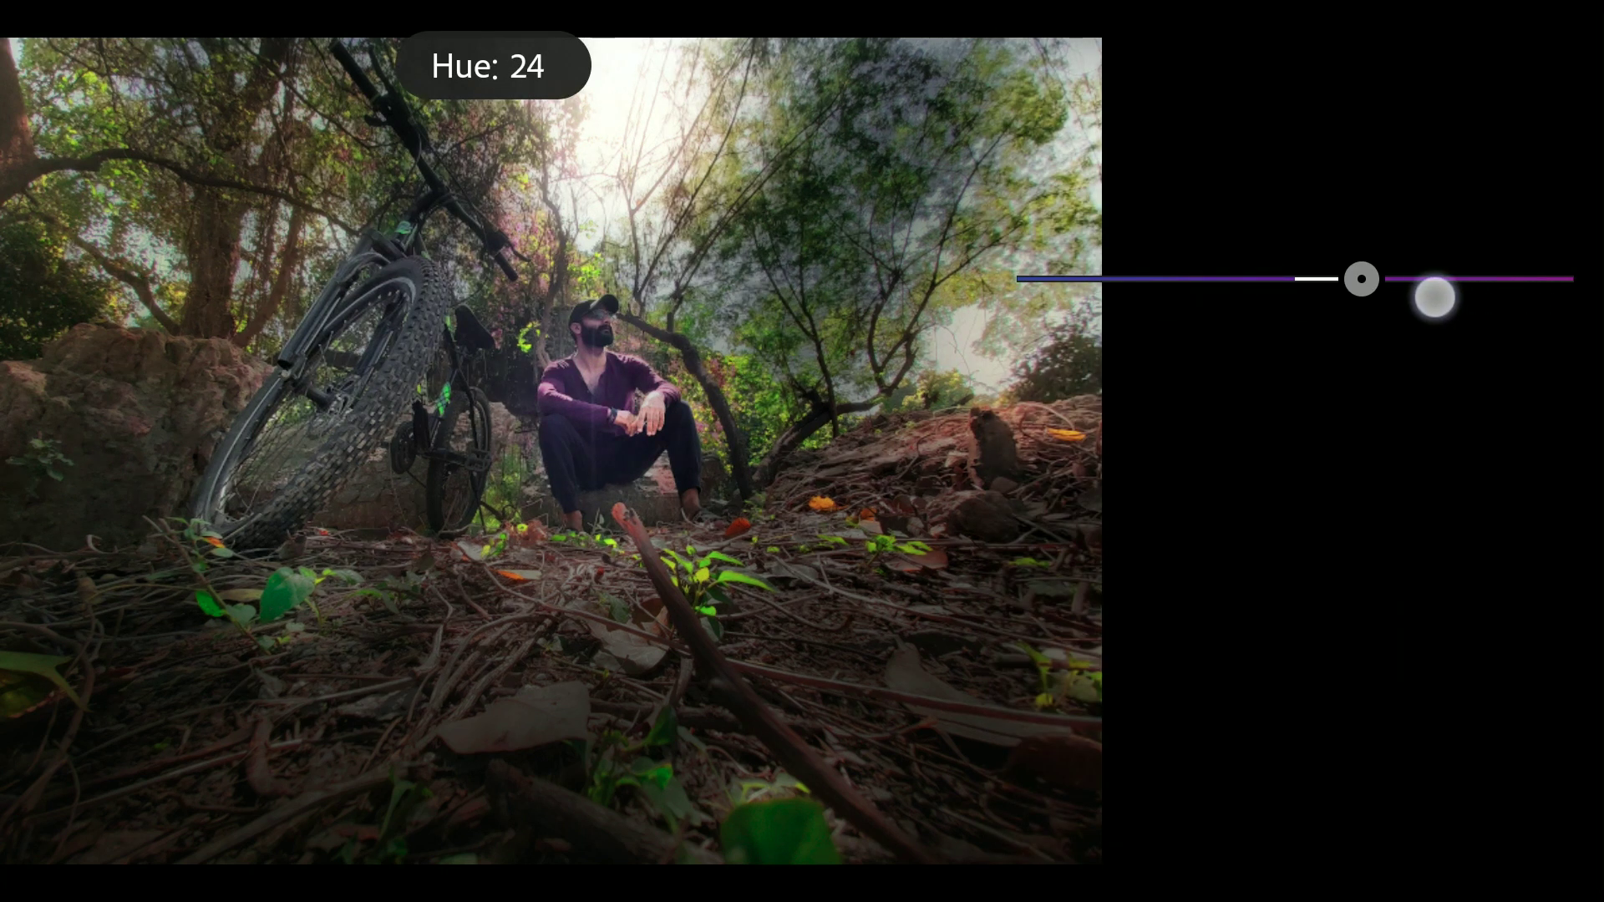
{"action": "left_click_drag", "start_coordinate": [1435, 297], "coordinate": [1221, 388]}
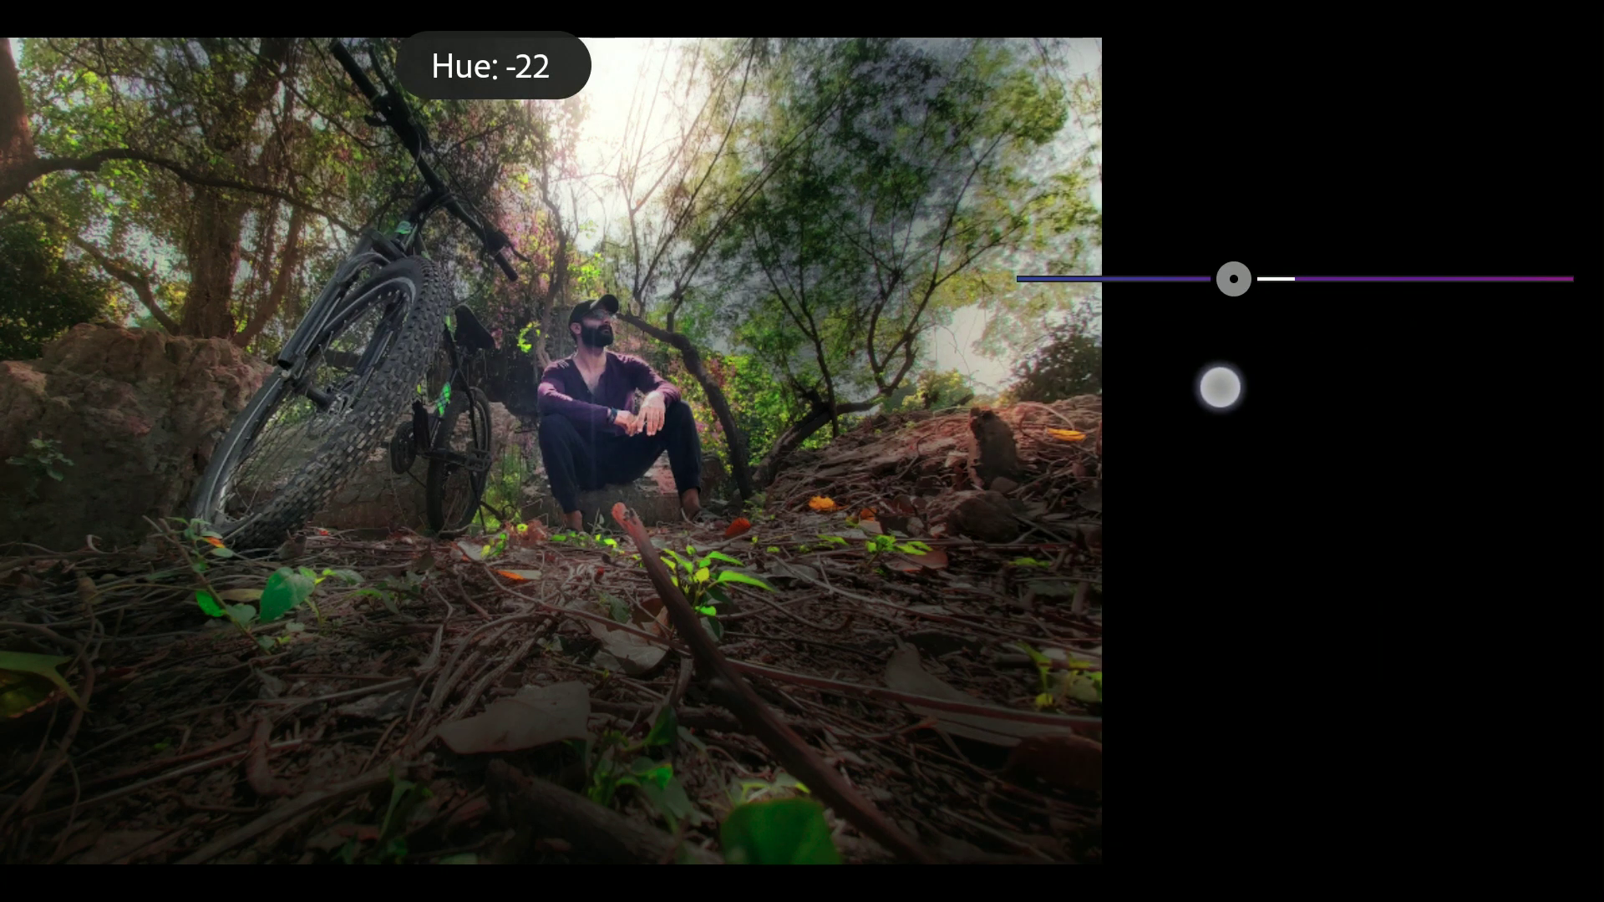
{"action": "left_click_drag", "start_coordinate": [1221, 388], "coordinate": [1220, 388]}
{"action": "left_click", "coordinate": [1538, 148]}
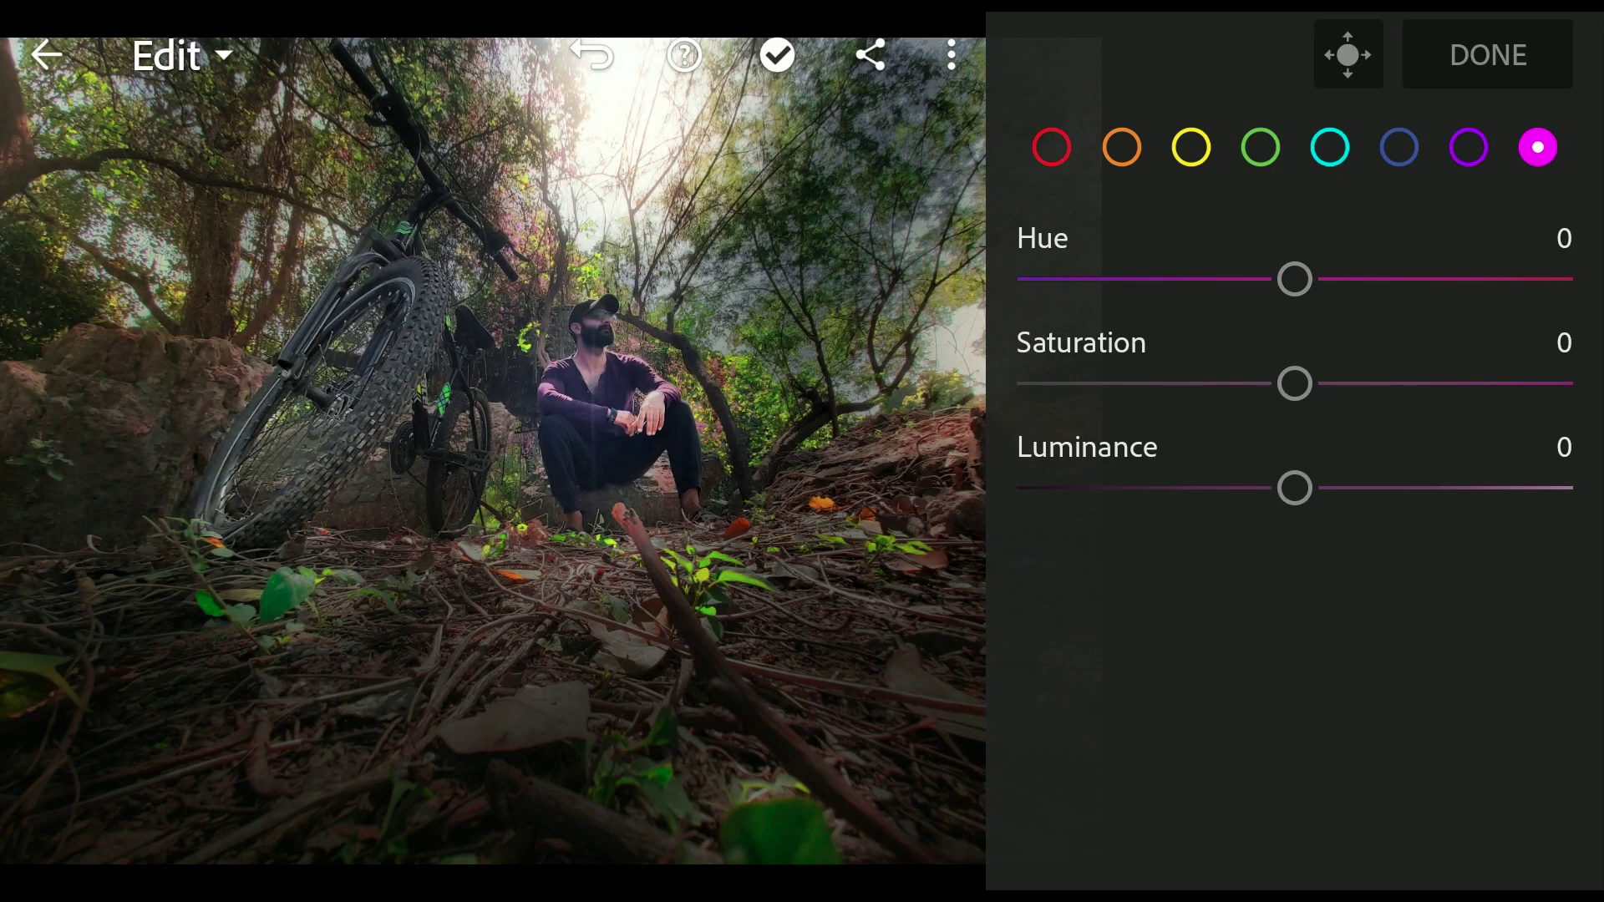
Raise Vibrance to 21 across the photo
{"action": "left_click", "coordinate": [1489, 56]}
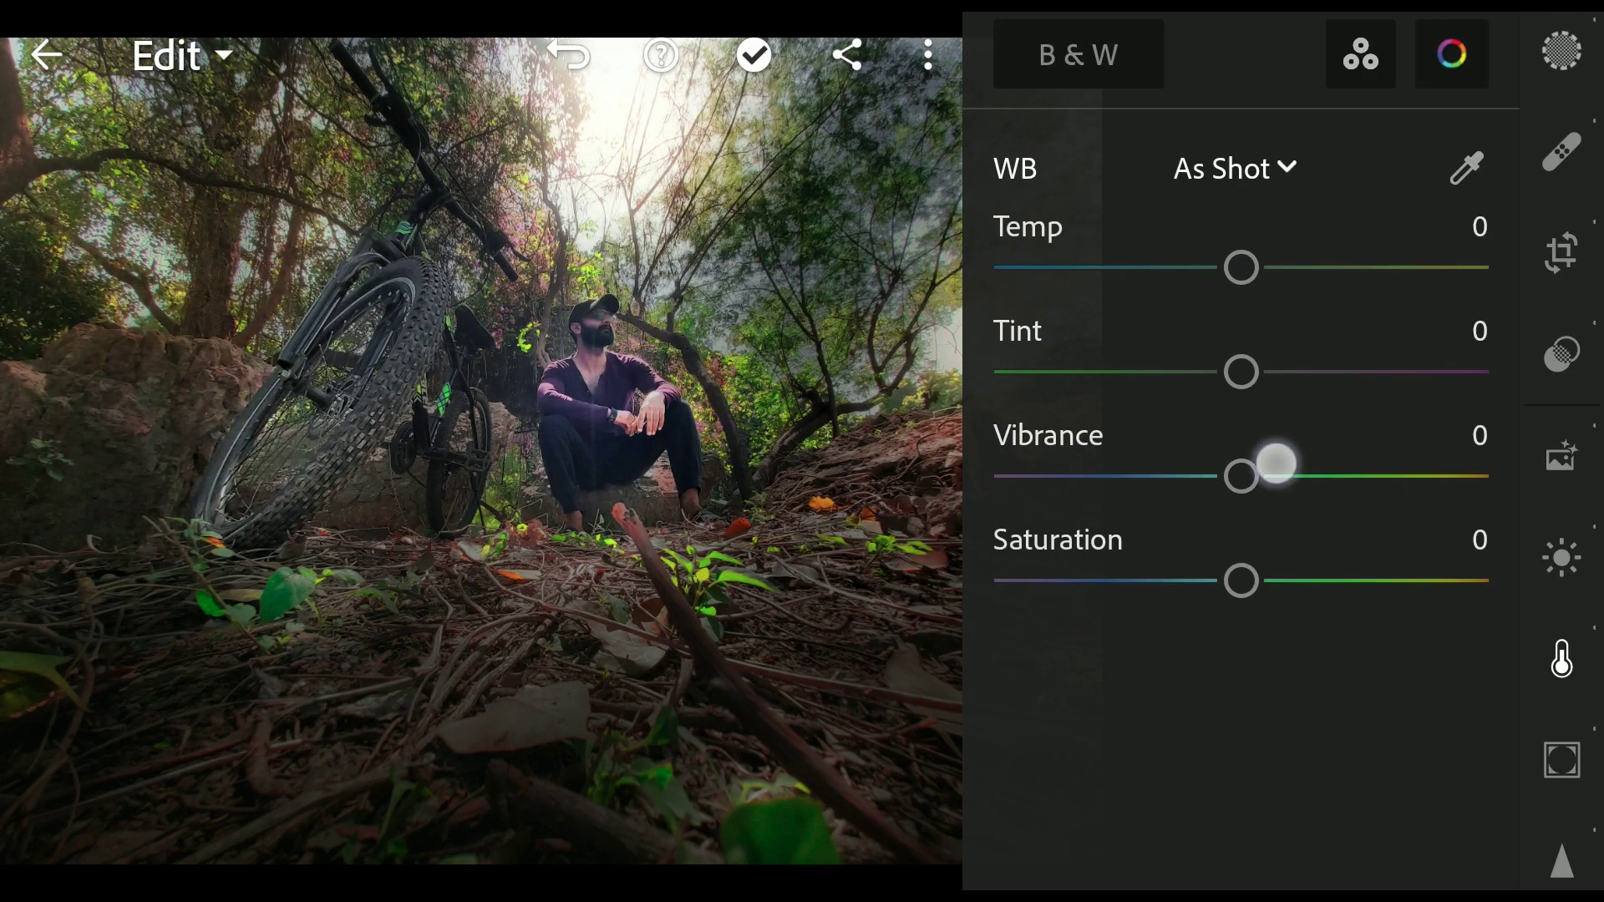
{"action": "mouse_move", "coordinate": [1279, 465]}
{"action": "left_mouse_down"}
{"action": "mouse_move", "coordinate": [1396, 518]}
{"action": "mouse_move", "coordinate": [1363, 527]}
{"action": "left_mouse_up"}
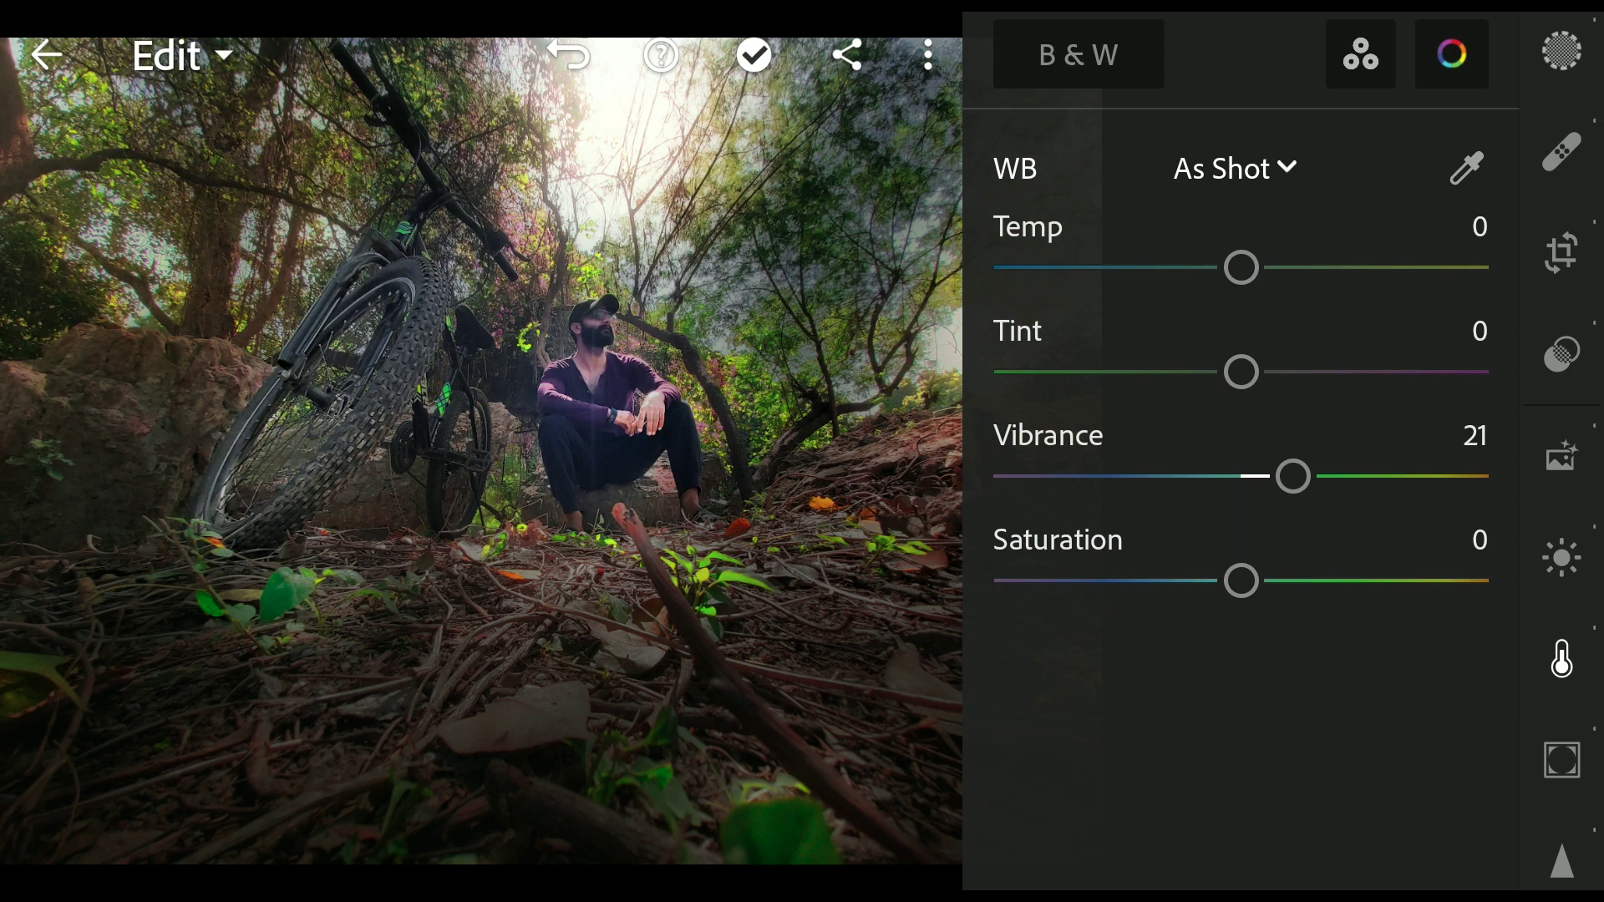
{"action": "left_click", "coordinate": [1372, 56]}
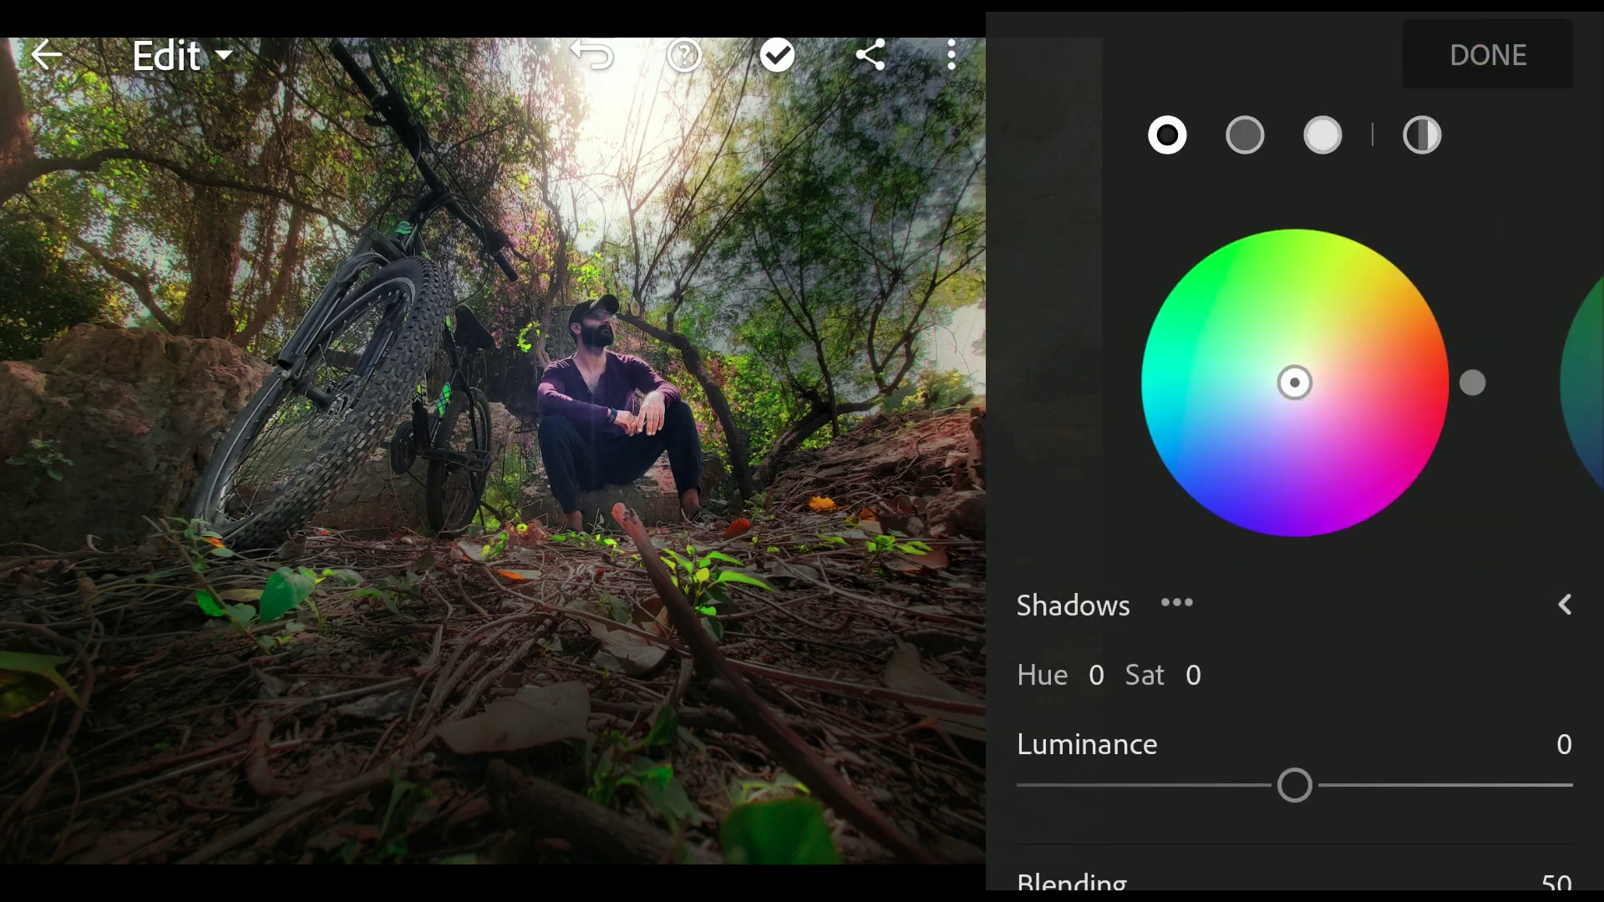
Colour-grade the highlights warm orange with hue 26 and saturation 32
{"action": "left_click", "coordinate": [1323, 134]}
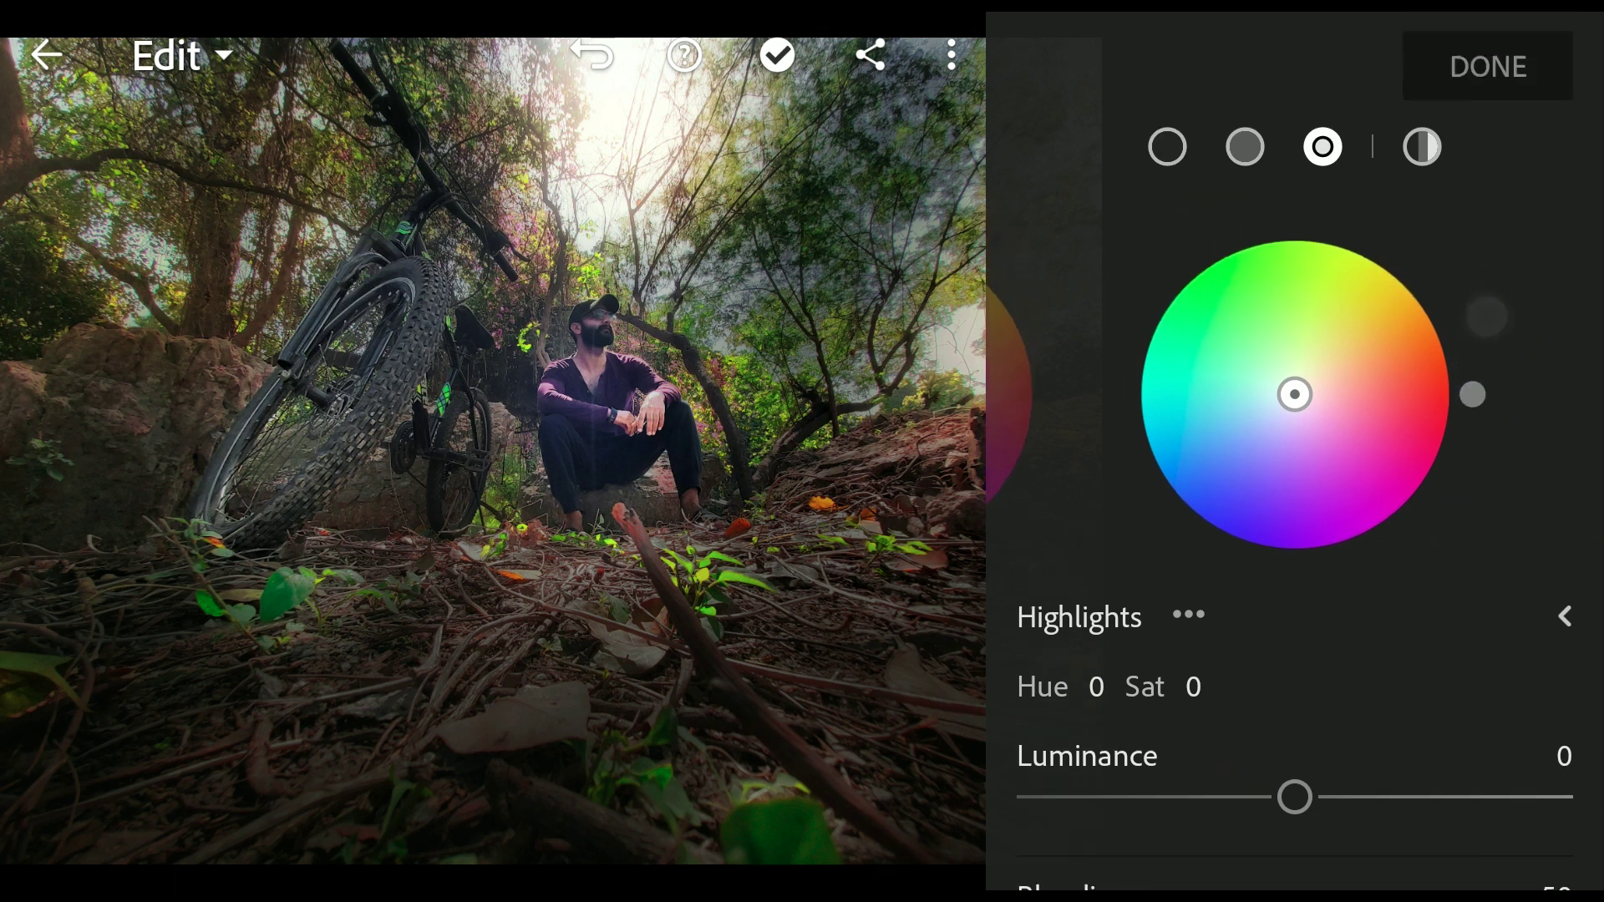
{"action": "left_click", "coordinate": [1474, 383]}
{"action": "left_click_drag", "start_coordinate": [1486, 383], "coordinate": [1458, 266]}
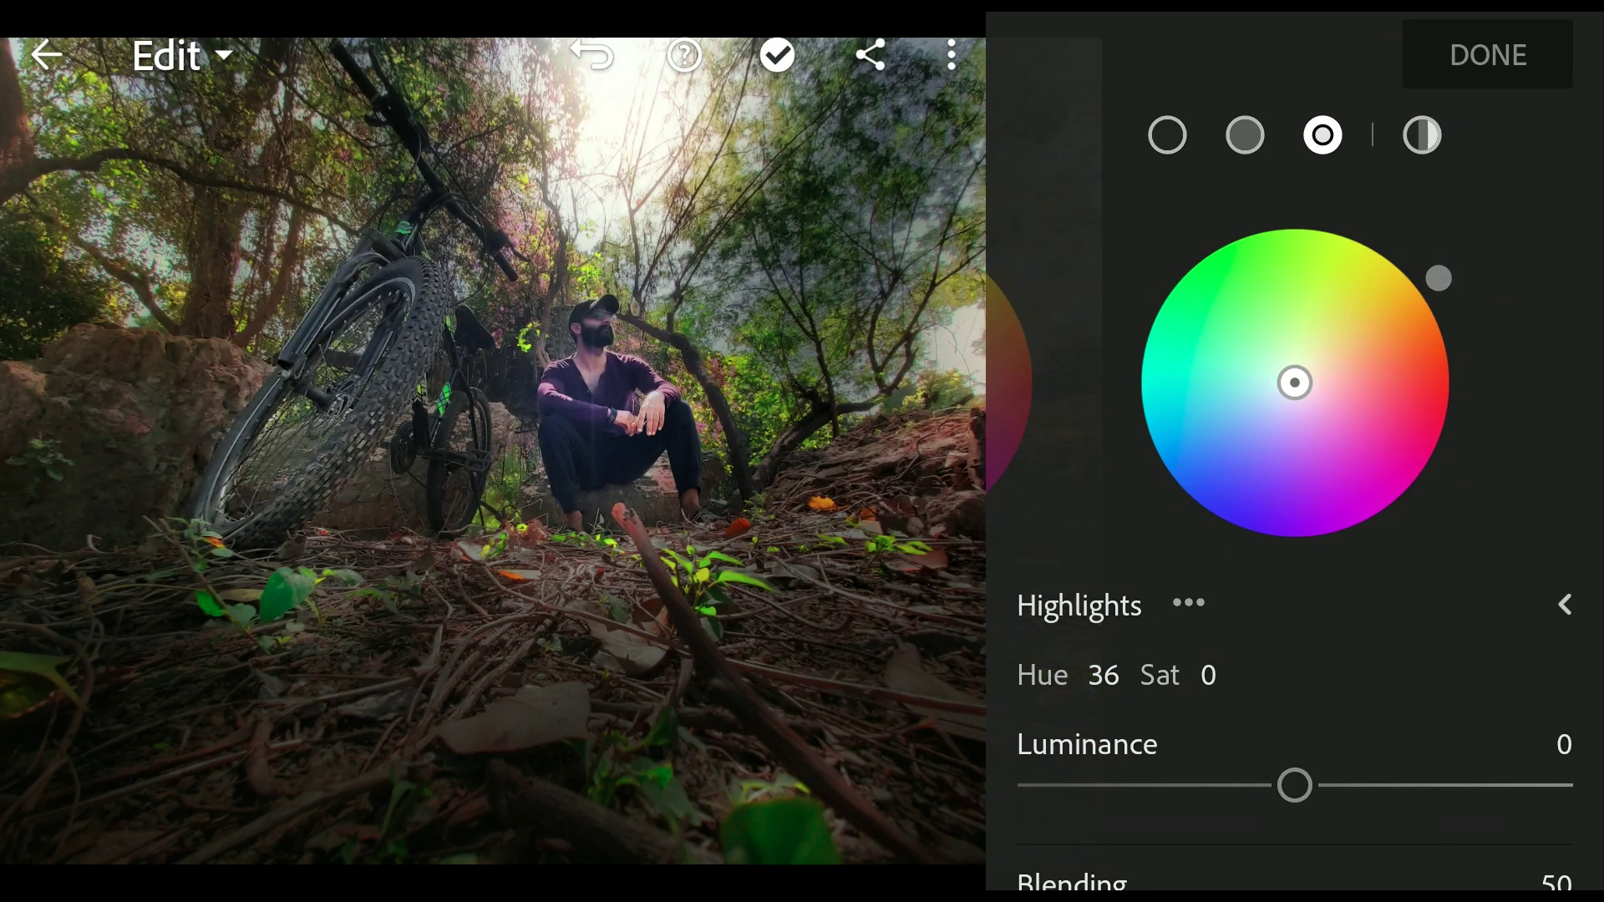
{"action": "left_click_drag", "start_coordinate": [1294, 382], "coordinate": [1343, 360]}
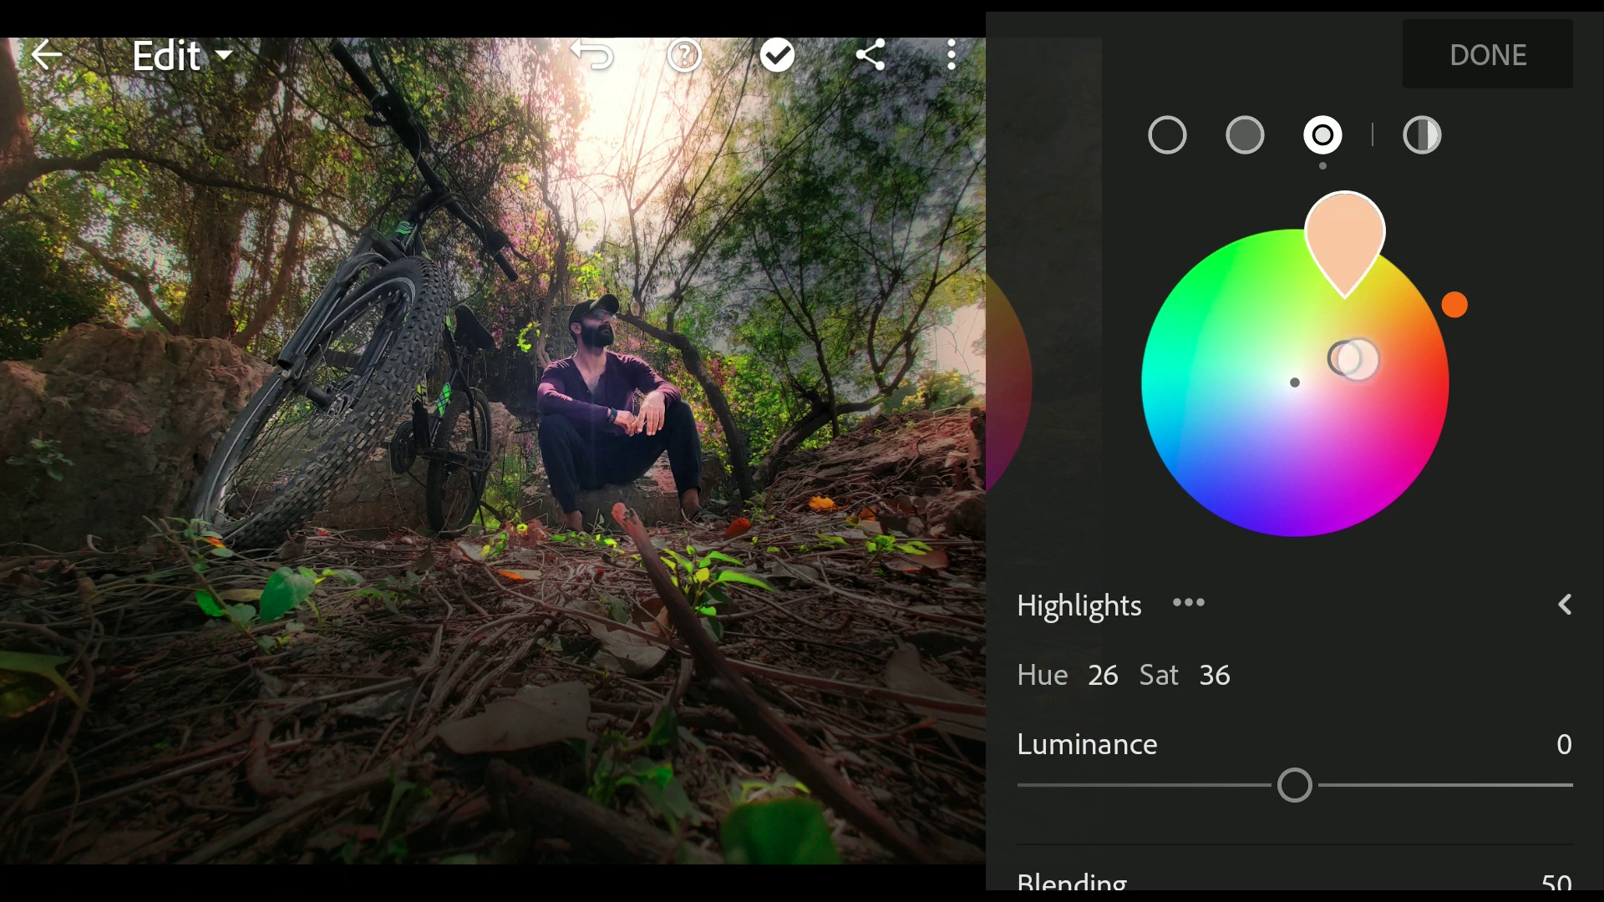
{"action": "left_click_drag", "start_coordinate": [1343, 360], "coordinate": [1338, 362]}
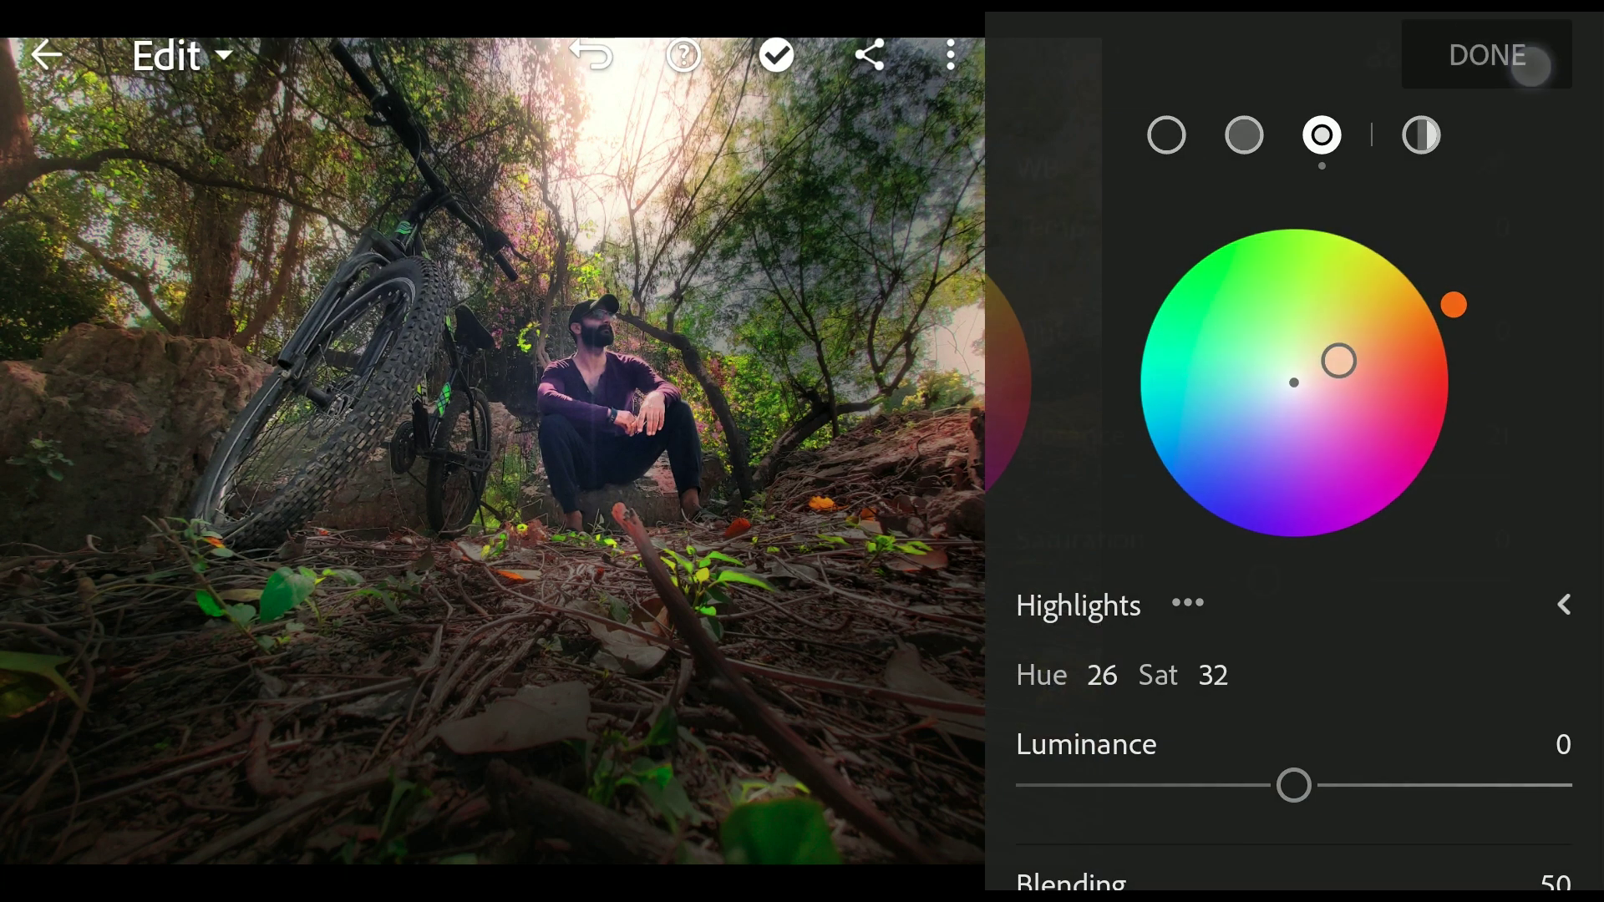
{"action": "left_click", "coordinate": [1488, 54]}
{"action": "left_click", "coordinate": [1561, 761]}
Apply a -16 Vignette and close Effects to view the finished forest photo
{"action": "left_click_drag", "start_coordinate": [1240, 501], "coordinate": [1201, 504]}
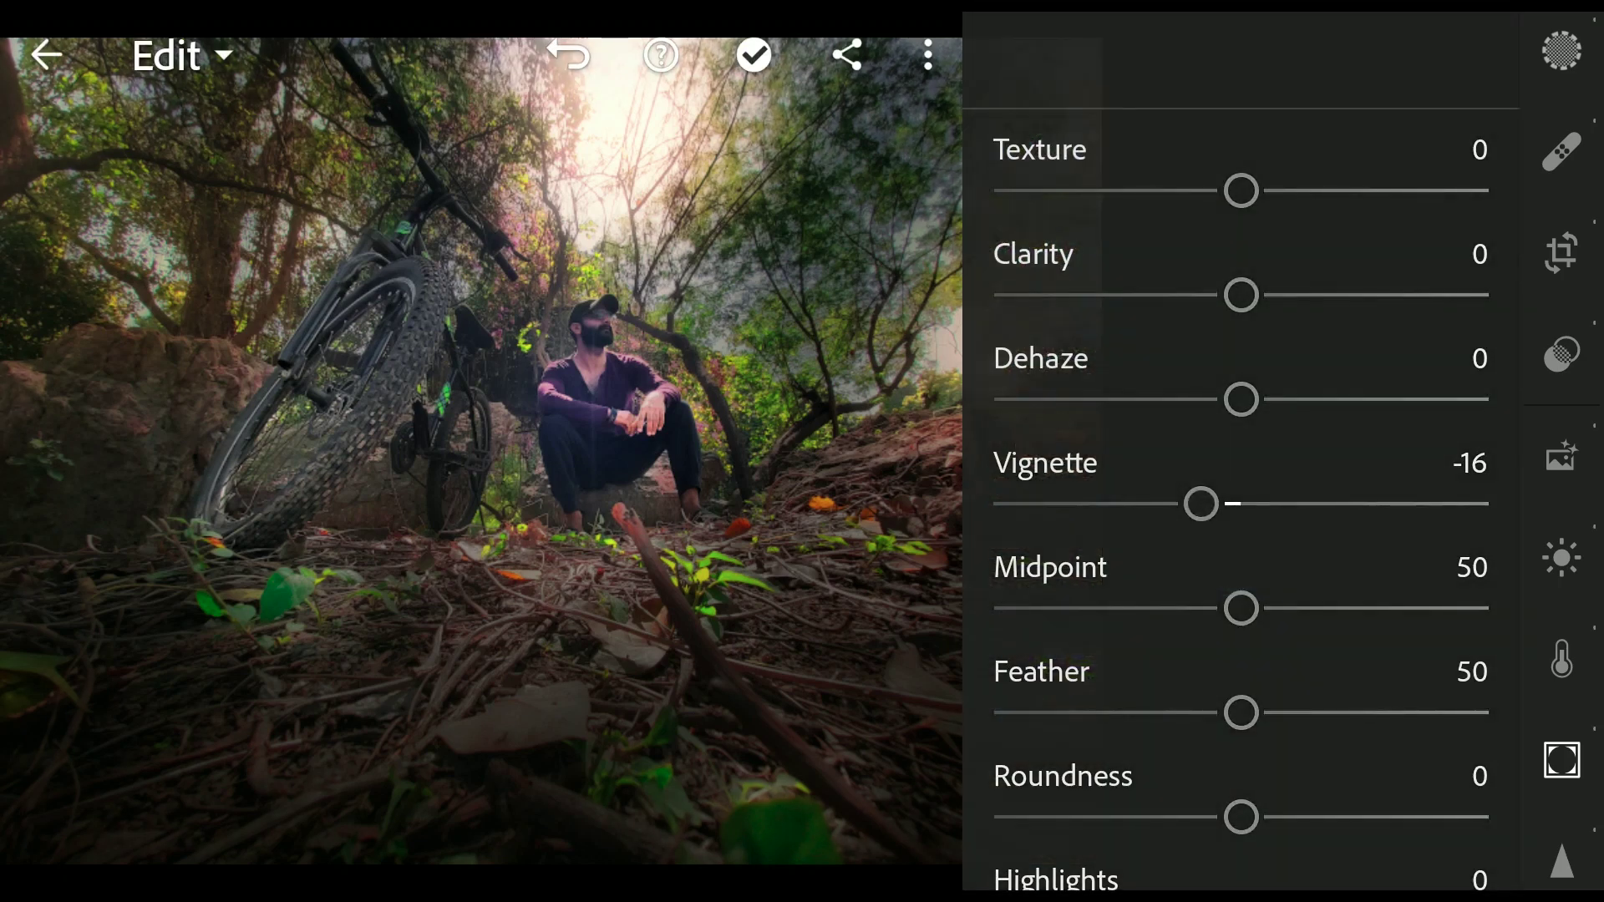
{"action": "left_click", "coordinate": [1562, 761]}
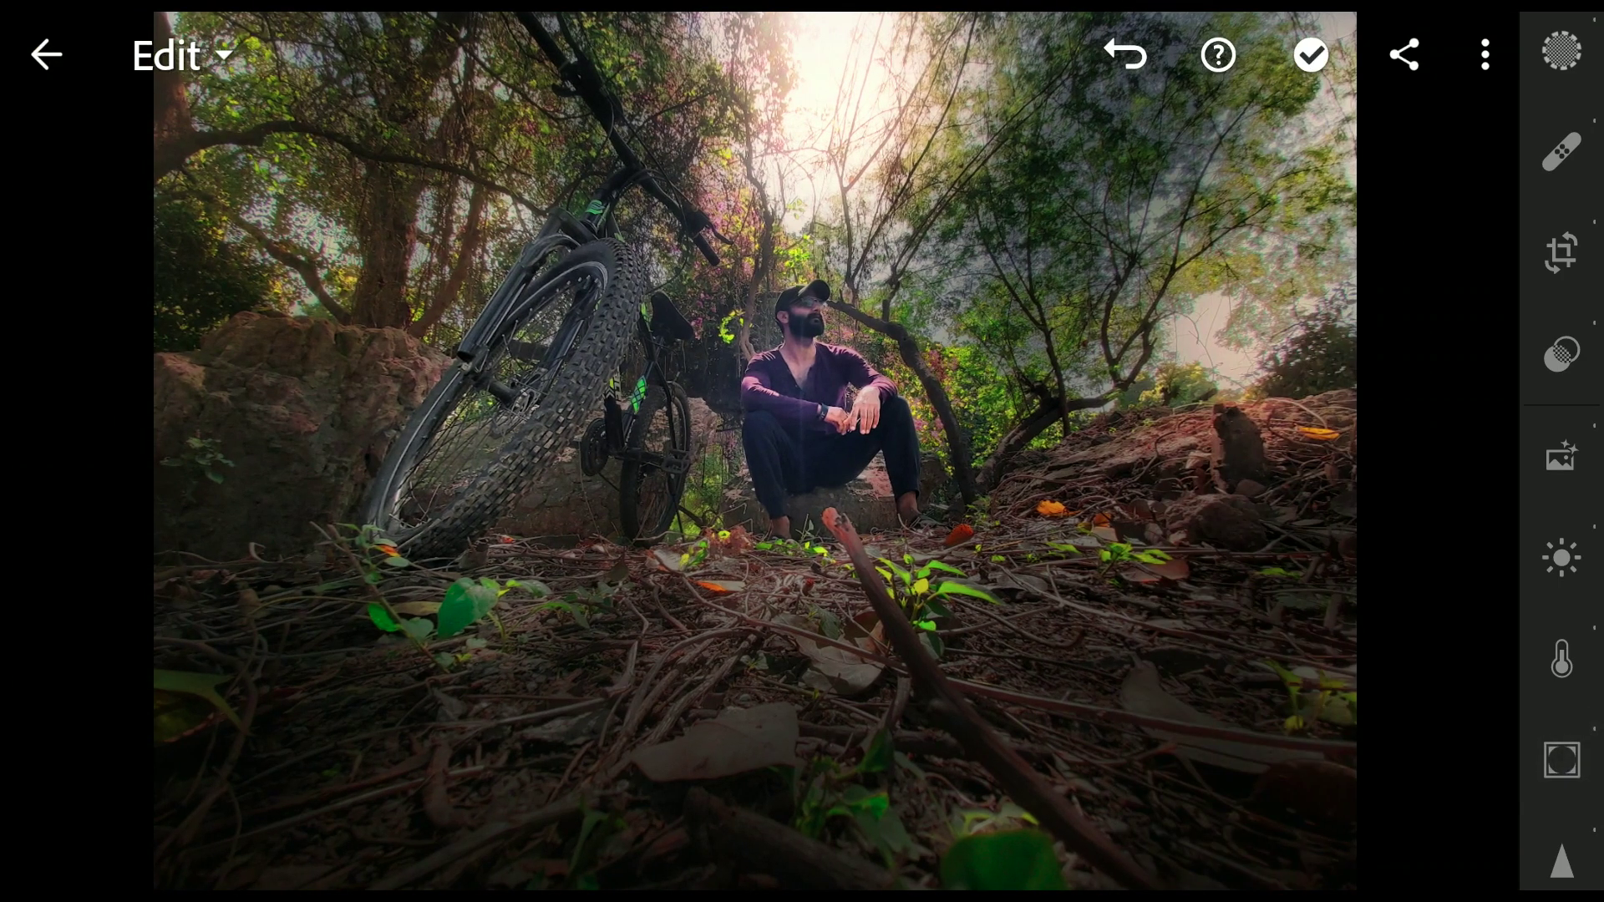